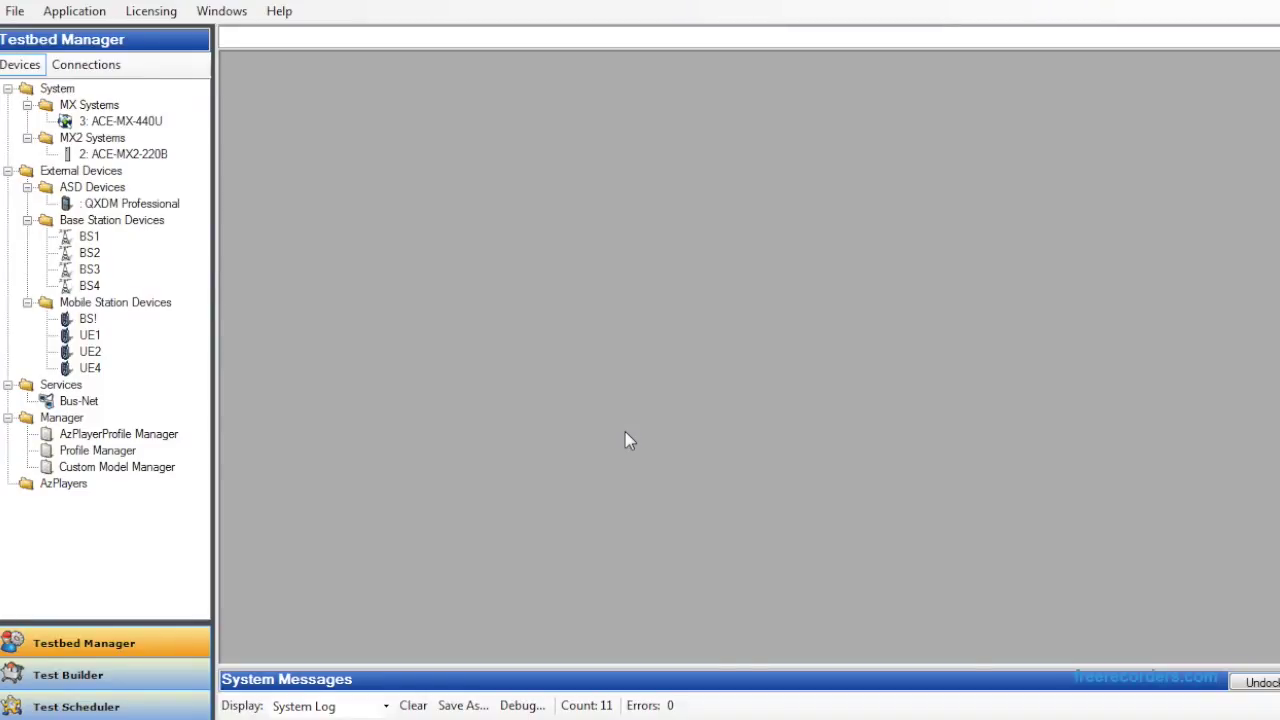
- Open the configuration of the ACE-MX-440U system and connect the existing device BS1 to ports A1 and A2
{"action": "right_click", "coordinate": [145, 122]}
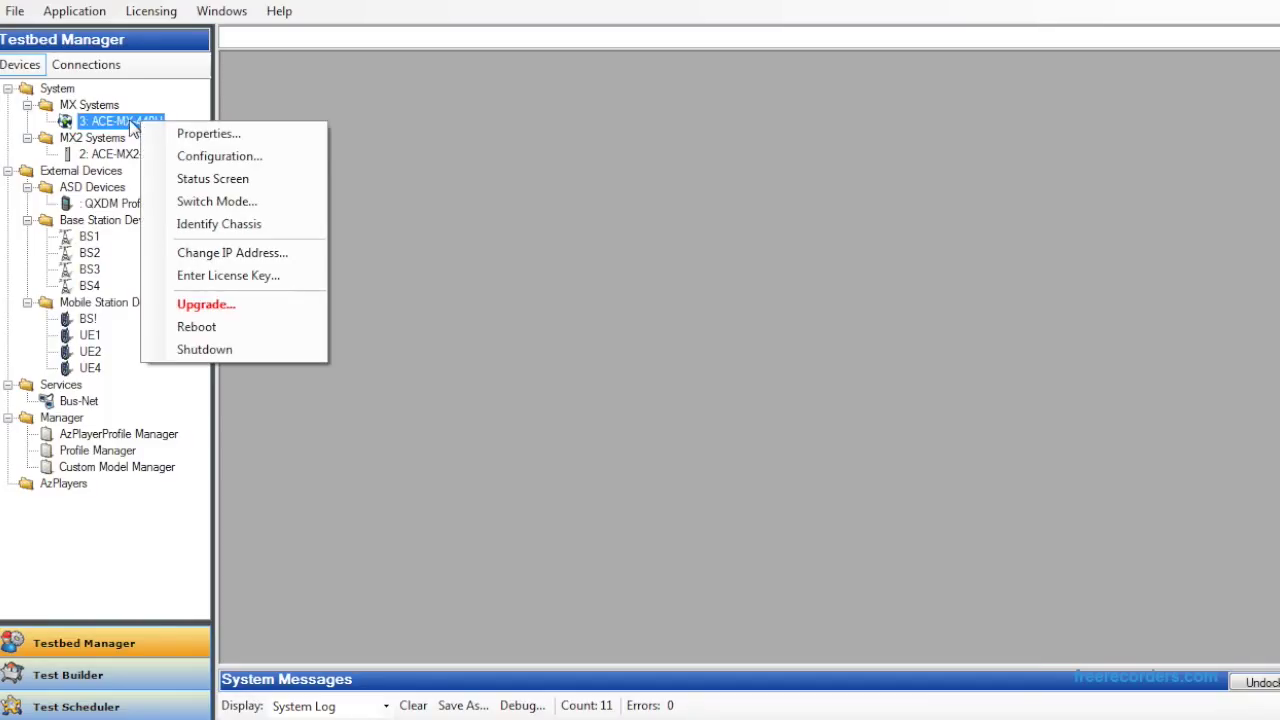
{"action": "left_click", "coordinate": [197, 157]}
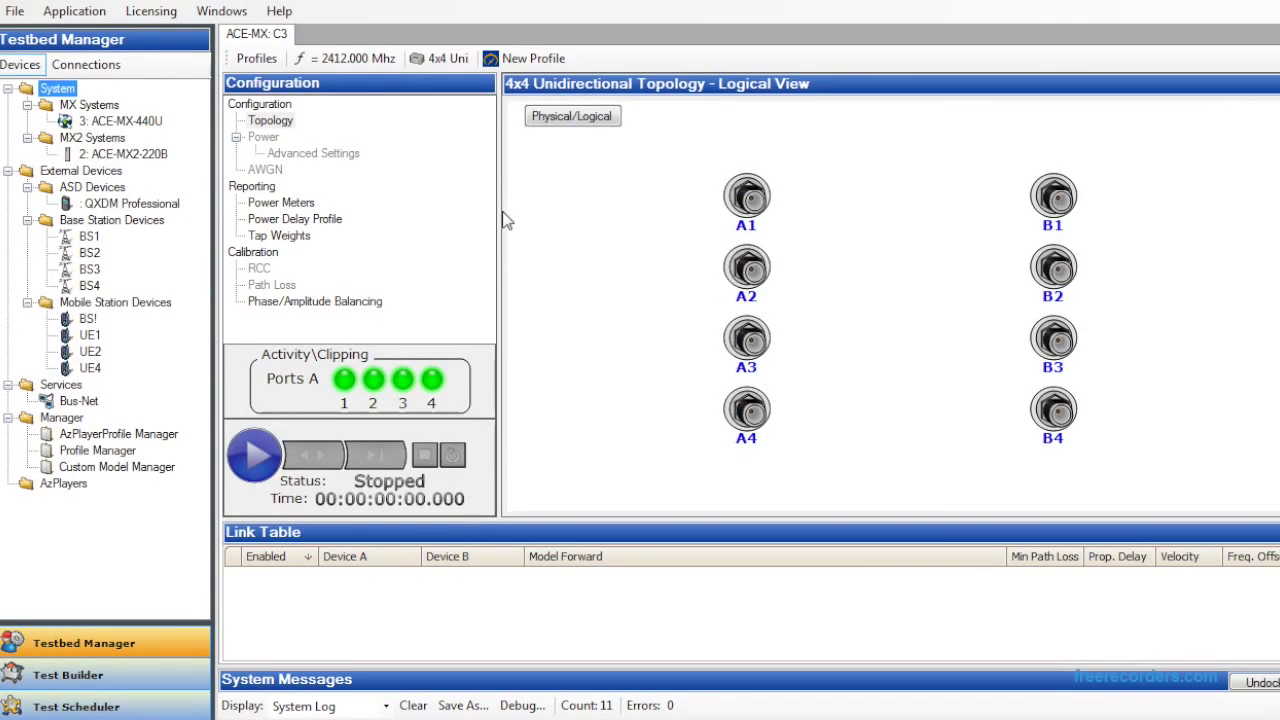
{"action": "right_click", "coordinate": [740, 203]}
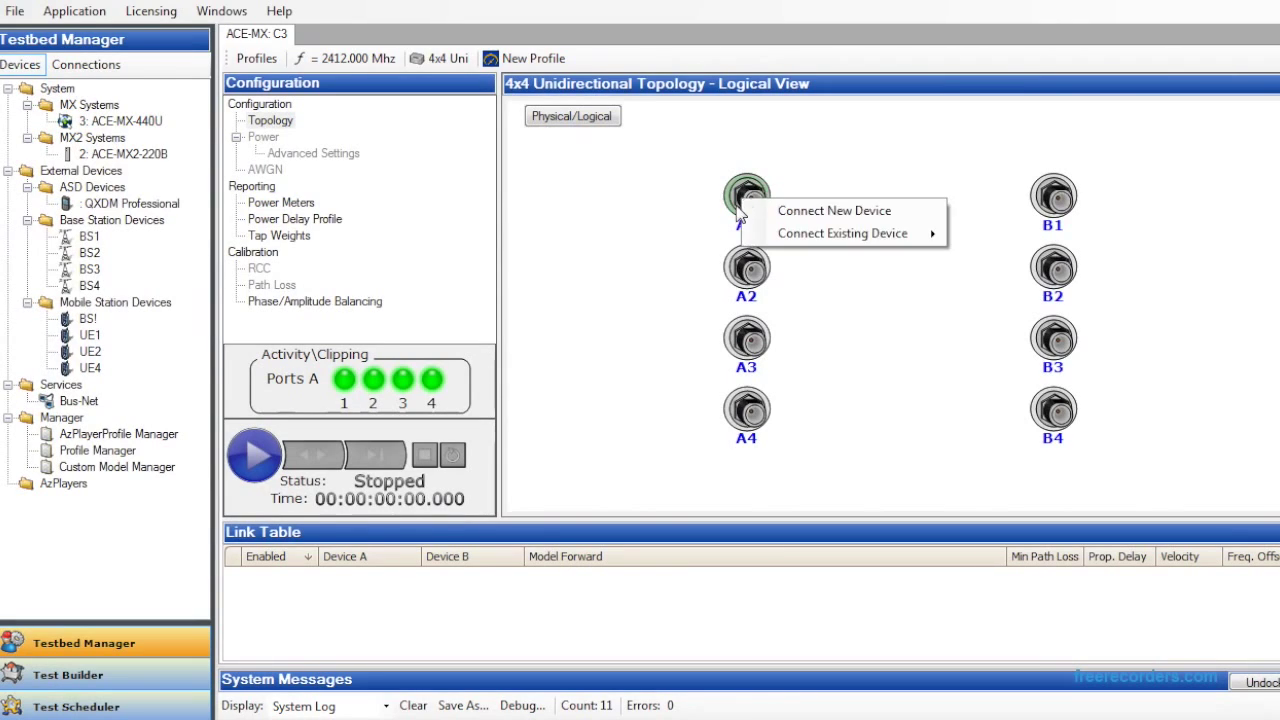
{"action": "left_click", "coordinate": [705, 250]}
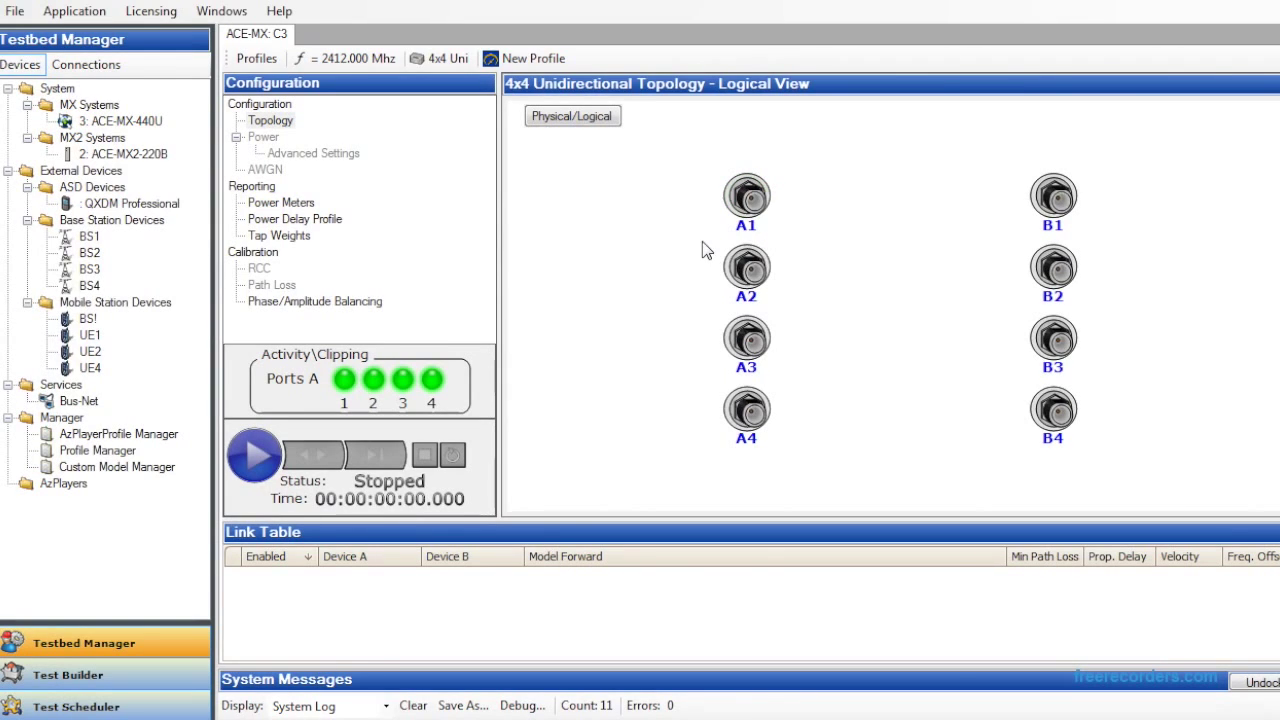
{"action": "right_click", "coordinate": [750, 205]}
{"action": "mouse_move", "coordinate": [826, 245]}
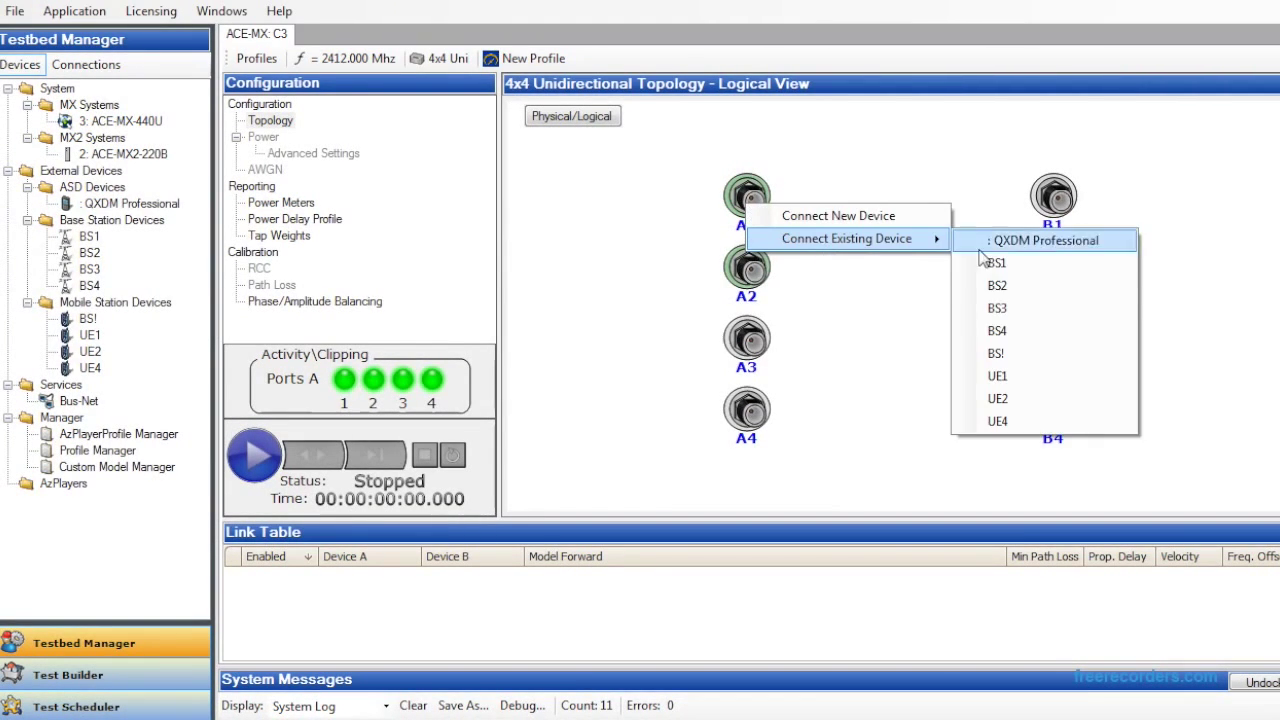
{"action": "left_click", "coordinate": [997, 263]}
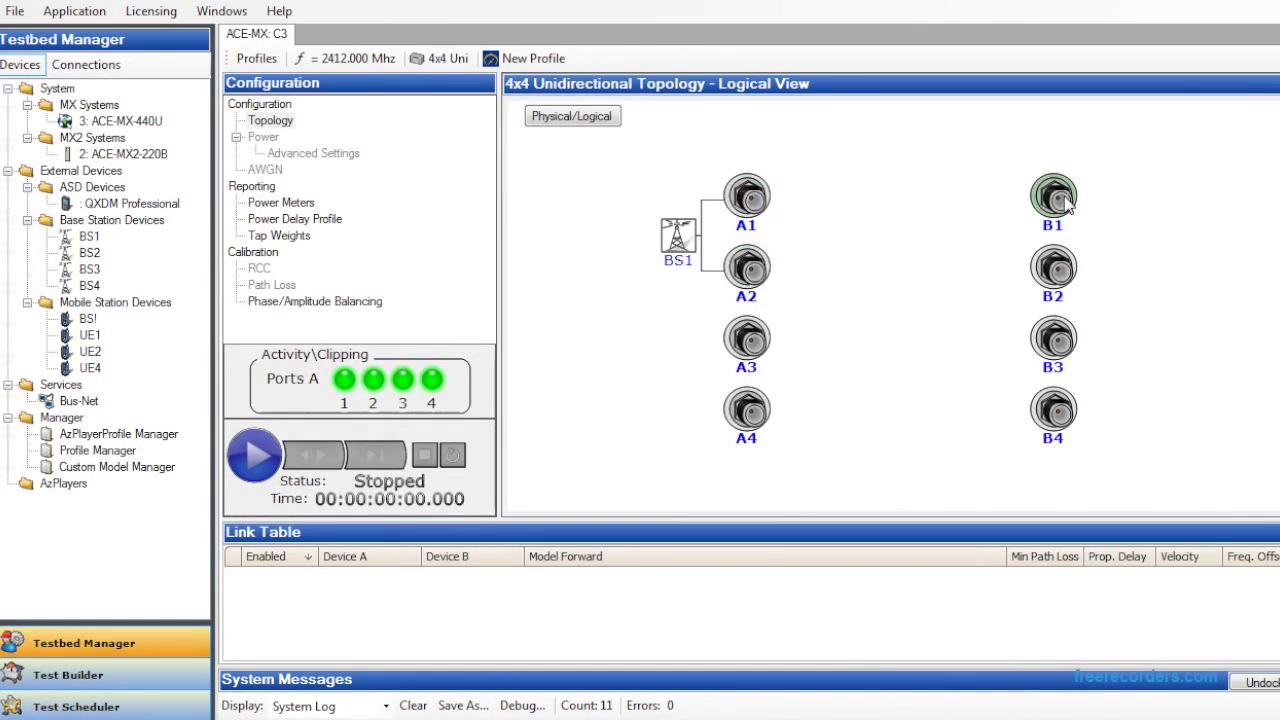
- Connect the existing device UE1 to ports B1 and B2
{"action": "right_click", "coordinate": [1060, 268]}
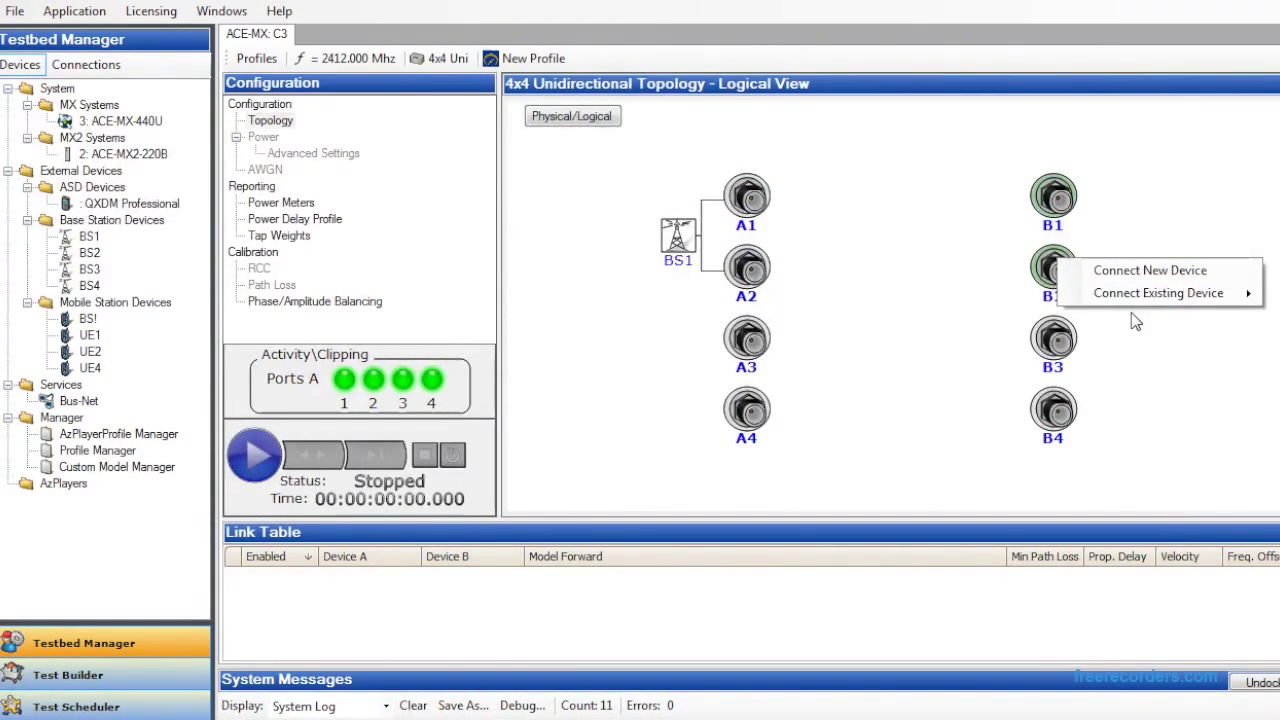
{"action": "mouse_move", "coordinate": [1143, 300]}
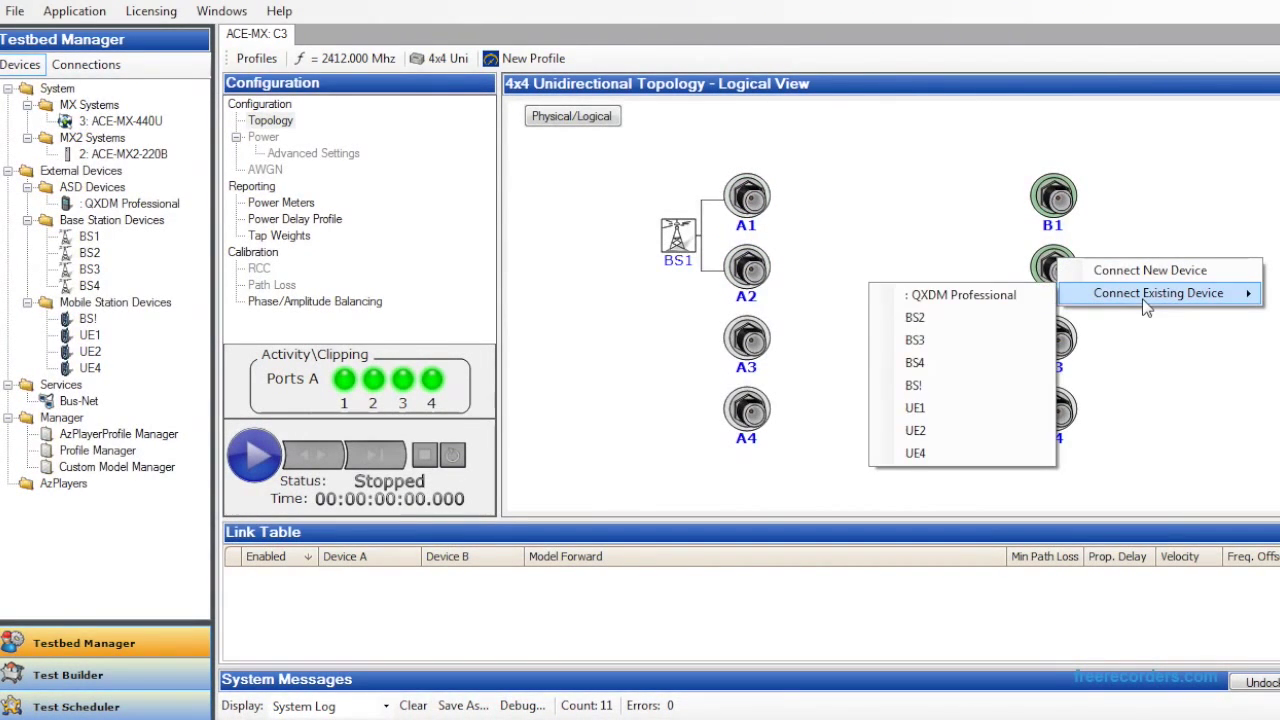
{"action": "left_click", "coordinate": [948, 412]}
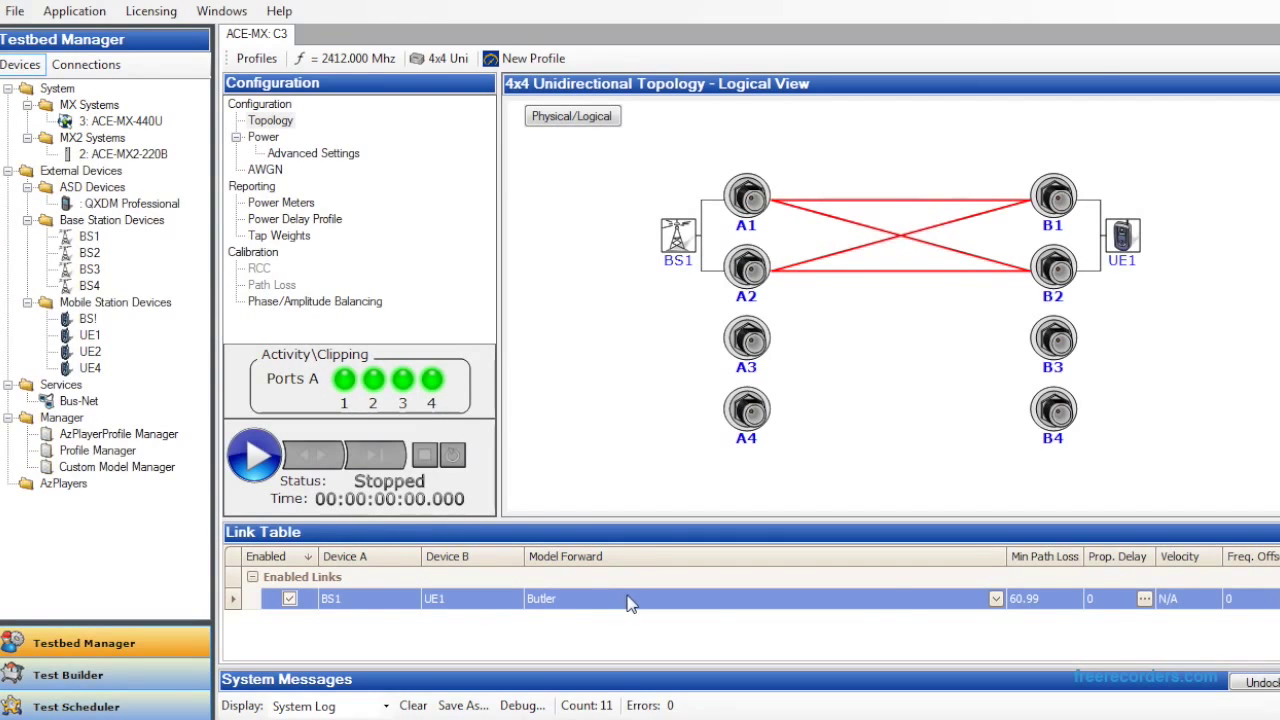
- Set the forward model of the link between BS1 and UE1 to MIMO Bypass
{"action": "left_click", "coordinate": [996, 599]}
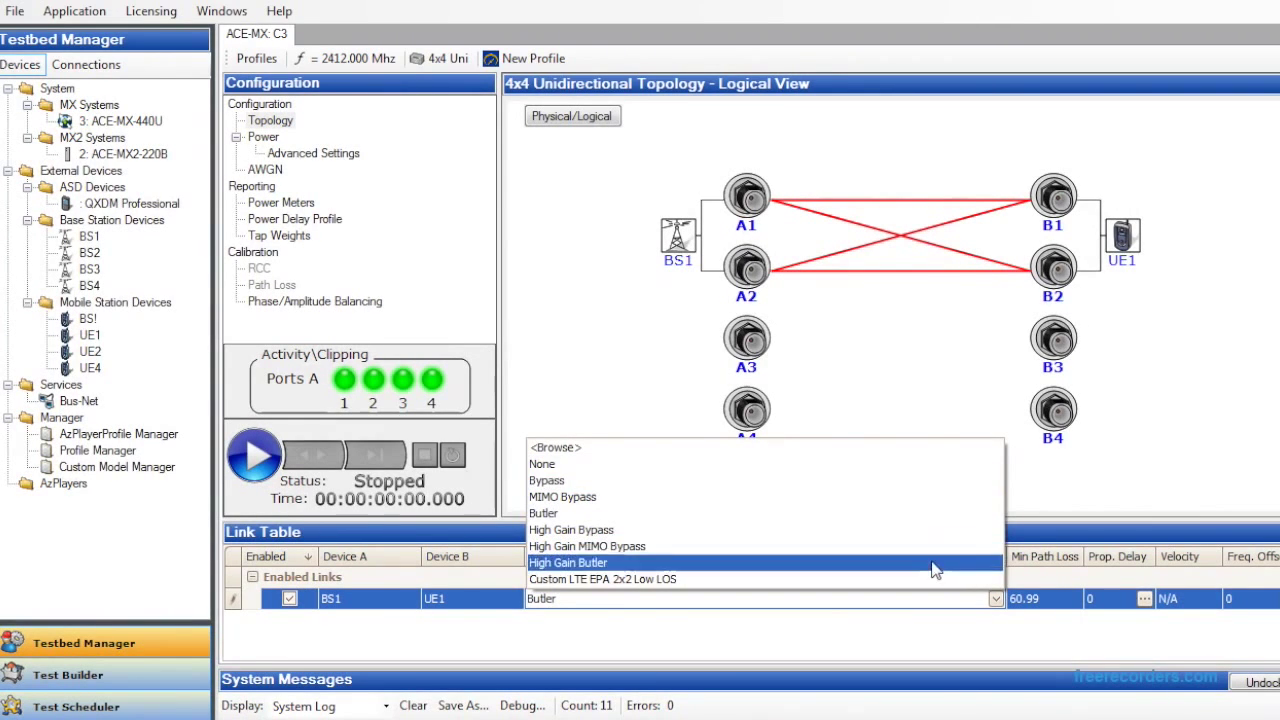
{"action": "left_click", "coordinate": [928, 497]}
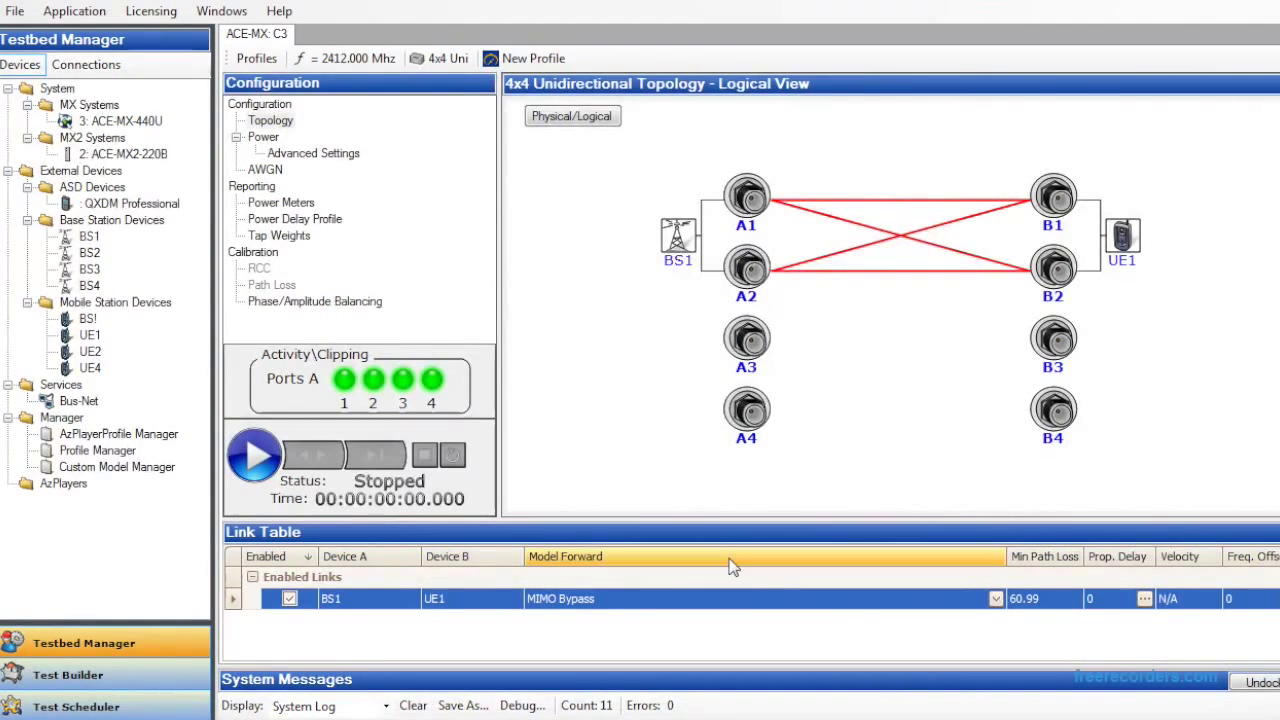
- Browse the link's available models and choose the 3GPP-LTE Extended Vehicular A (EVA) emulation model, trying the Downlink and Uplink directions
{"action": "left_click", "coordinate": [996, 599]}
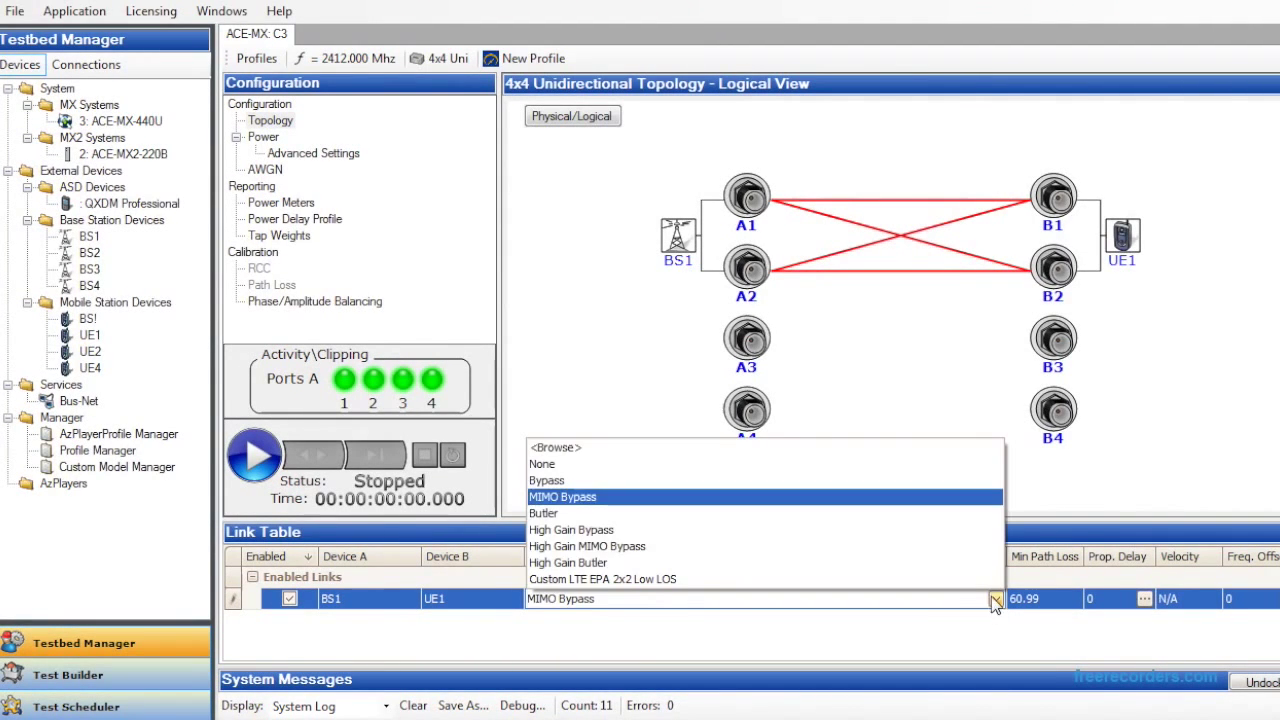
{"action": "left_click", "coordinate": [925, 452]}
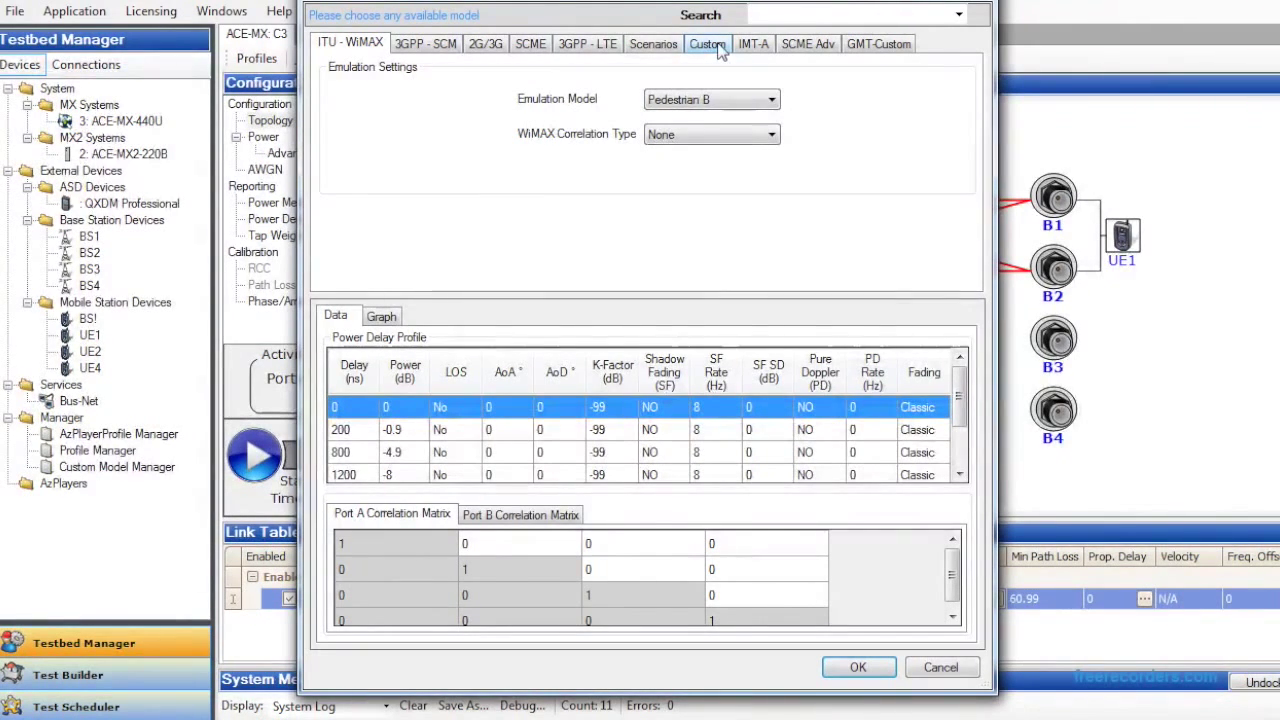
{"action": "left_click", "coordinate": [485, 46]}
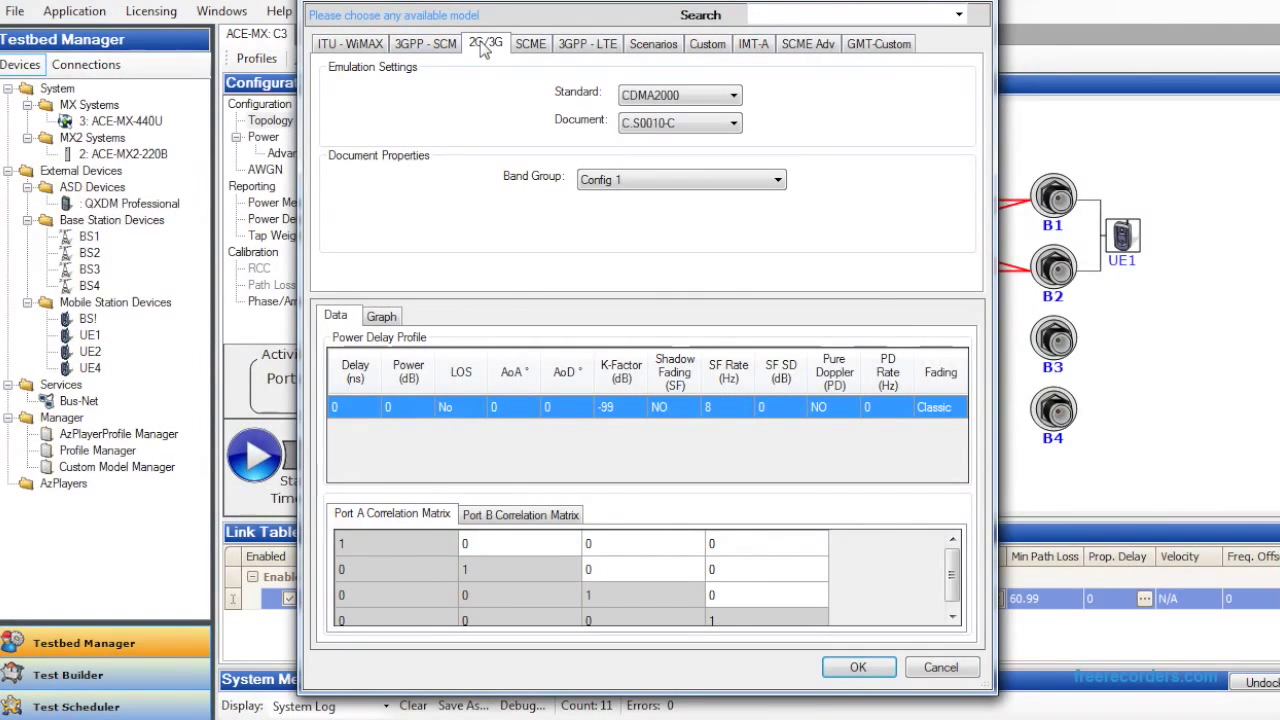
{"action": "left_click", "coordinate": [590, 46]}
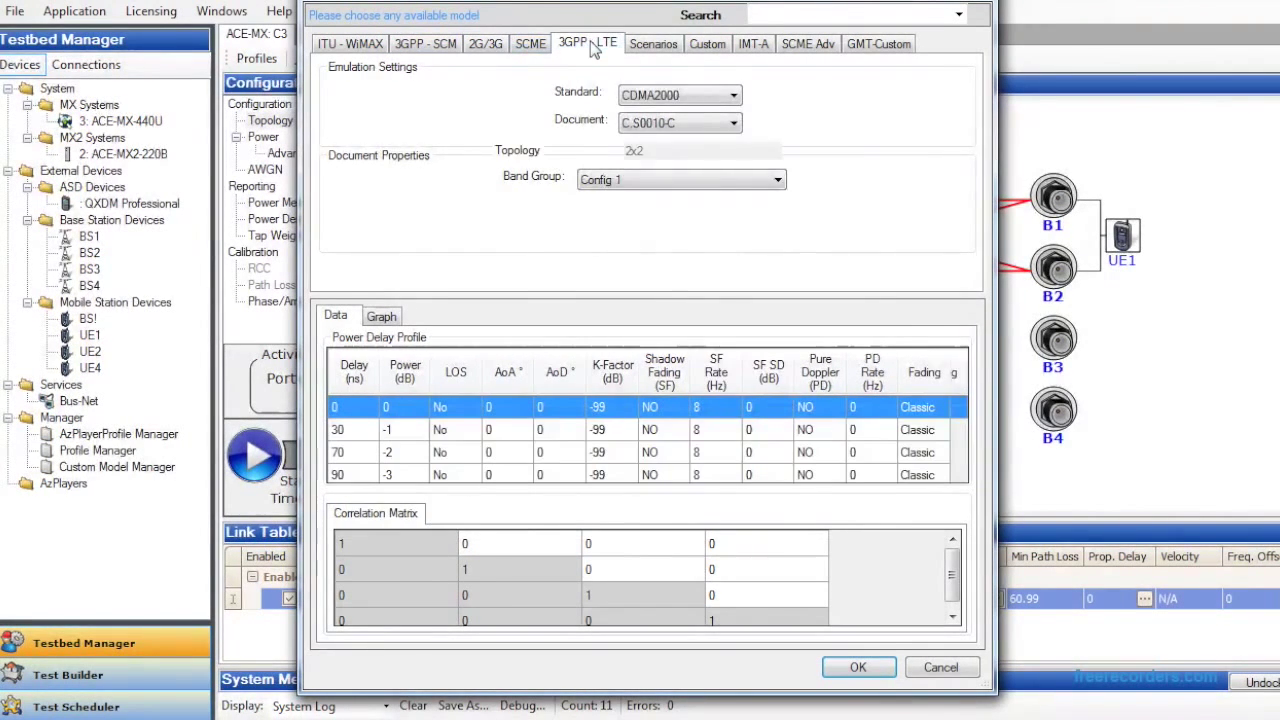
{"action": "left_click", "coordinate": [698, 123]}
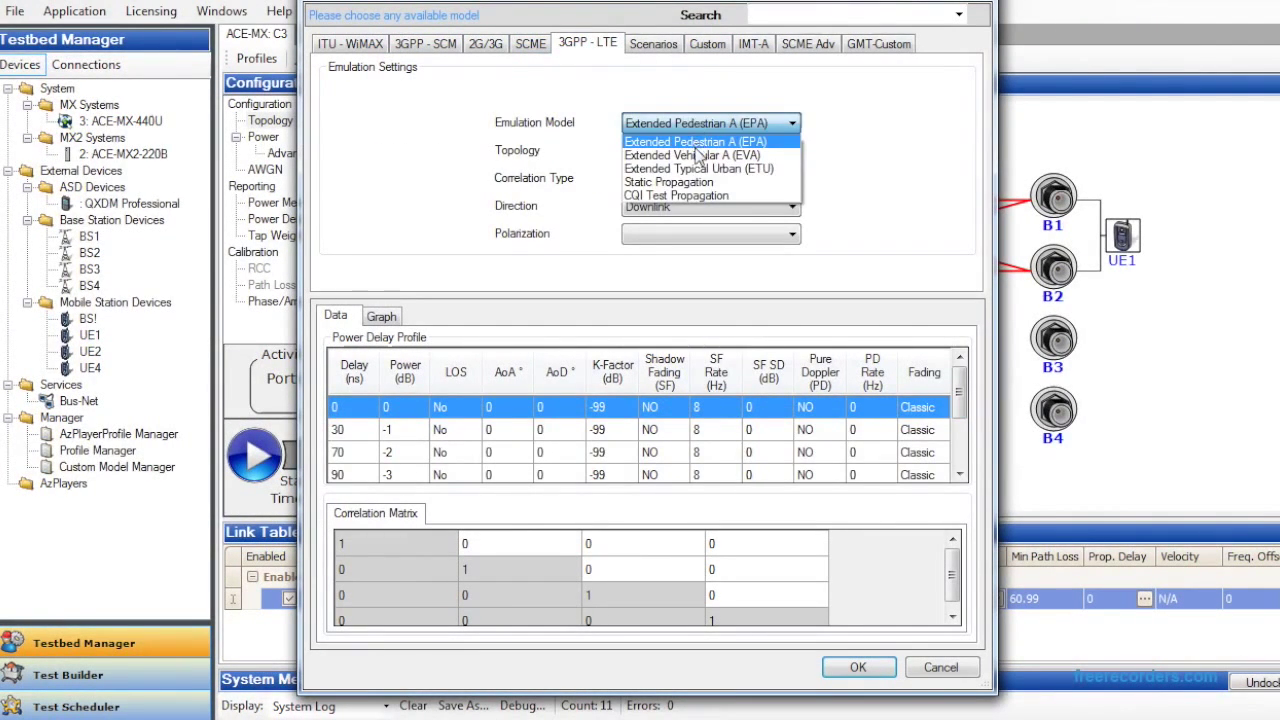
{"action": "left_click", "coordinate": [697, 155]}
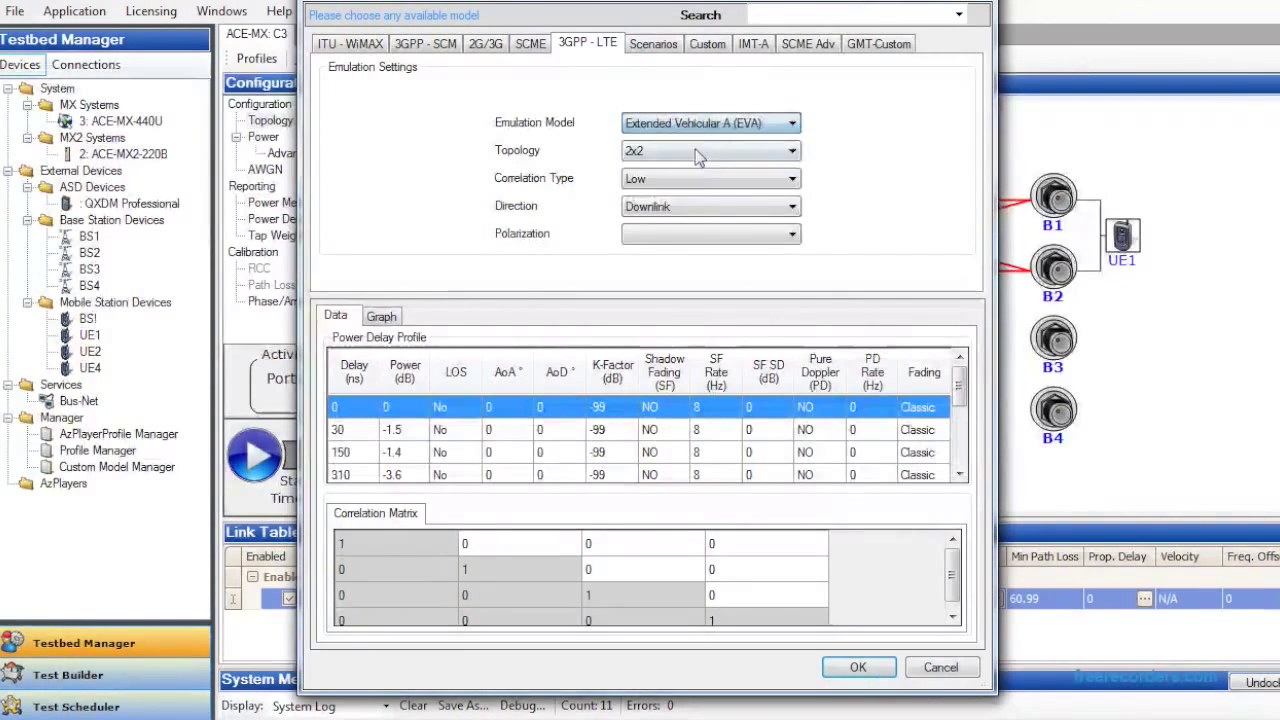
{"action": "left_click", "coordinate": [688, 210]}
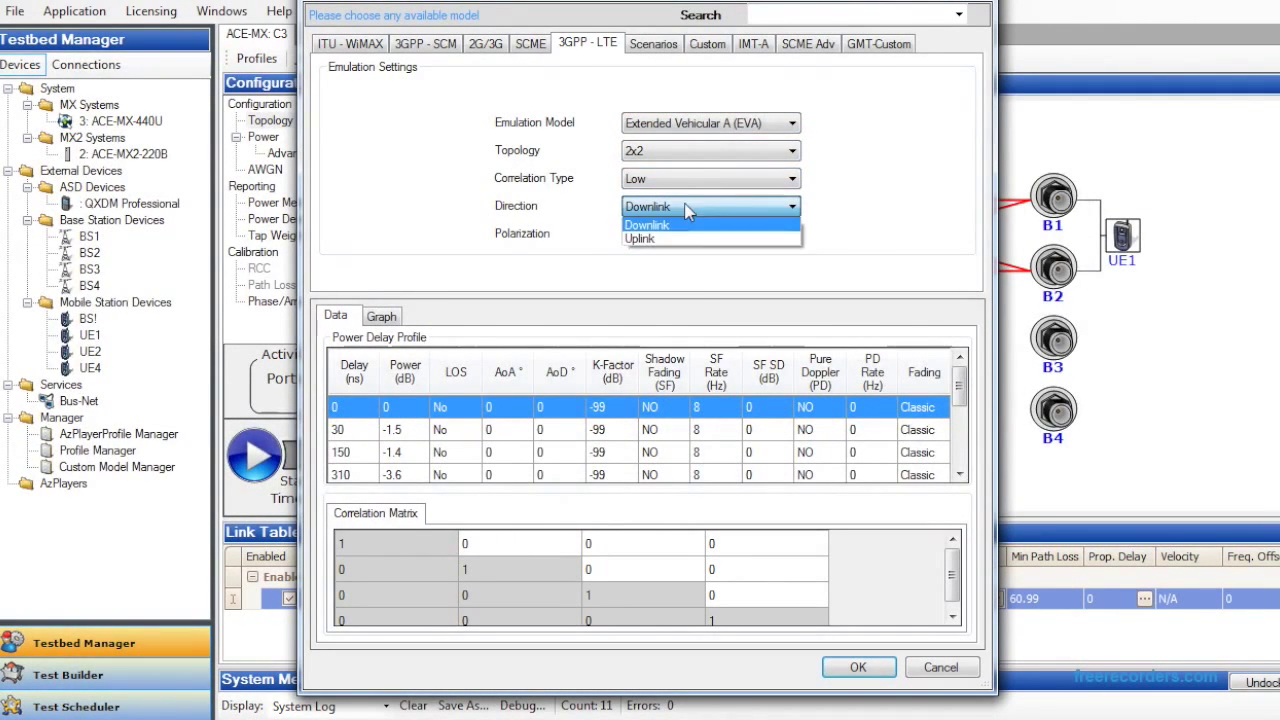
{"action": "left_click", "coordinate": [686, 228]}
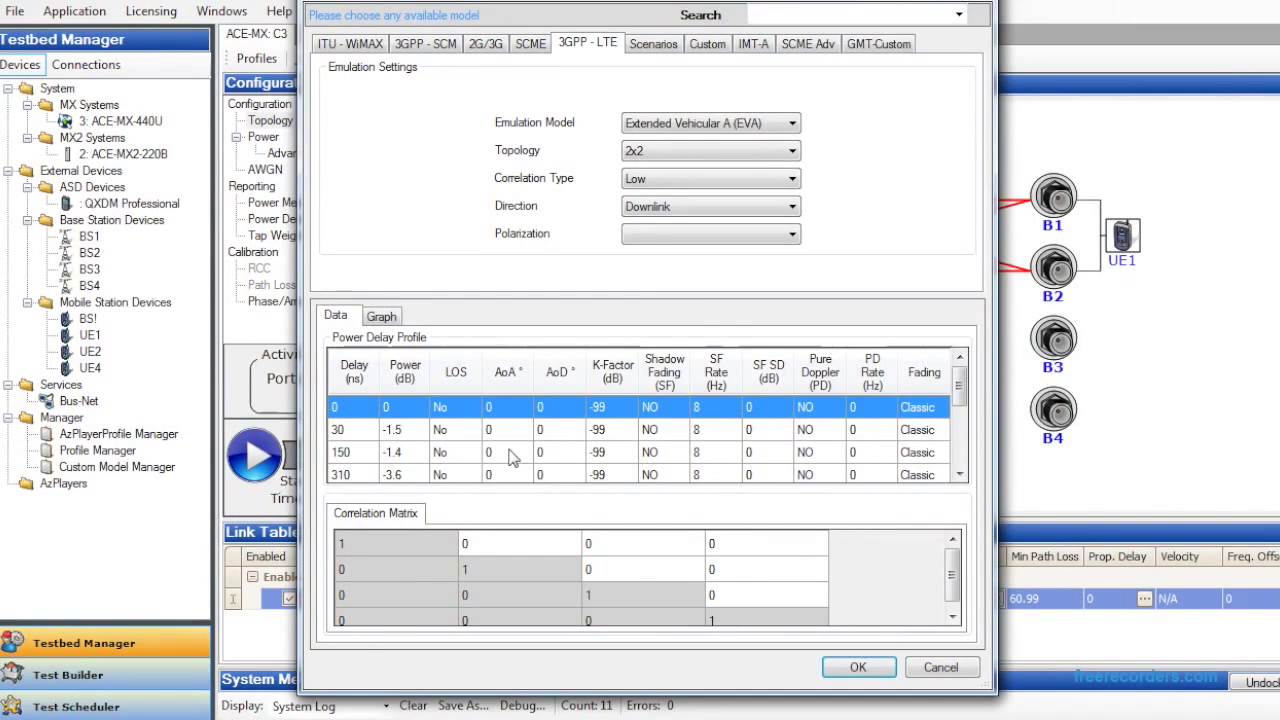
{"action": "key", "text": "Down"}
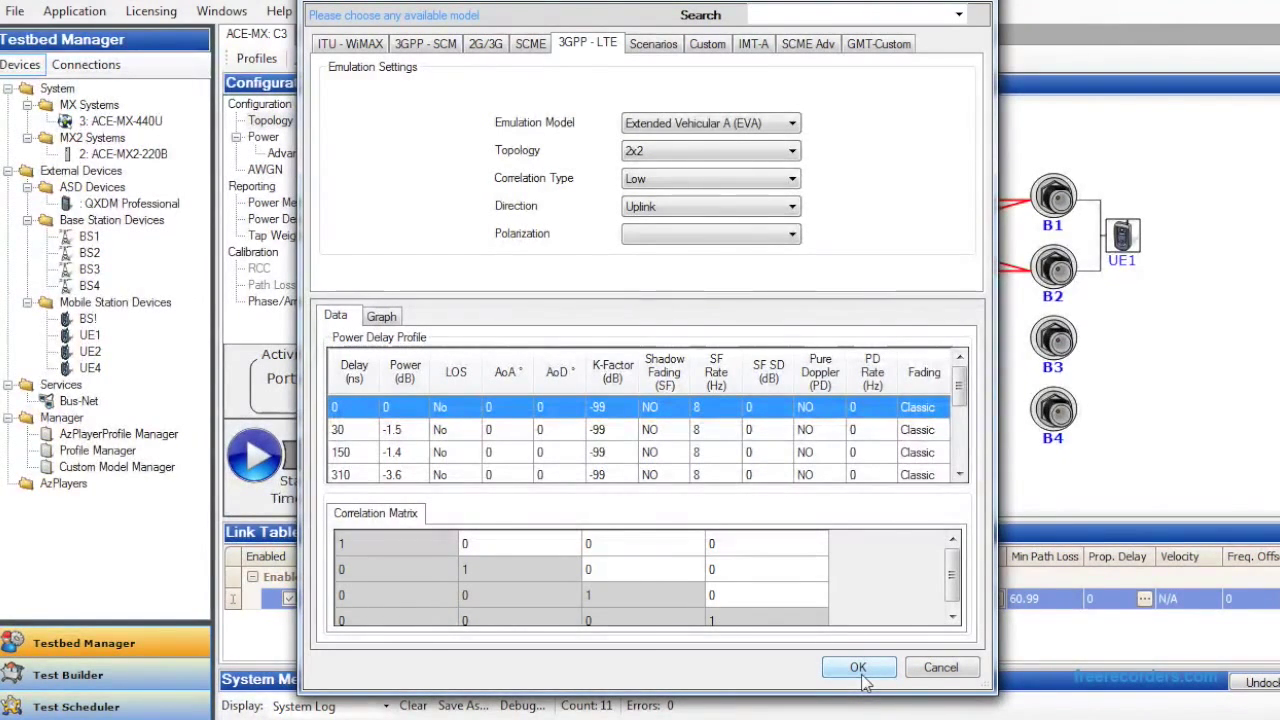
- Look through the custom models and the other standard model families, examining the power delay profiles of several custom entries
{"action": "left_click", "coordinate": [707, 44]}
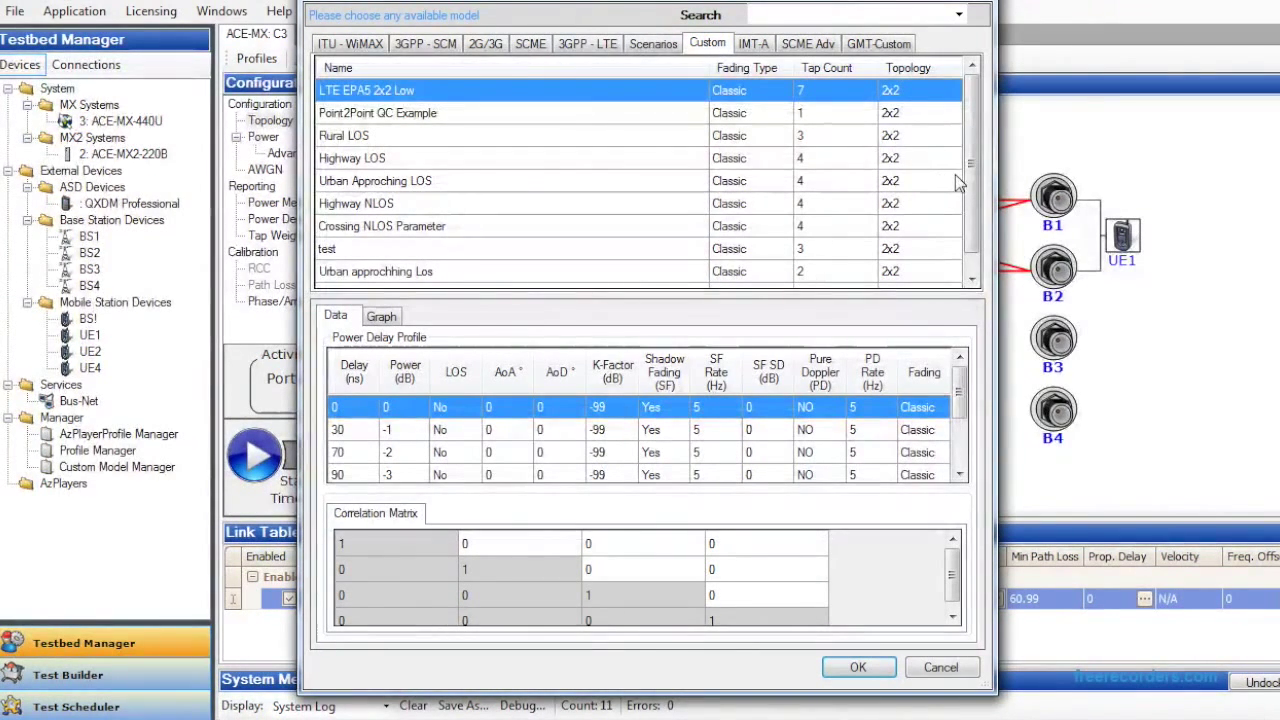
{"action": "left_click_drag", "start_coordinate": [975, 185], "coordinate": [975, 225]}
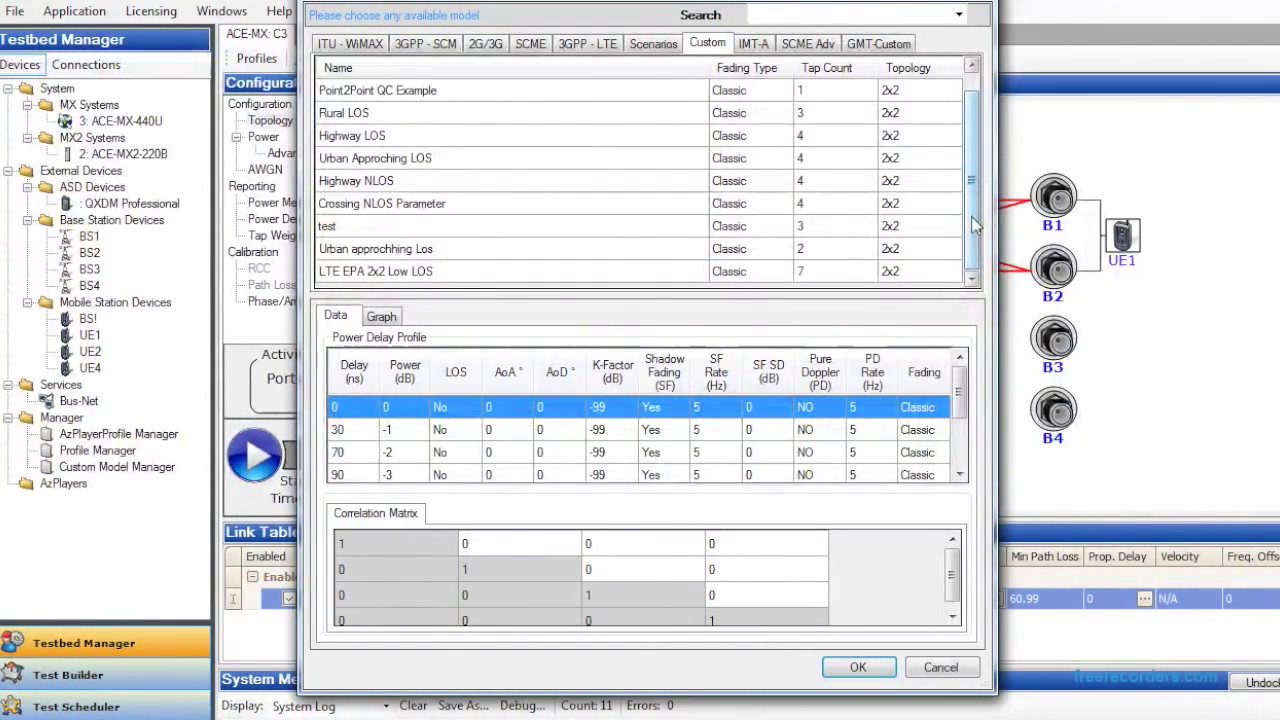
{"action": "left_click", "coordinate": [592, 46]}
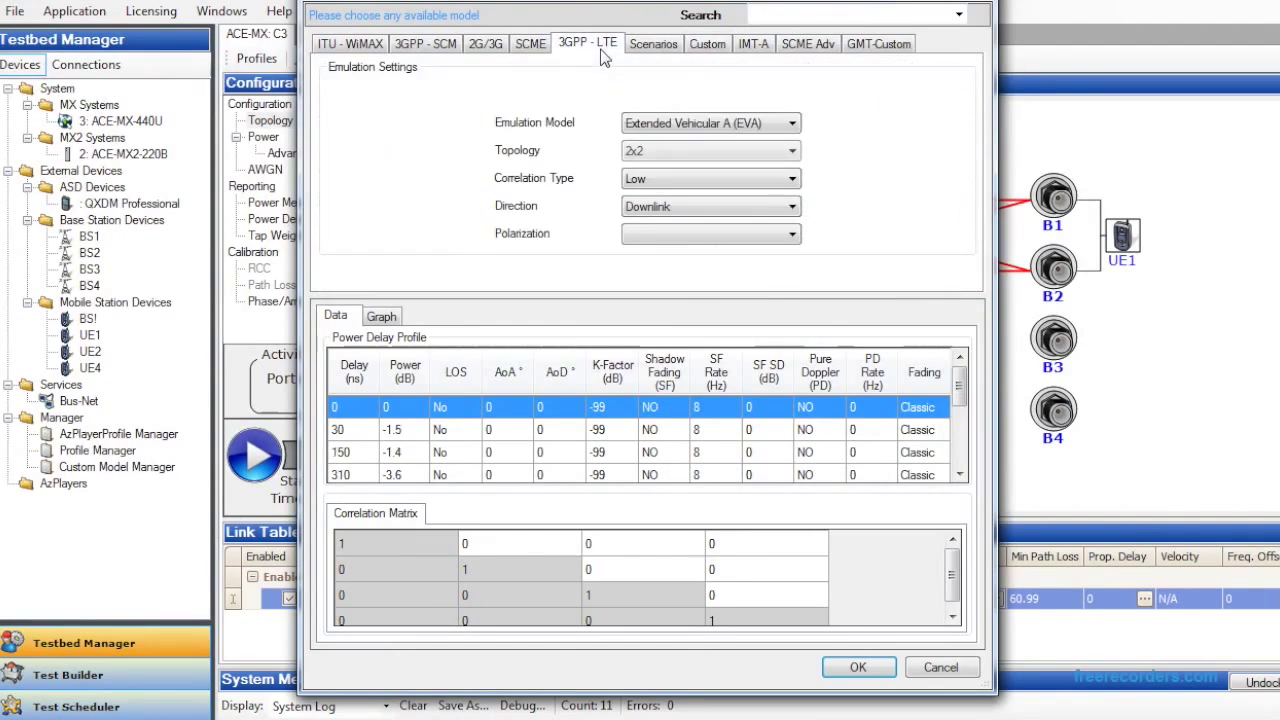
{"action": "left_click", "coordinate": [530, 46]}
{"action": "left_click", "coordinate": [486, 45]}
{"action": "left_click", "coordinate": [425, 45]}
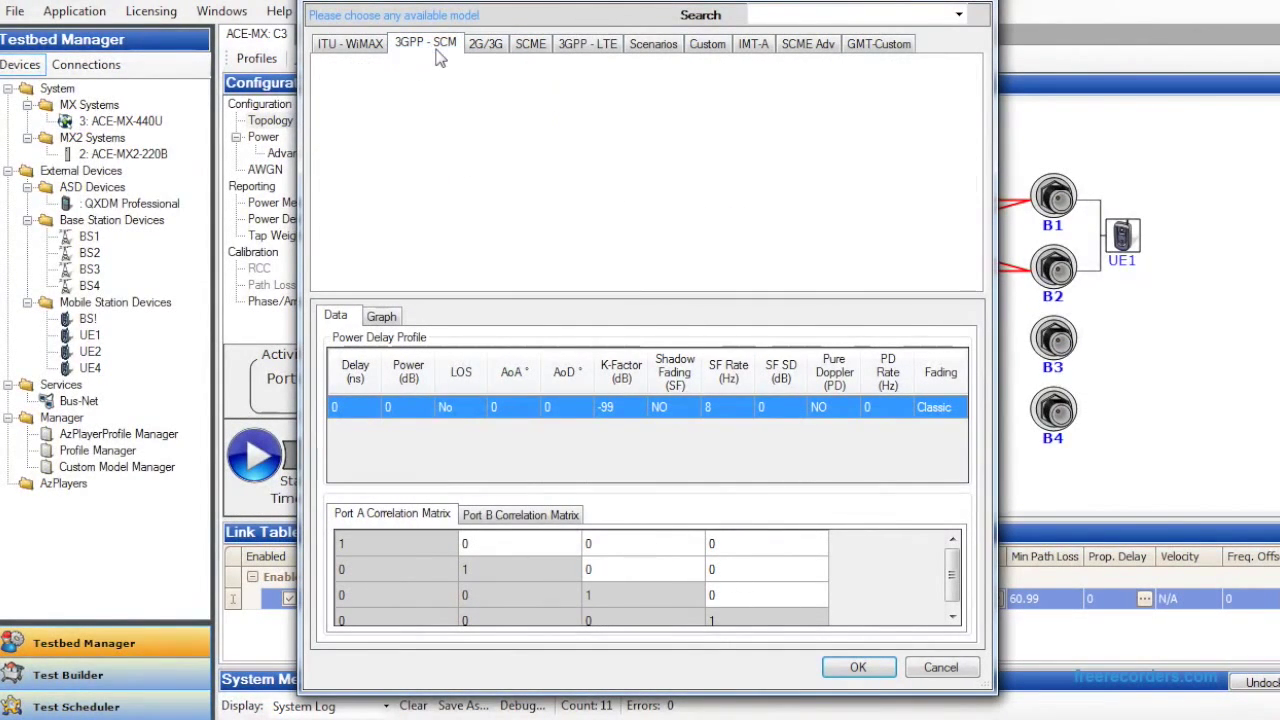
{"action": "left_click", "coordinate": [716, 47]}
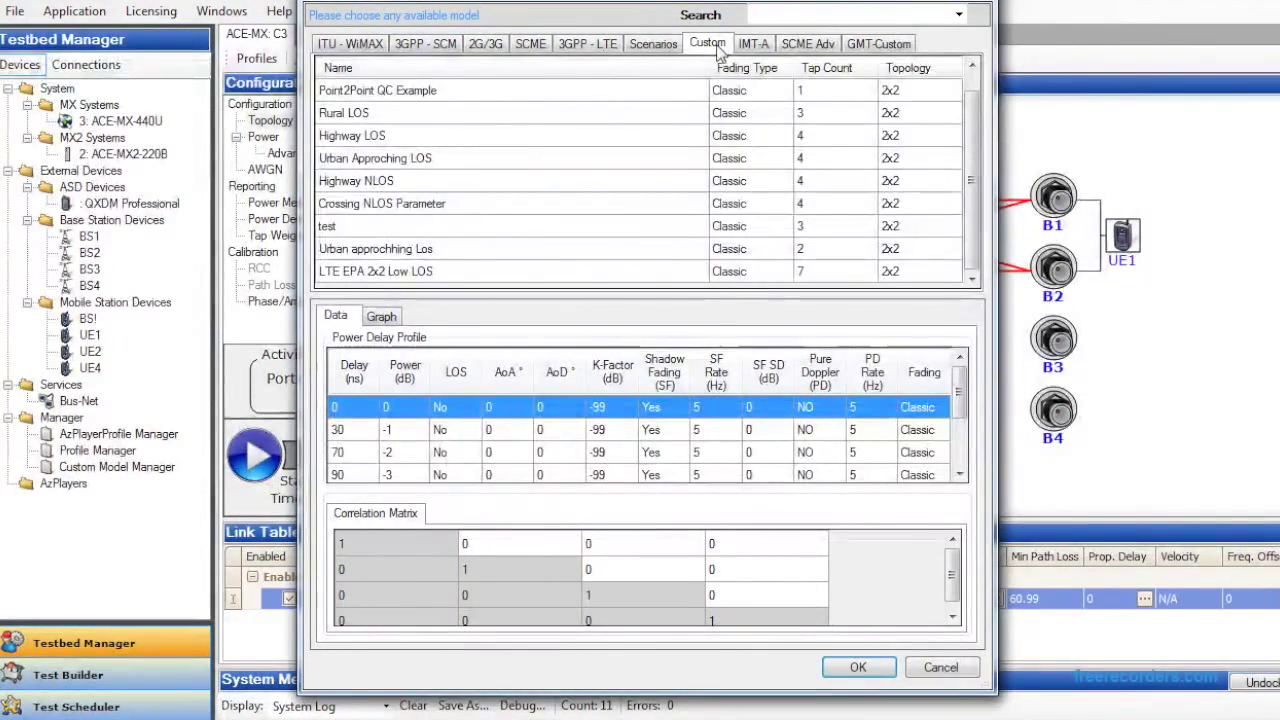
{"action": "left_click", "coordinate": [567, 183]}
{"action": "left_click", "coordinate": [567, 113]}
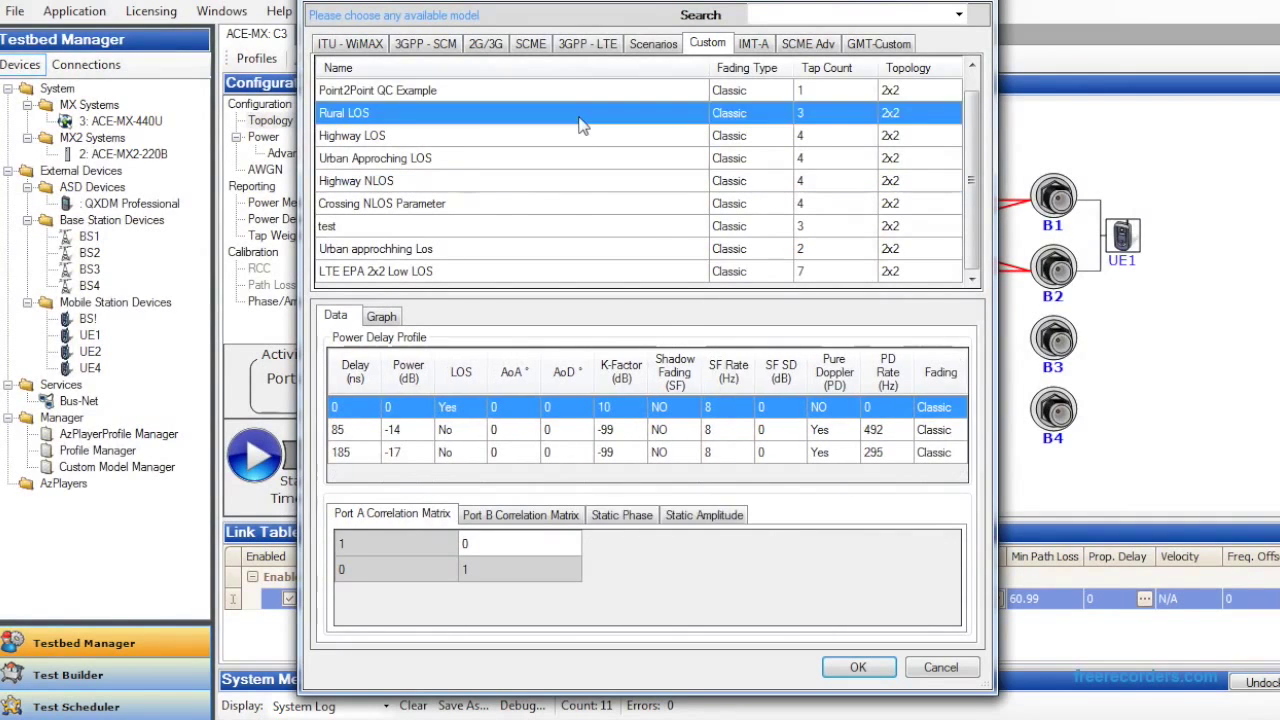
{"action": "left_click", "coordinate": [597, 271]}
{"action": "left_click", "coordinate": [600, 228]}
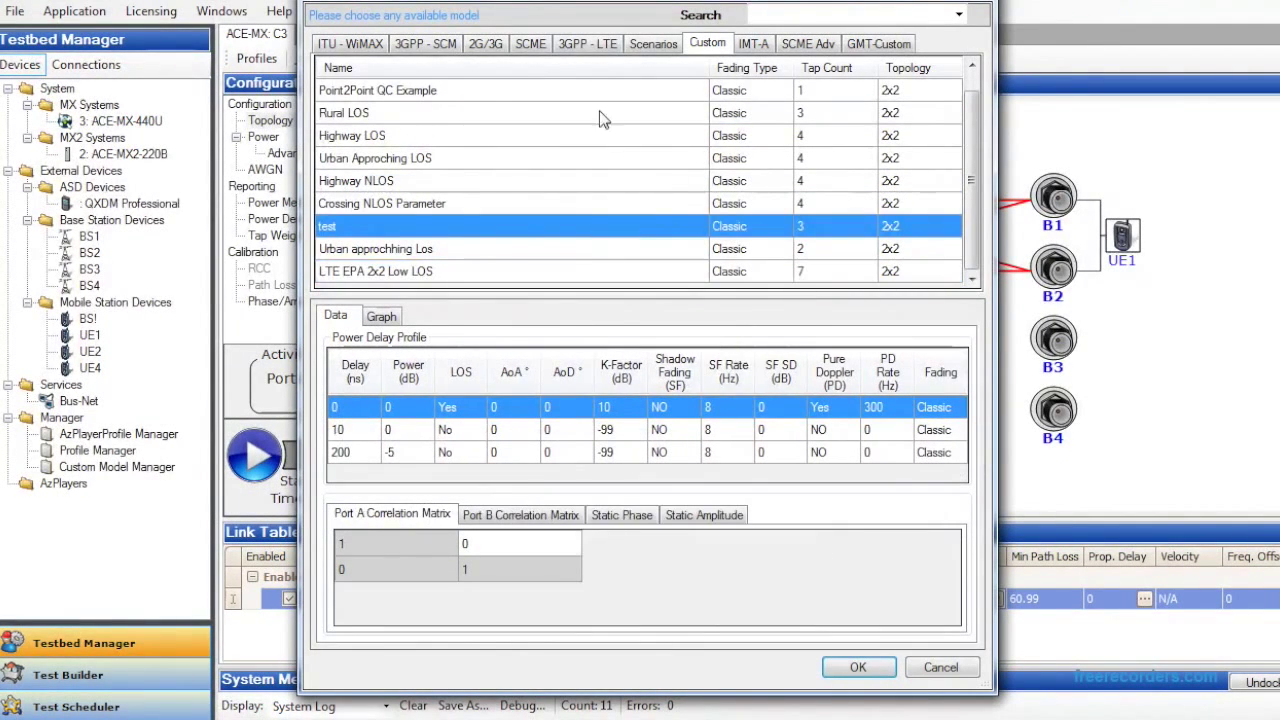
- Apply the 3GPP-LTE Extended Vehicular A (EVA) 2x2 model with Low correlation and Downlink direction to the link
{"action": "left_click", "coordinate": [590, 45]}
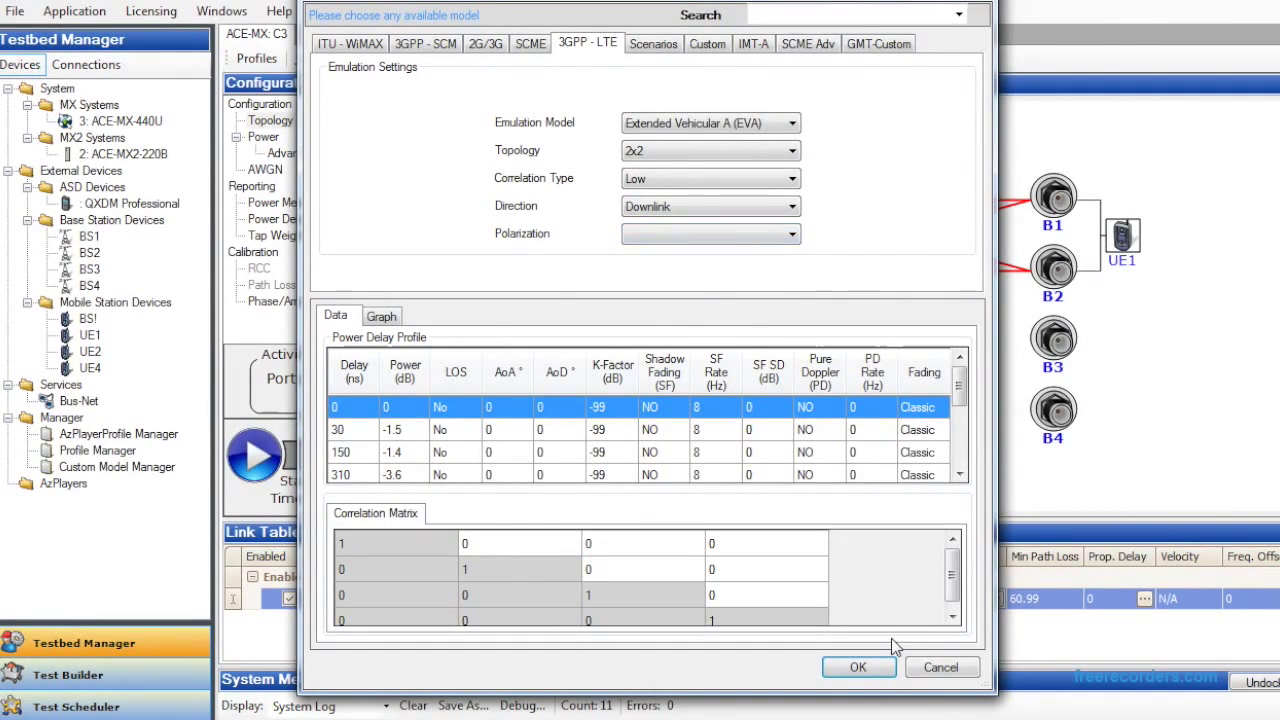
{"action": "left_click", "coordinate": [860, 668]}
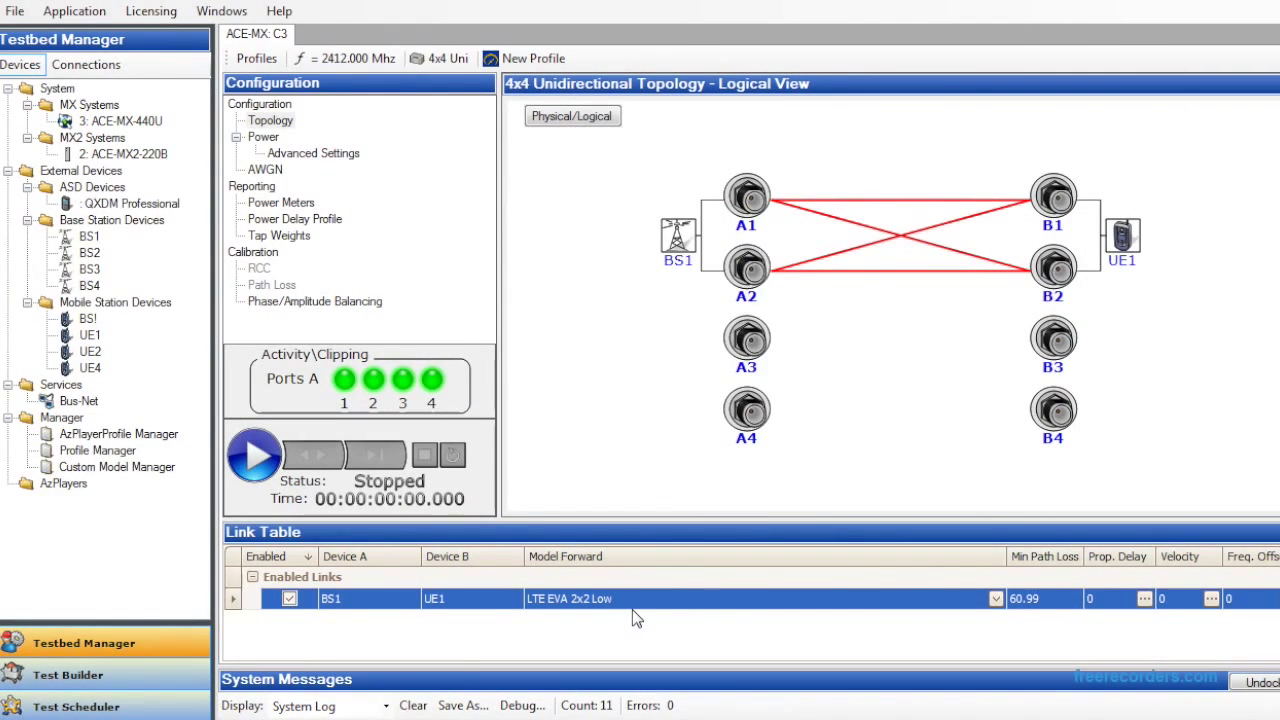
- Run the channel emulation for a few seconds and stop it
{"action": "left_click", "coordinate": [256, 456]}
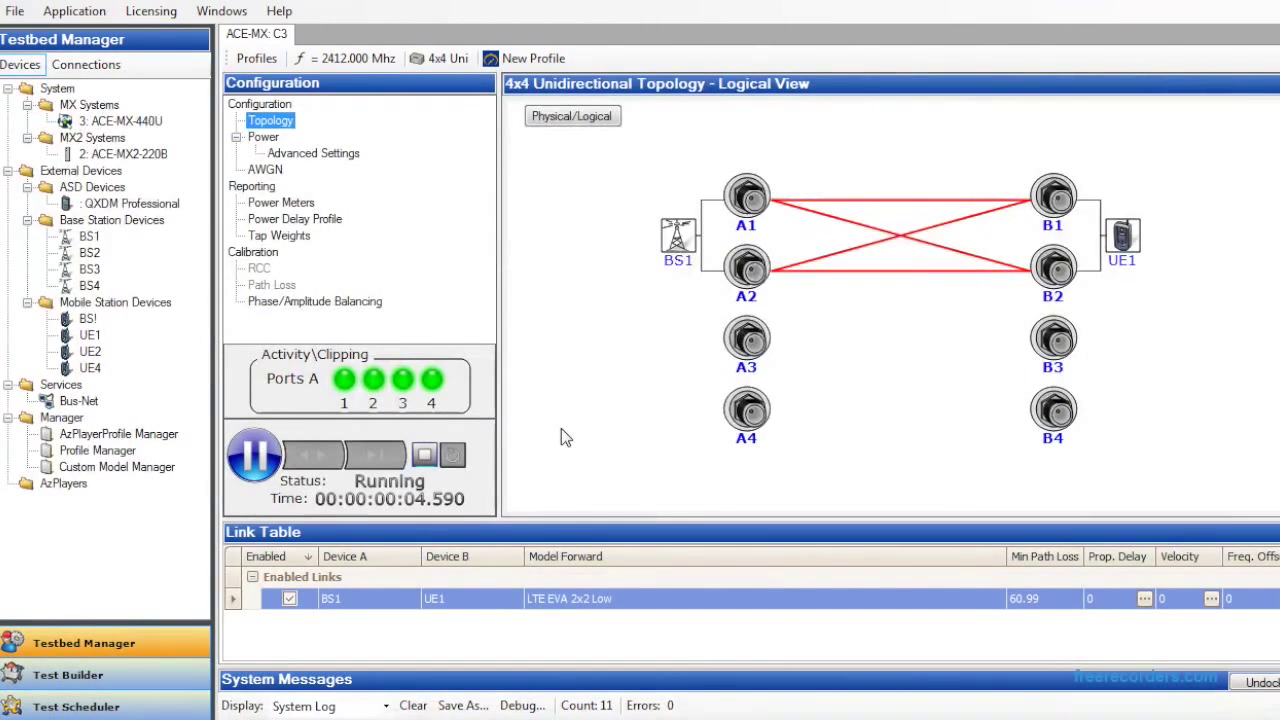
{"action": "left_click", "coordinate": [427, 458]}
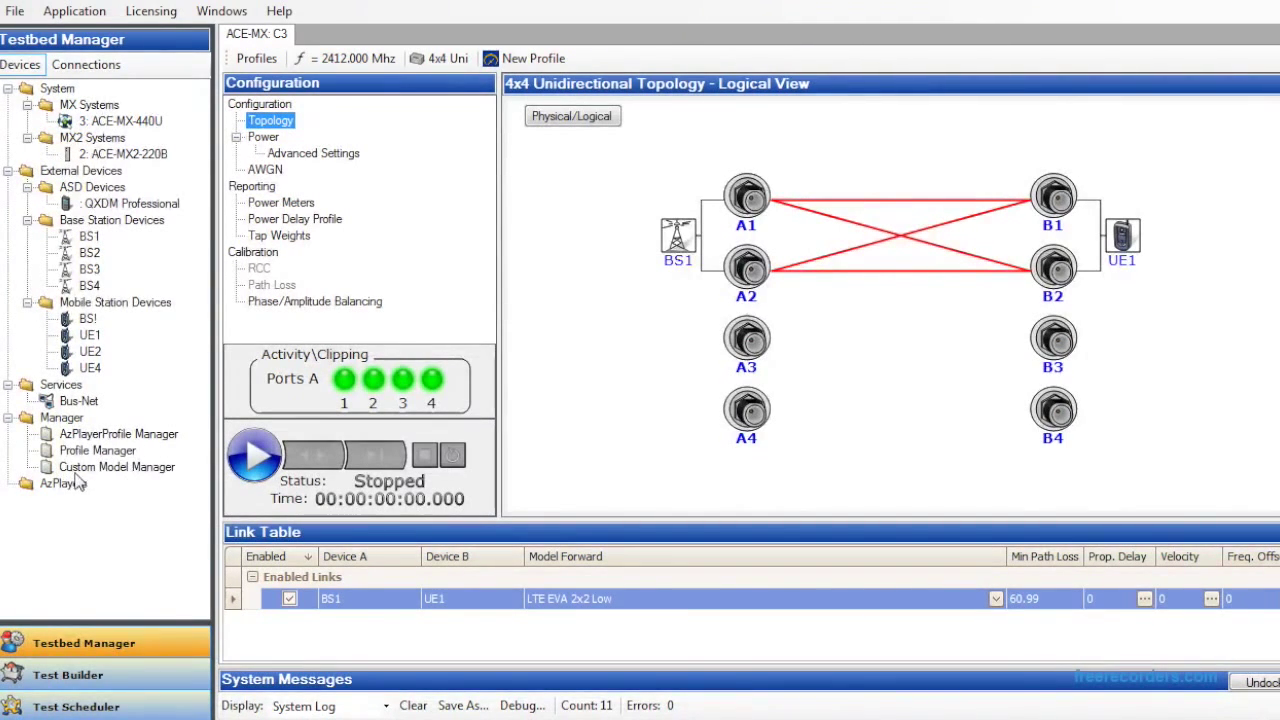
- Open the Custom Model Manager and look through the power delay previews of the listed custom models
{"action": "double_click", "coordinate": [126, 470]}
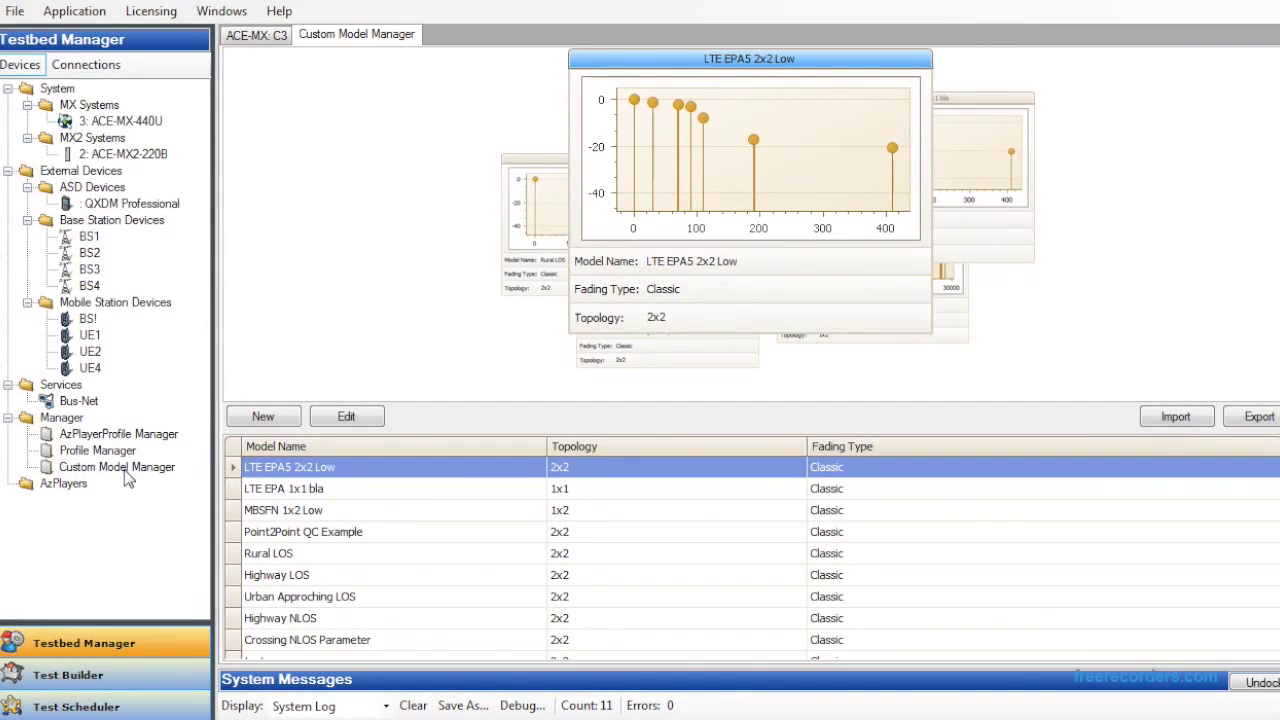
{"action": "left_click", "coordinate": [434, 556]}
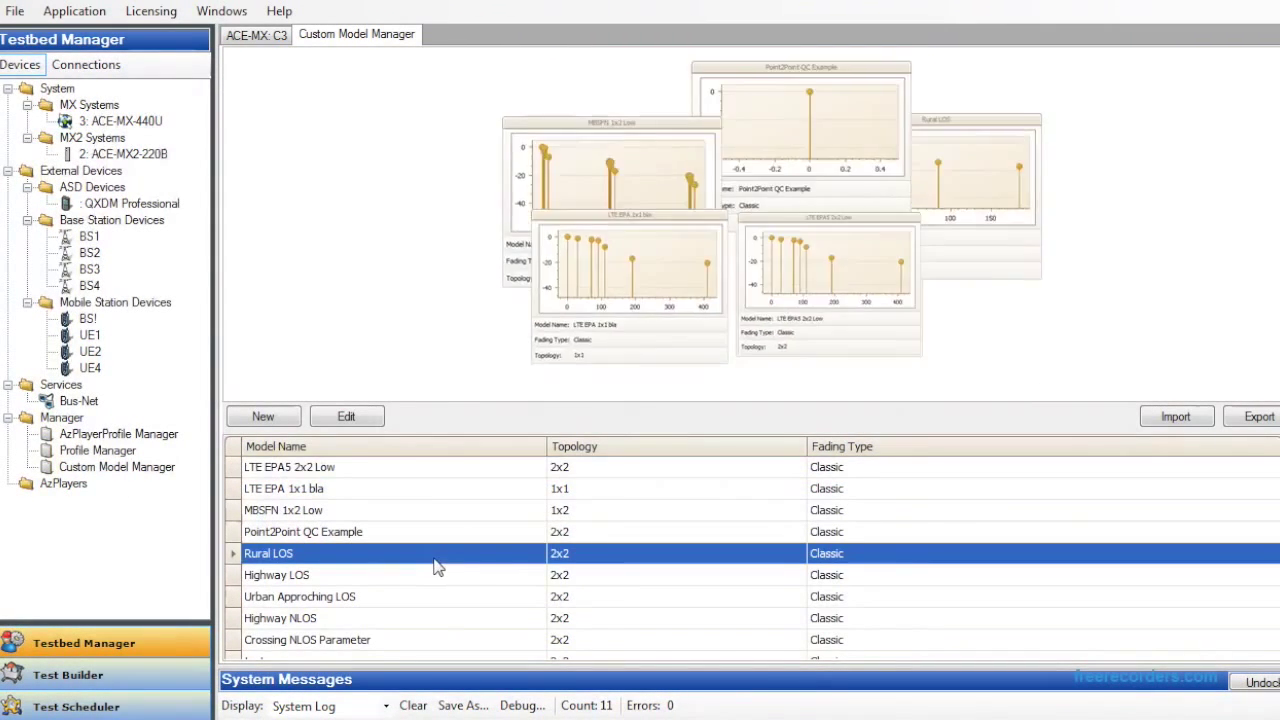
{"action": "left_click", "coordinate": [457, 626]}
{"action": "left_click", "coordinate": [458, 639]}
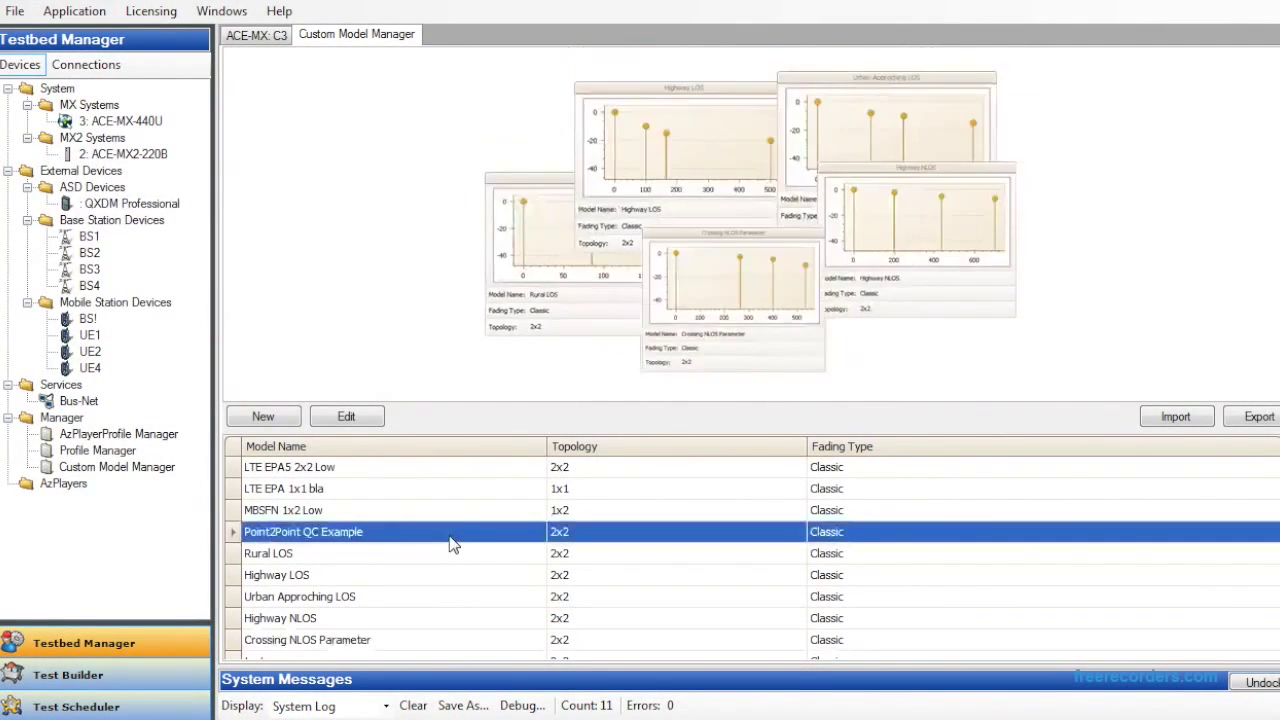
{"action": "left_click", "coordinate": [452, 489]}
{"action": "left_click", "coordinate": [452, 477]}
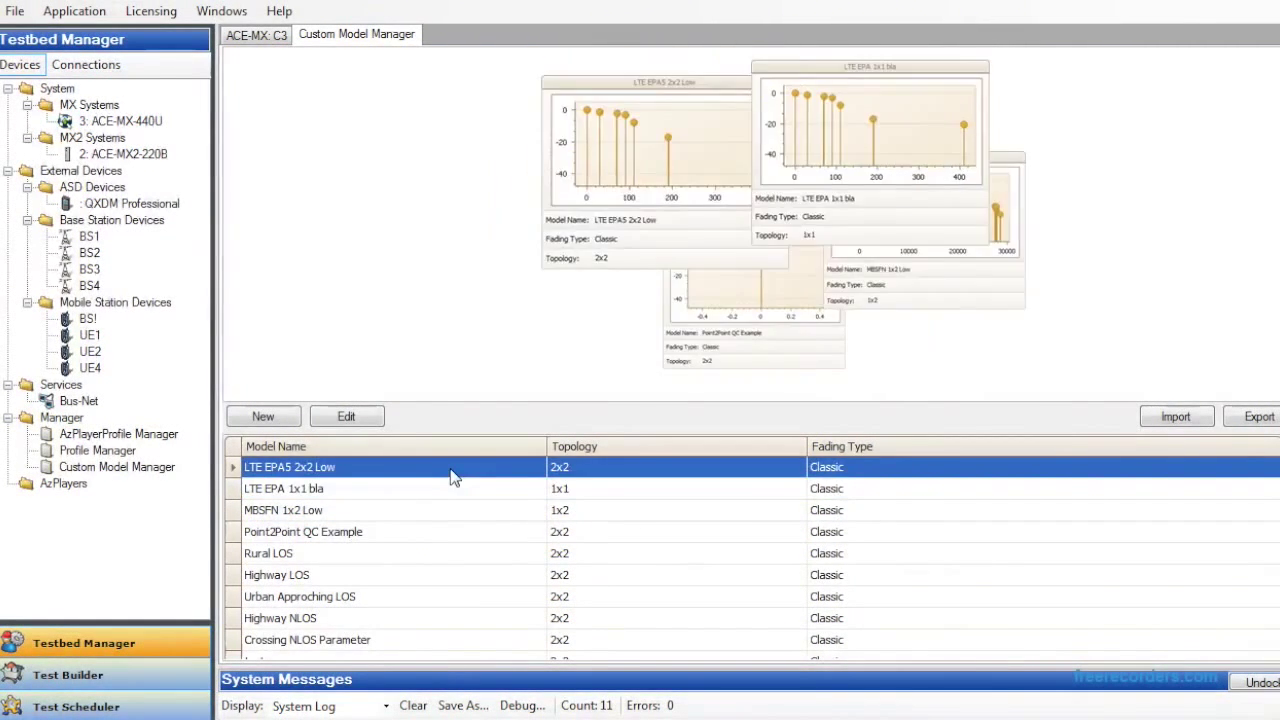
- Edit the MBSFN 1x2 Low model by deleting its 310 ns tap and adding a new tap
{"action": "left_click", "coordinate": [967, 177]}
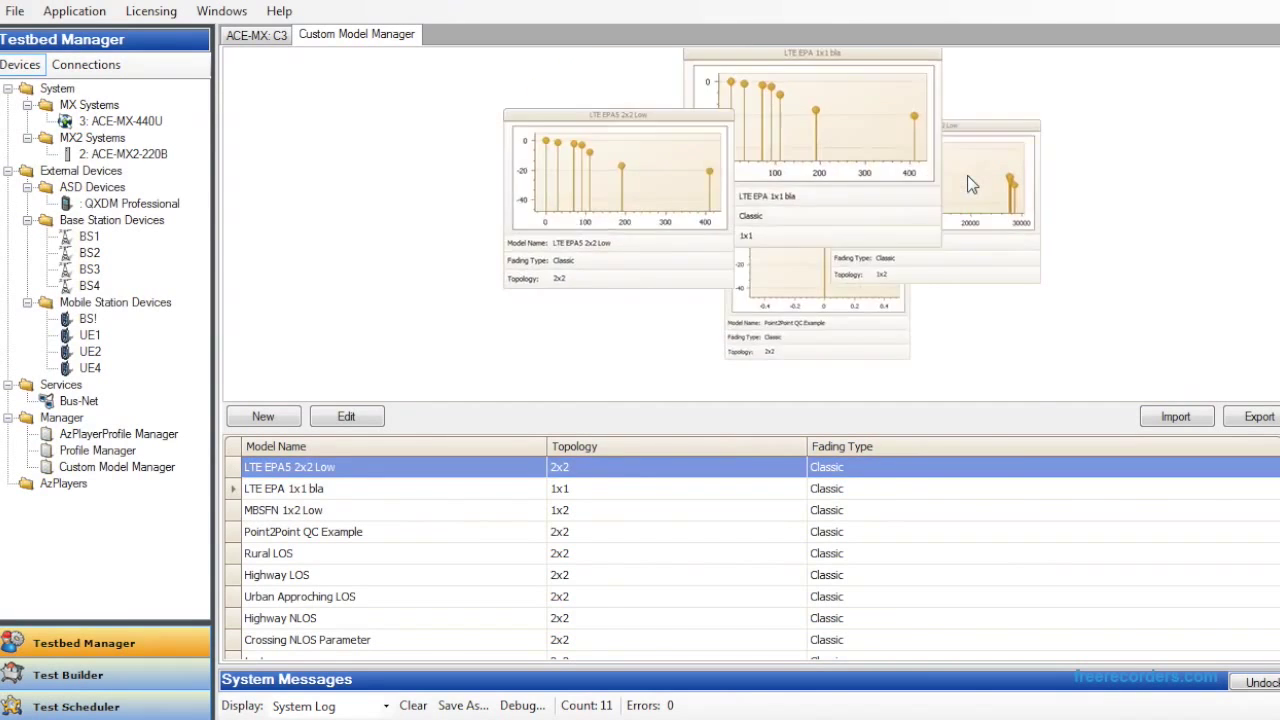
{"action": "left_click", "coordinate": [967, 177]}
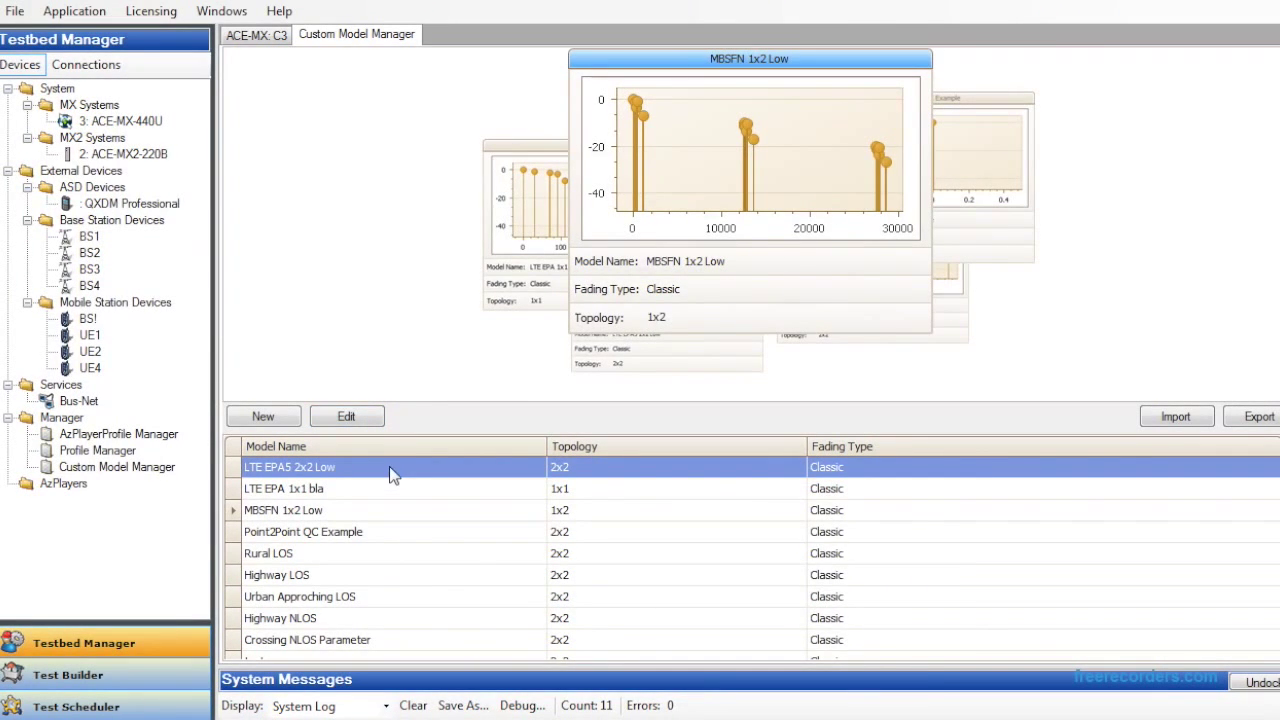
{"action": "left_click", "coordinate": [346, 416]}
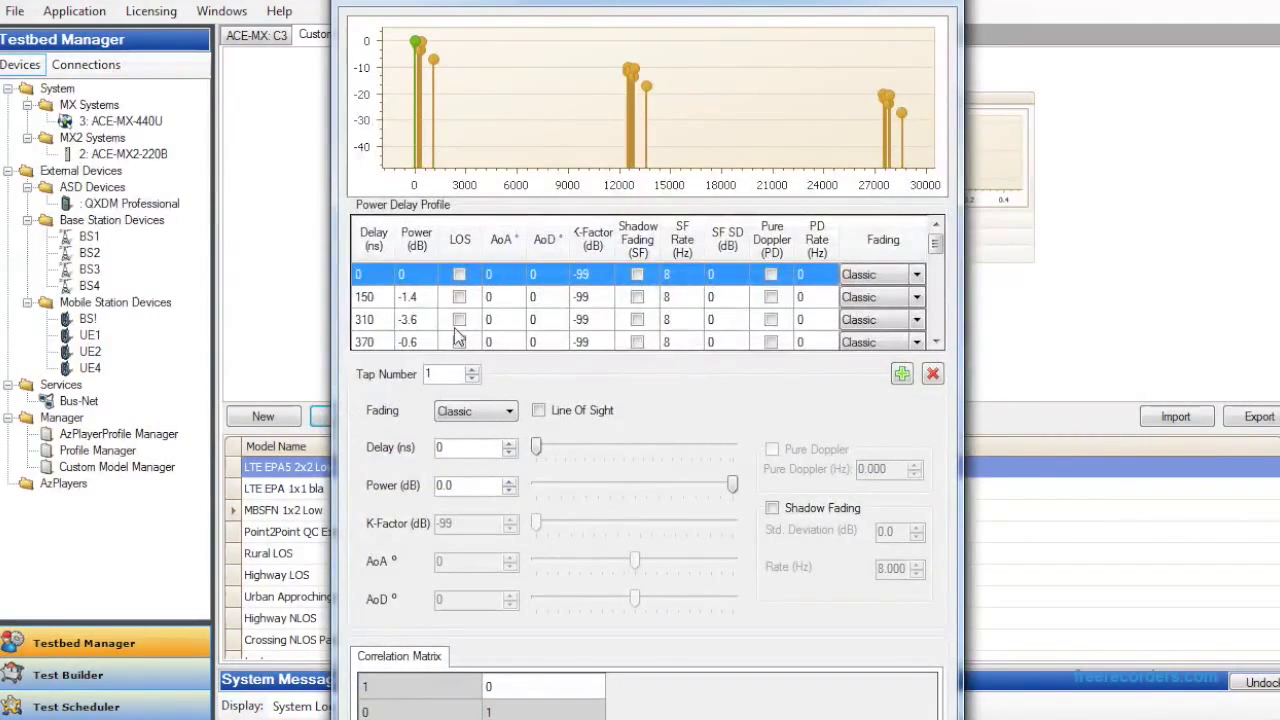
{"action": "left_click", "coordinate": [498, 320]}
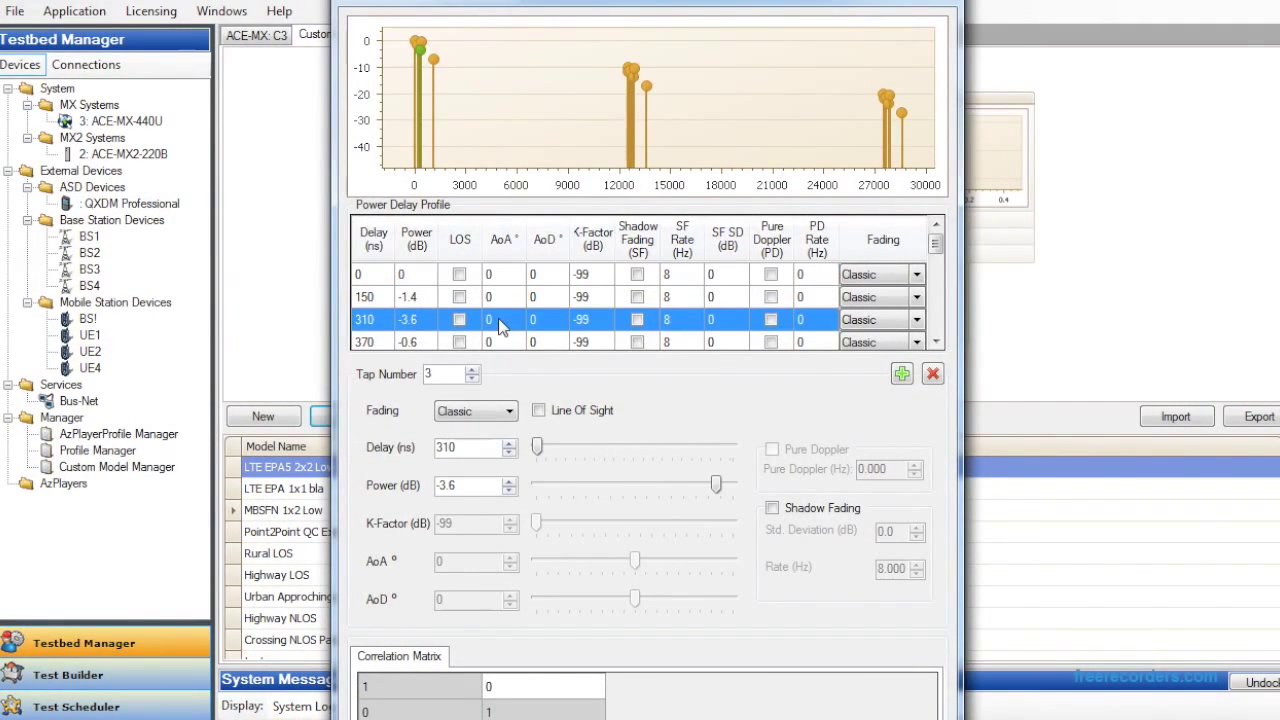
{"action": "left_click", "coordinate": [932, 375]}
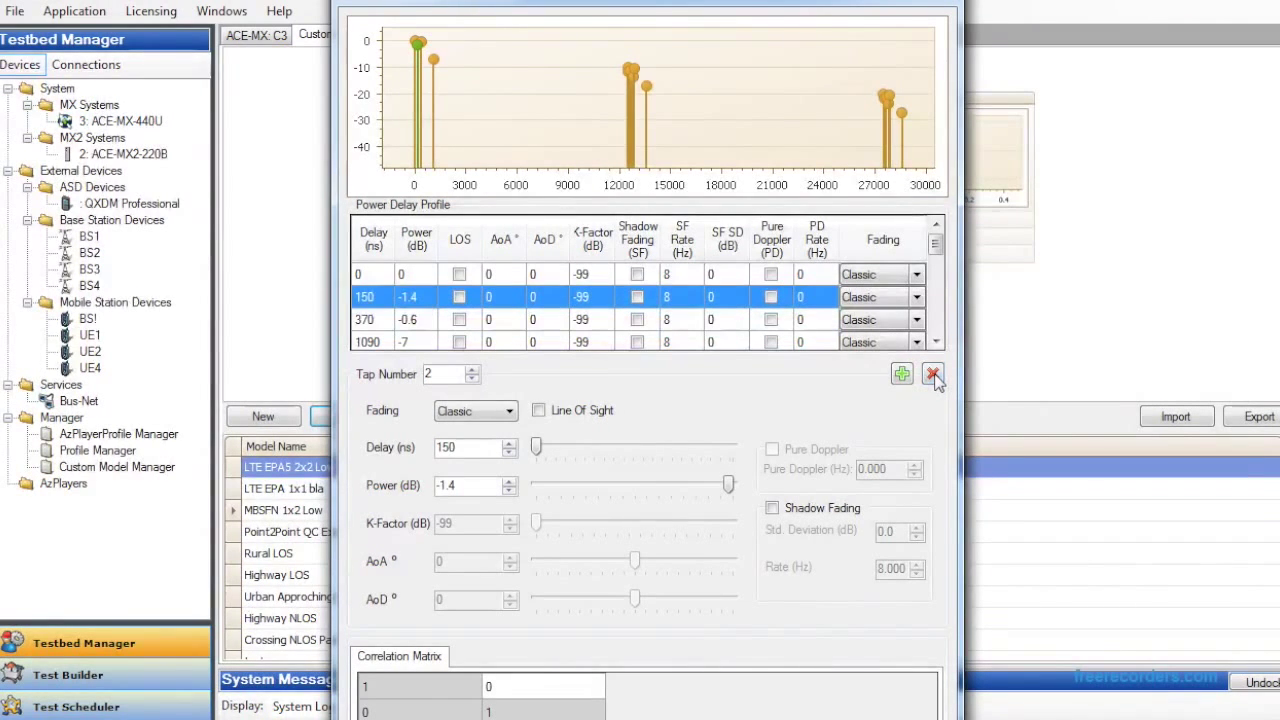
{"action": "left_click", "coordinate": [902, 375]}
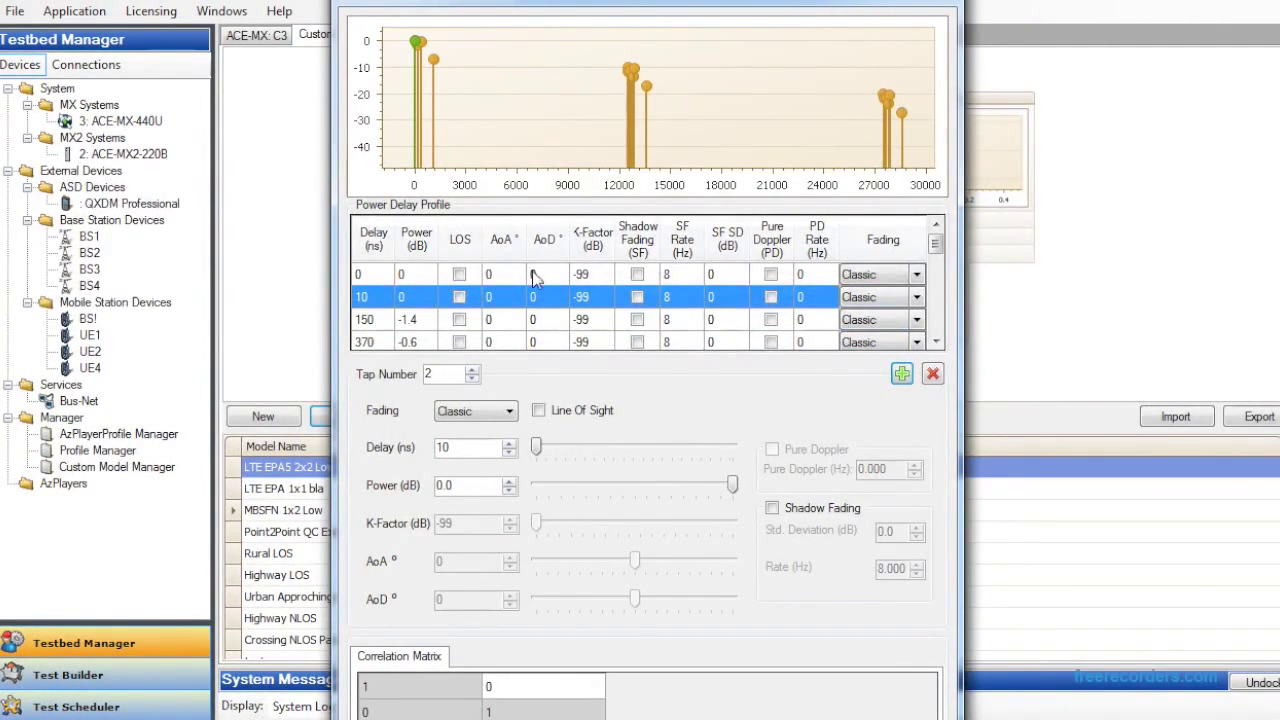
- Enable line of sight on the first tap with a K-Factor of 10 dB and check its static phase and amplitude tables
{"action": "left_click", "coordinate": [462, 274]}
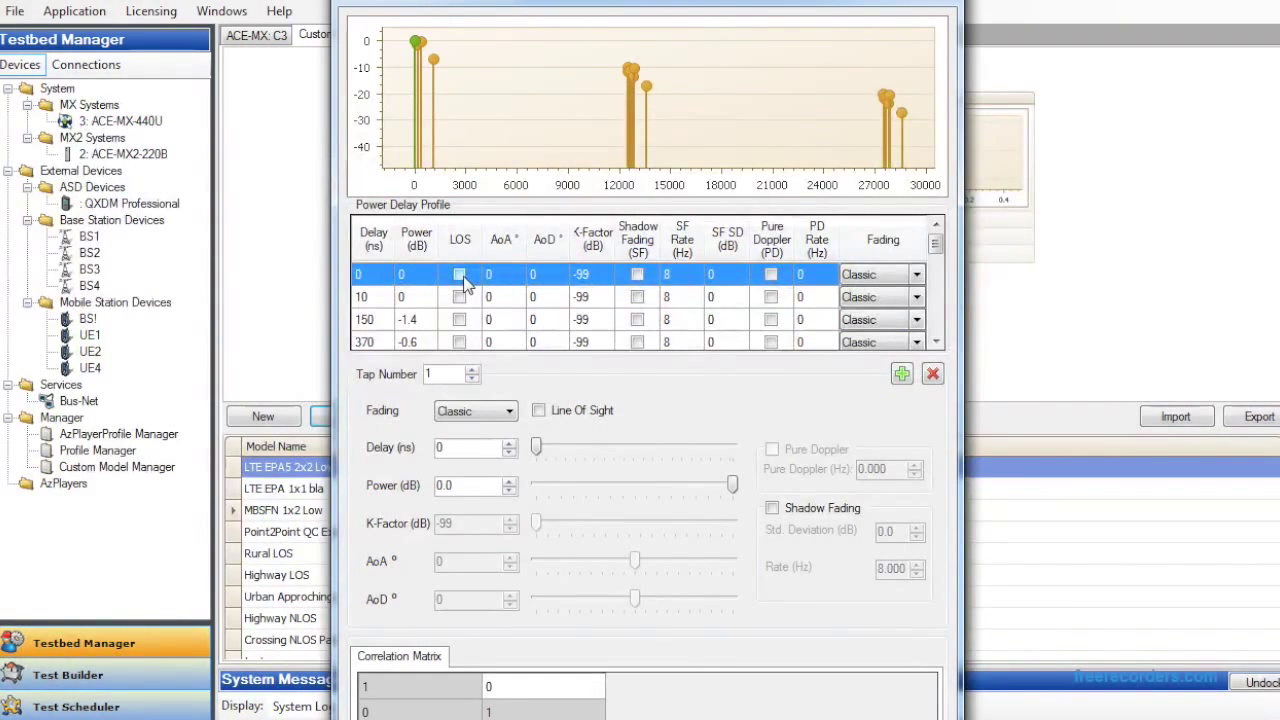
{"action": "left_click", "coordinate": [460, 275]}
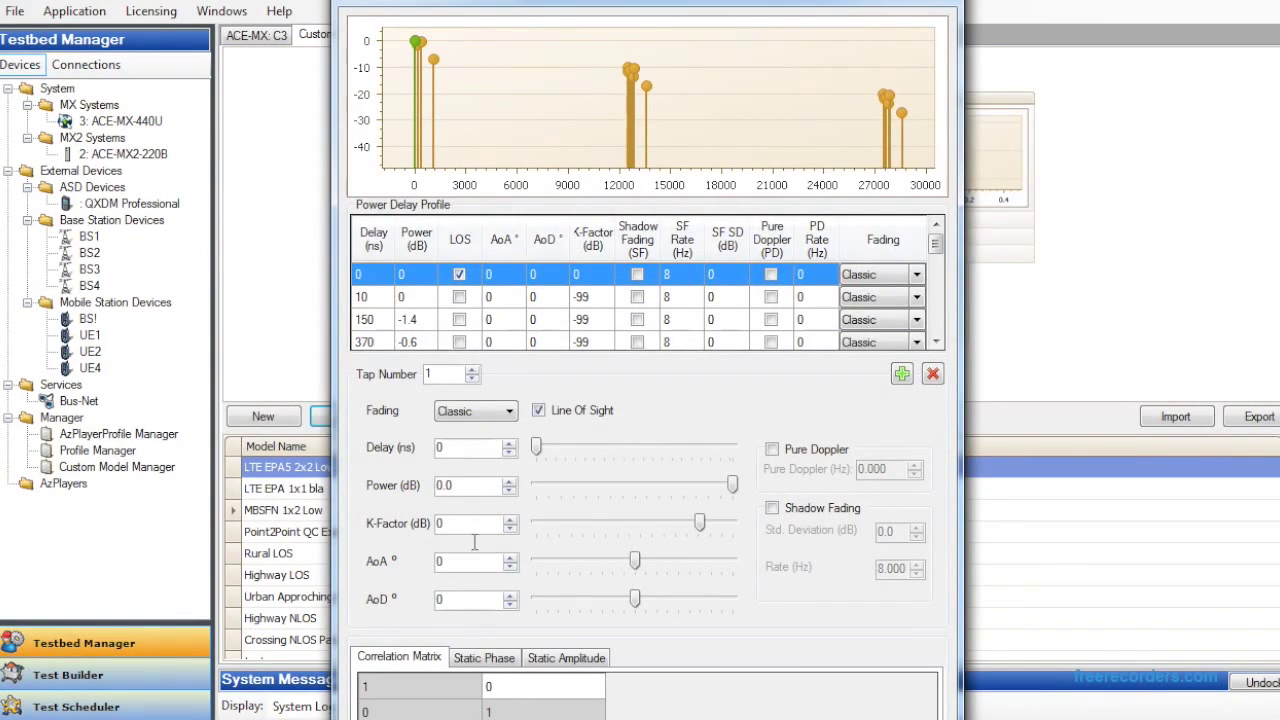
{"action": "double_click", "coordinate": [468, 523]}
{"action": "type", "text": "10"}
{"action": "left_click", "coordinate": [490, 662]}
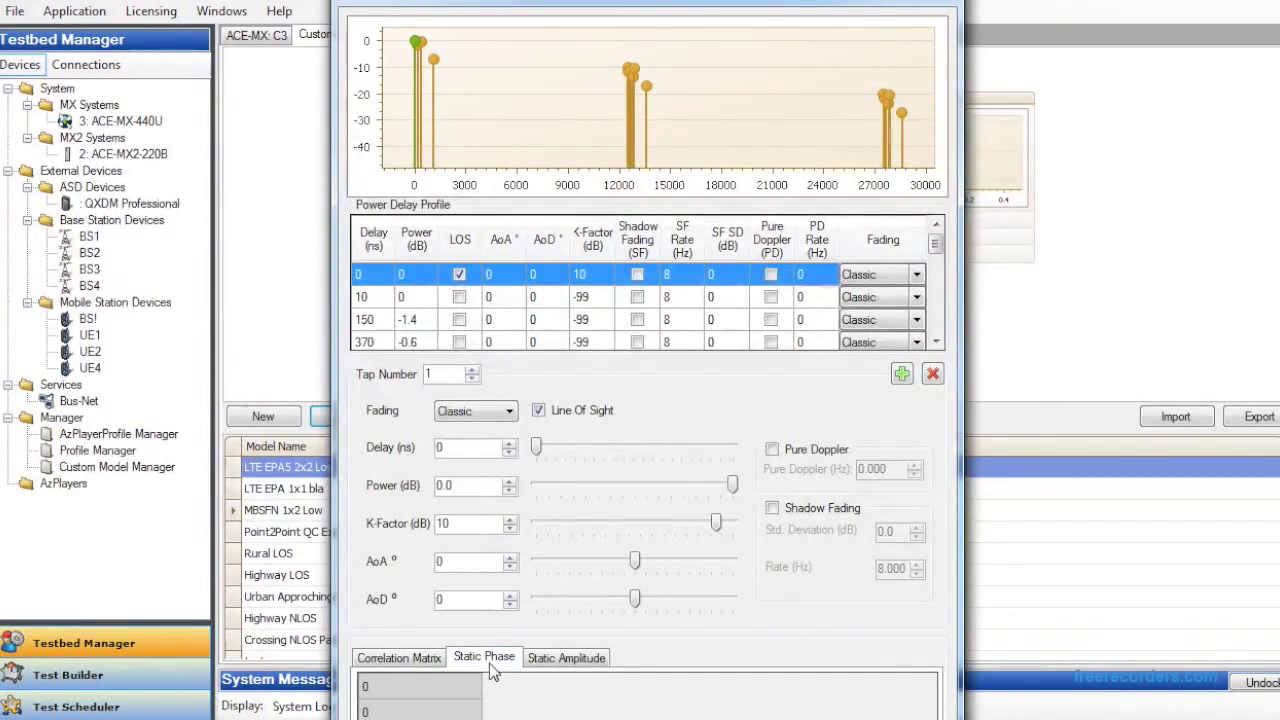
{"action": "left_click", "coordinate": [566, 660]}
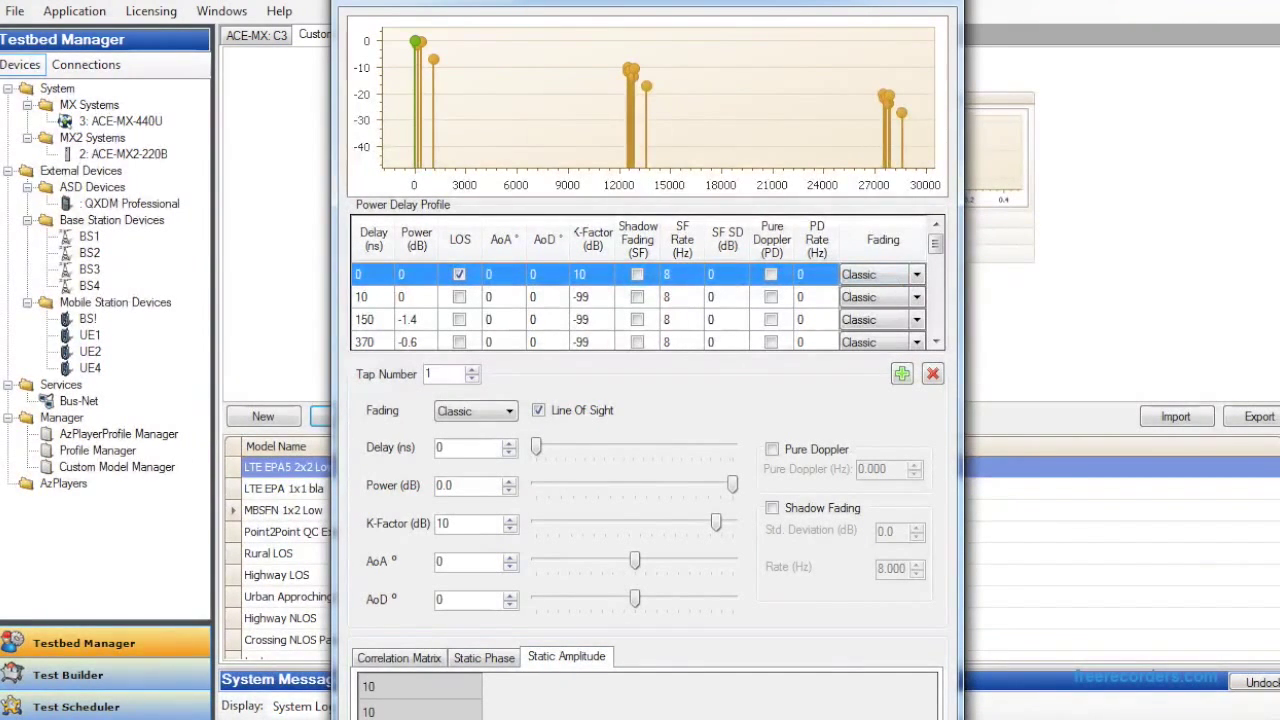
- Set the fading type of the first tap to Static
{"action": "mouse_move", "coordinate": [810, 3]}
{"action": "left_mouse_down"}
{"action": "mouse_move", "coordinate": [810, 95]}
{"action": "mouse_move", "coordinate": [818, 23]}
{"action": "left_mouse_up"}
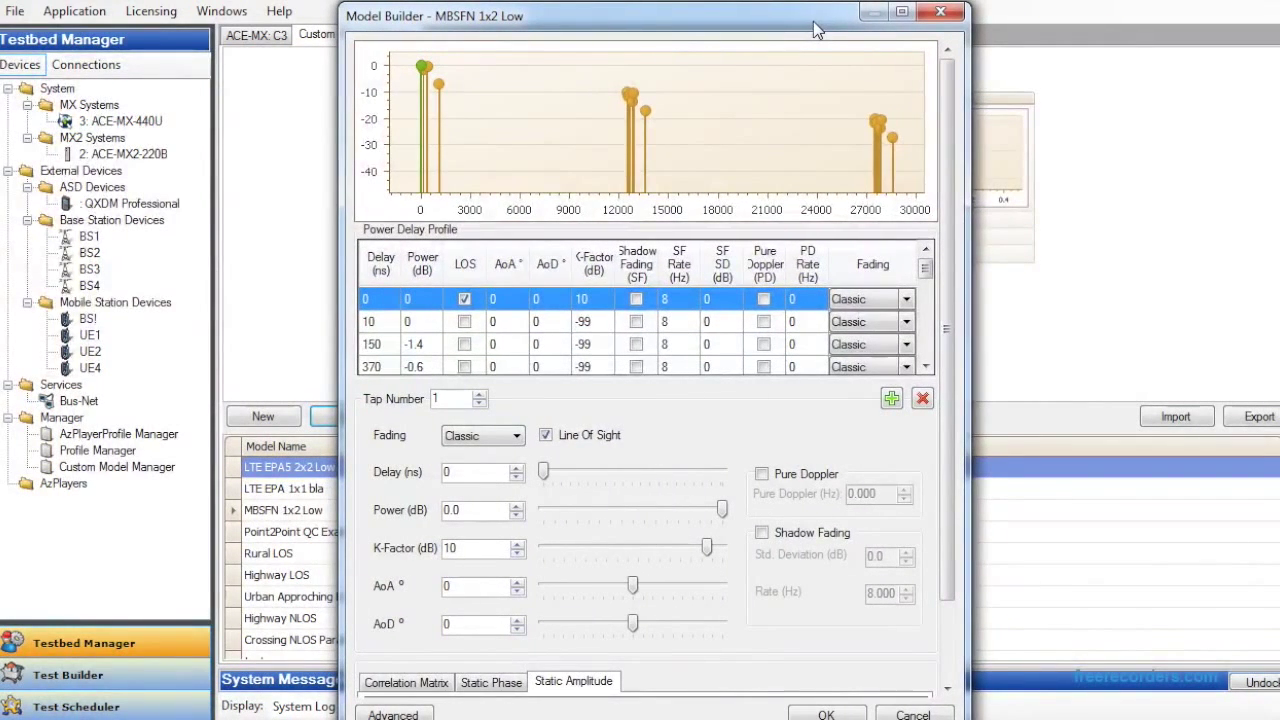
{"action": "left_click", "coordinate": [905, 303]}
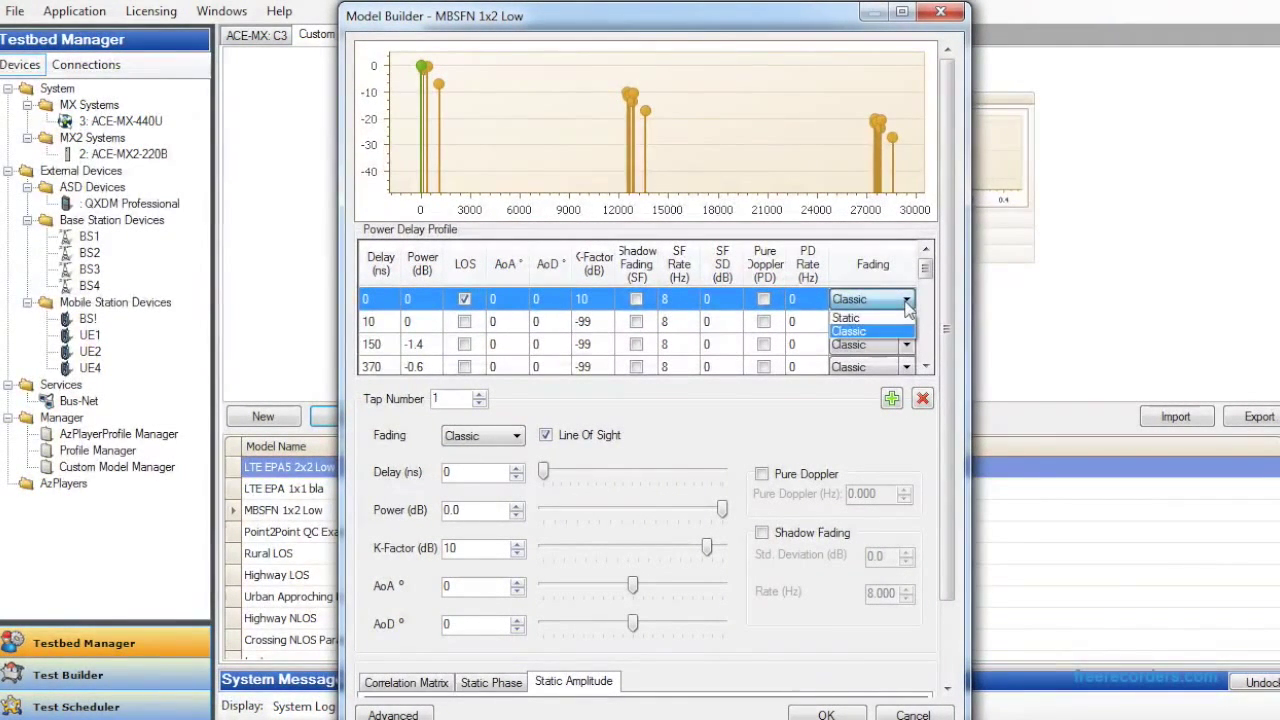
{"action": "left_click", "coordinate": [878, 318]}
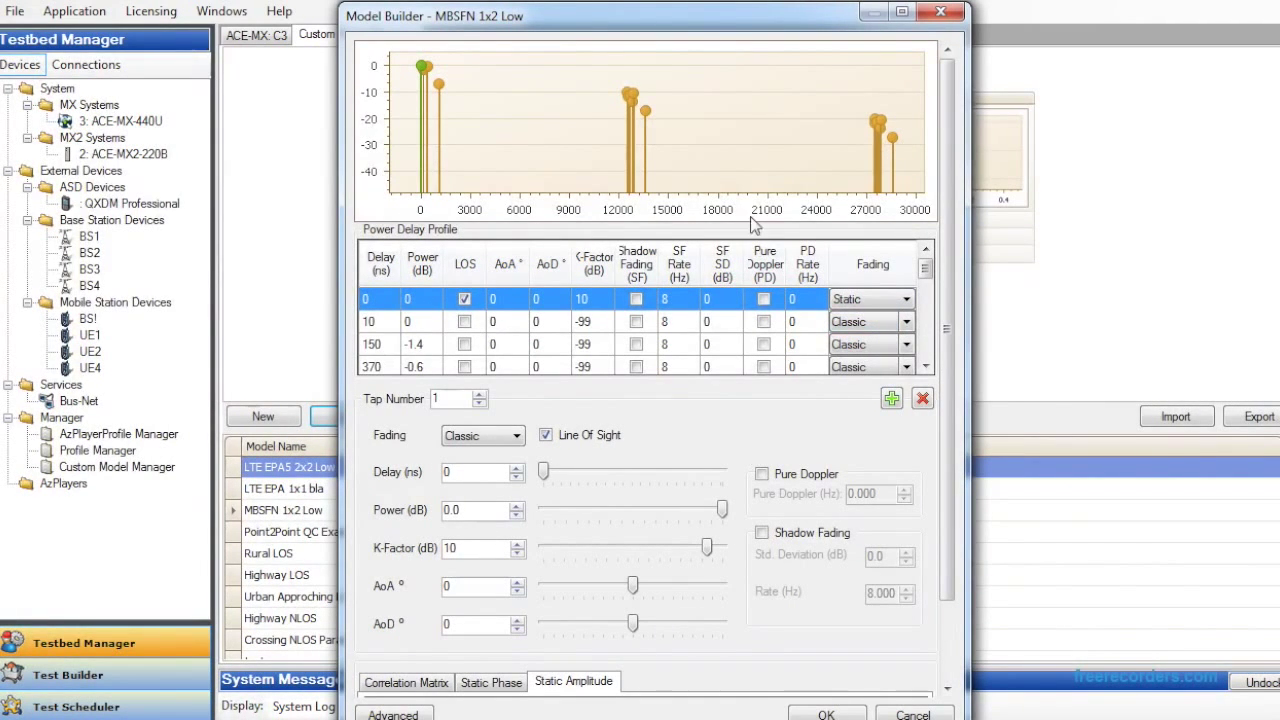
{"action": "left_click_drag", "start_coordinate": [741, 25], "coordinate": [741, 0]}
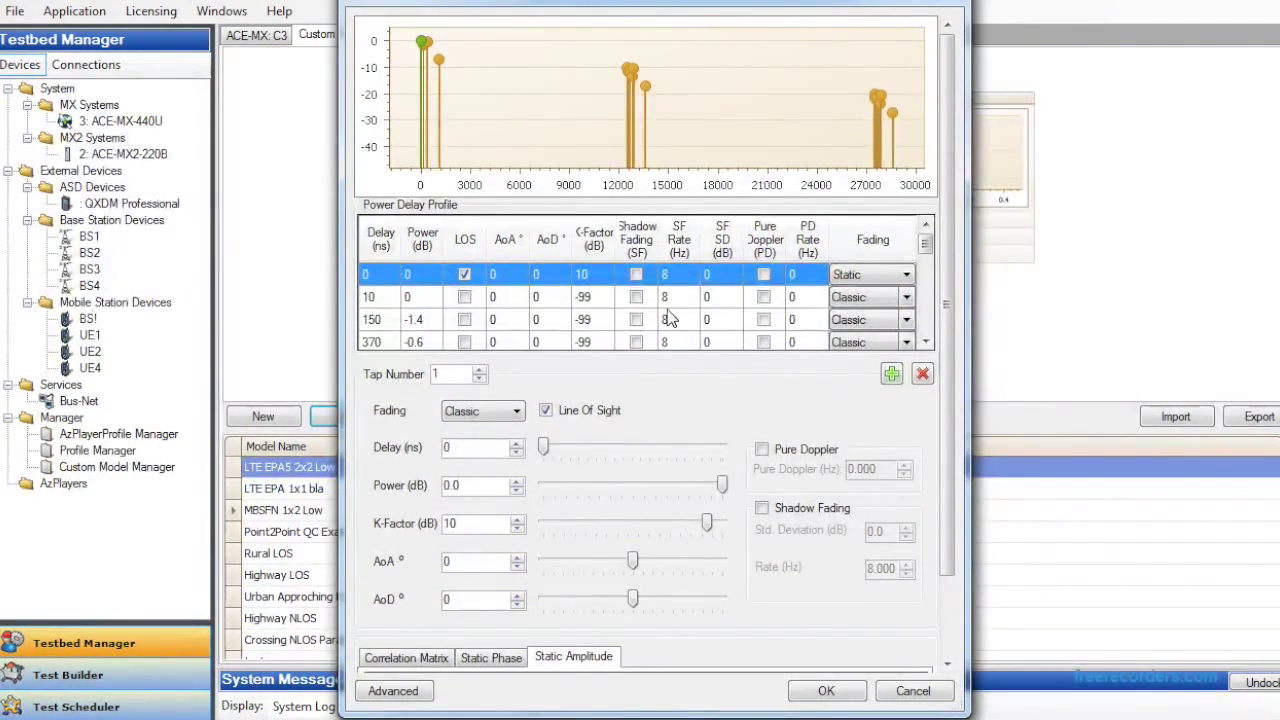
{"action": "key", "text": "Up"}
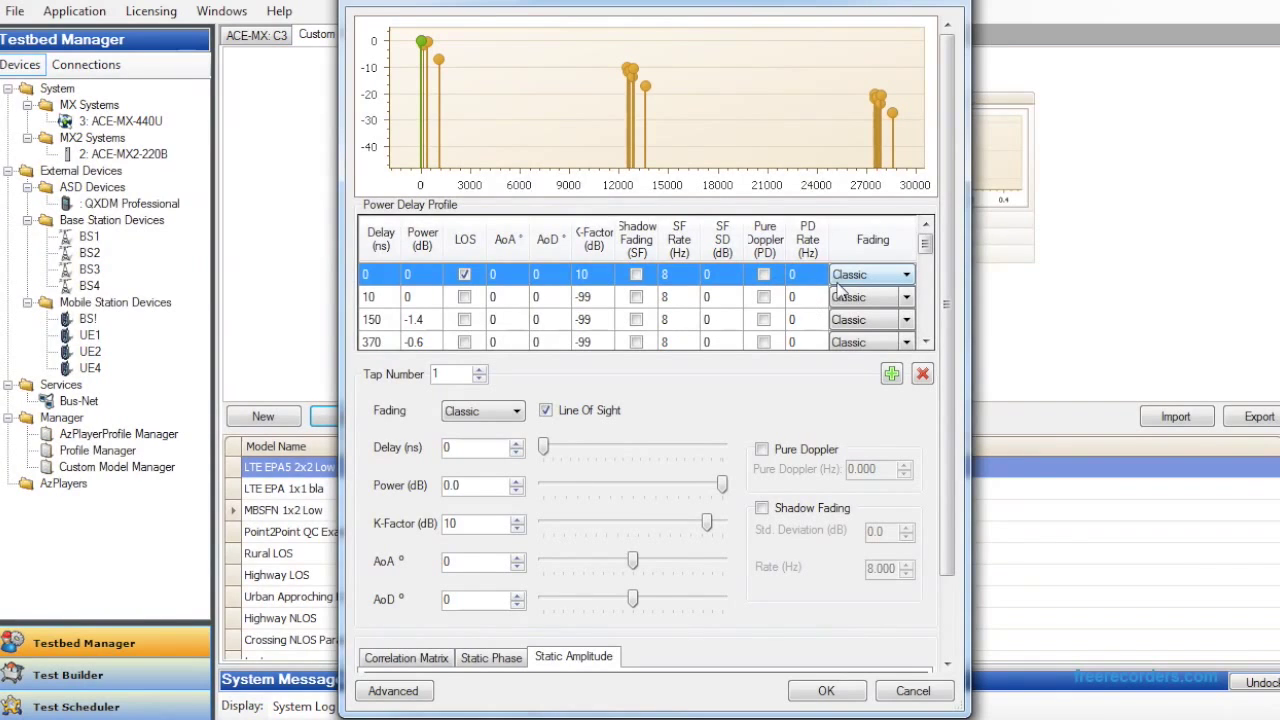
{"action": "key", "text": "Down"}
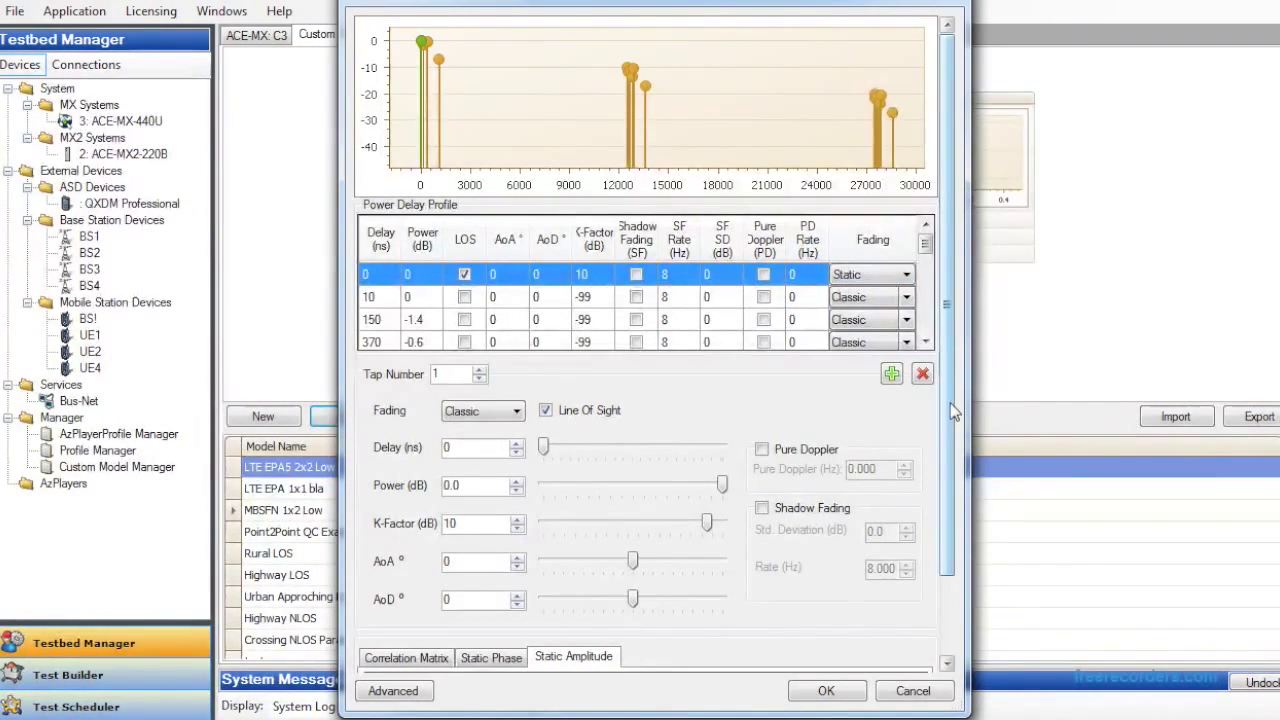
- Inspect the first tap's static phase table and enable Manual Static Amplitude
{"action": "left_click_drag", "start_coordinate": [948, 412], "coordinate": [948, 507]}
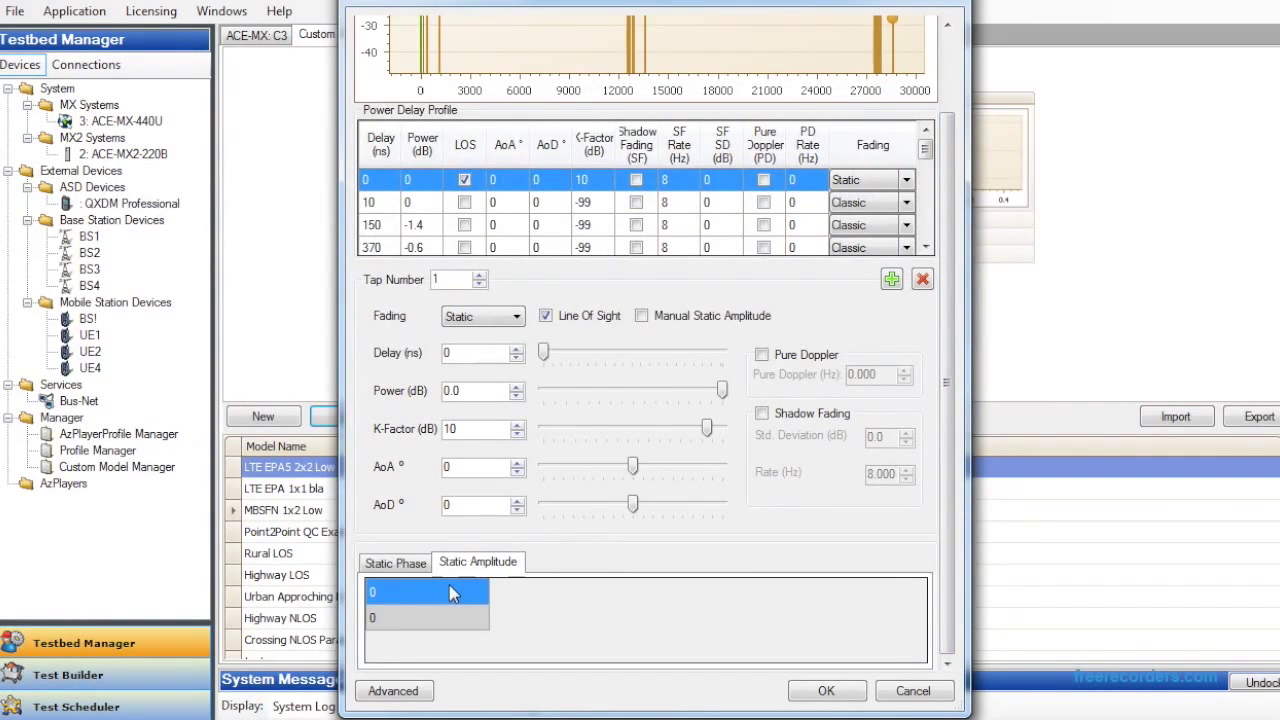
{"action": "left_click", "coordinate": [419, 568]}
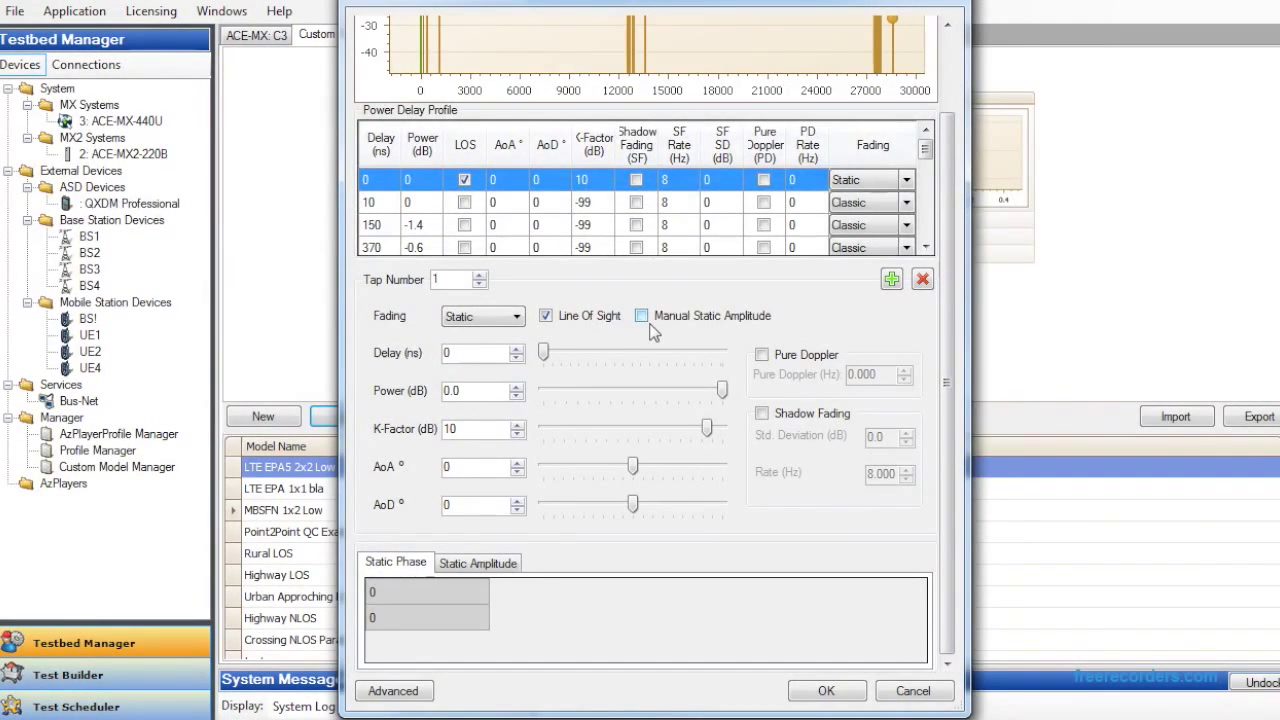
{"action": "left_click", "coordinate": [645, 318]}
{"action": "left_click", "coordinate": [419, 597]}
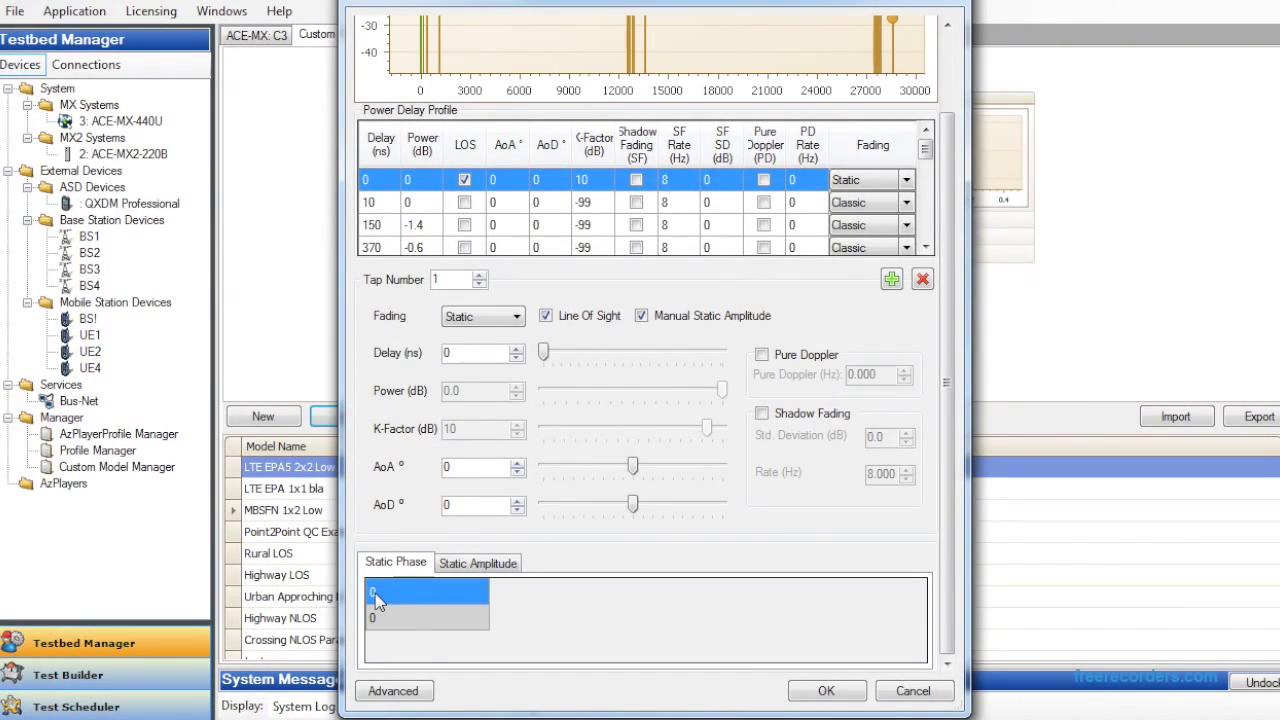
- Turn off line of sight for the first tap, enter 2 as its first static phase value and inspect the static amplitude table
{"action": "left_click", "coordinate": [546, 317]}
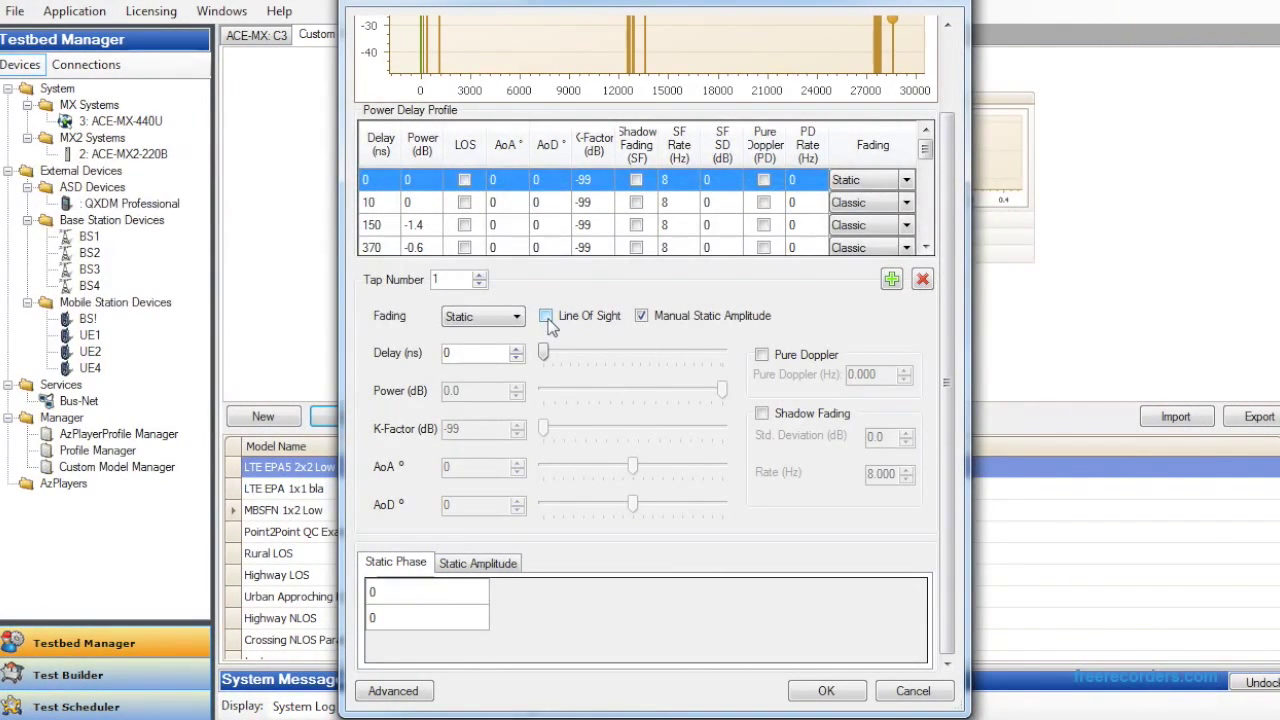
{"action": "left_click", "coordinate": [411, 605]}
{"action": "type", "text": "2"}
{"action": "left_click", "coordinate": [478, 563]}
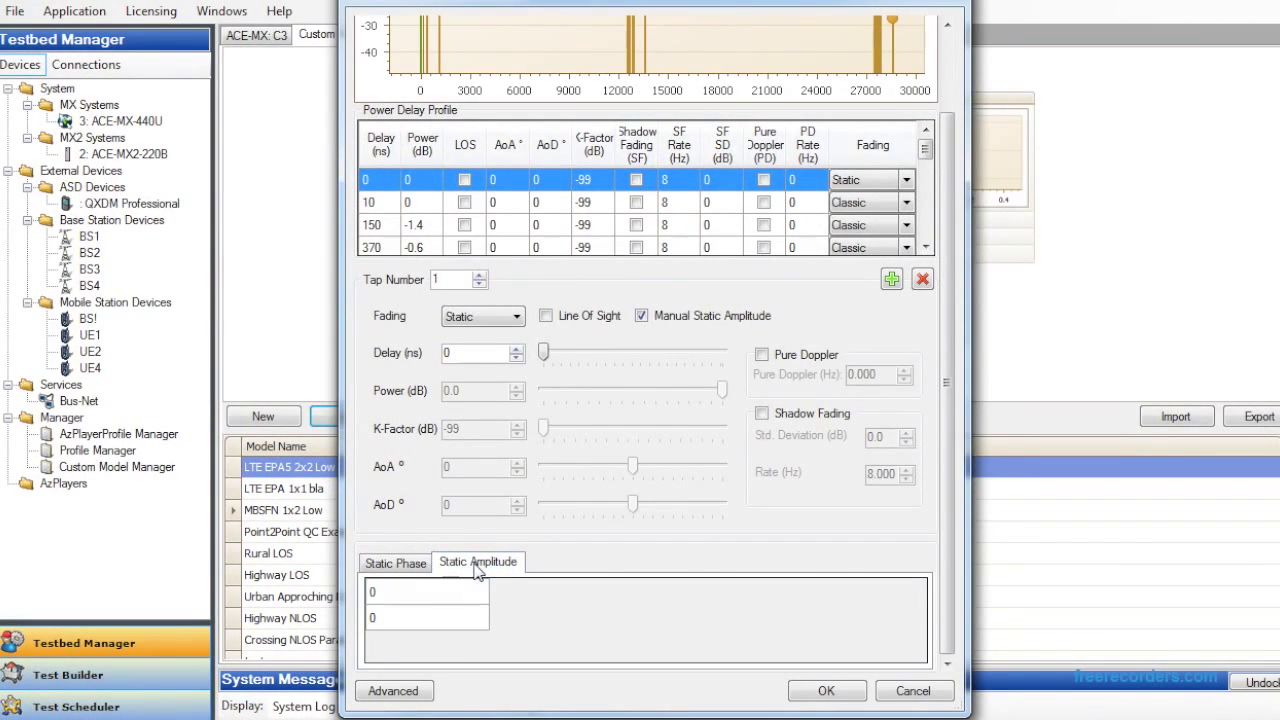
{"action": "left_click", "coordinate": [449, 593]}
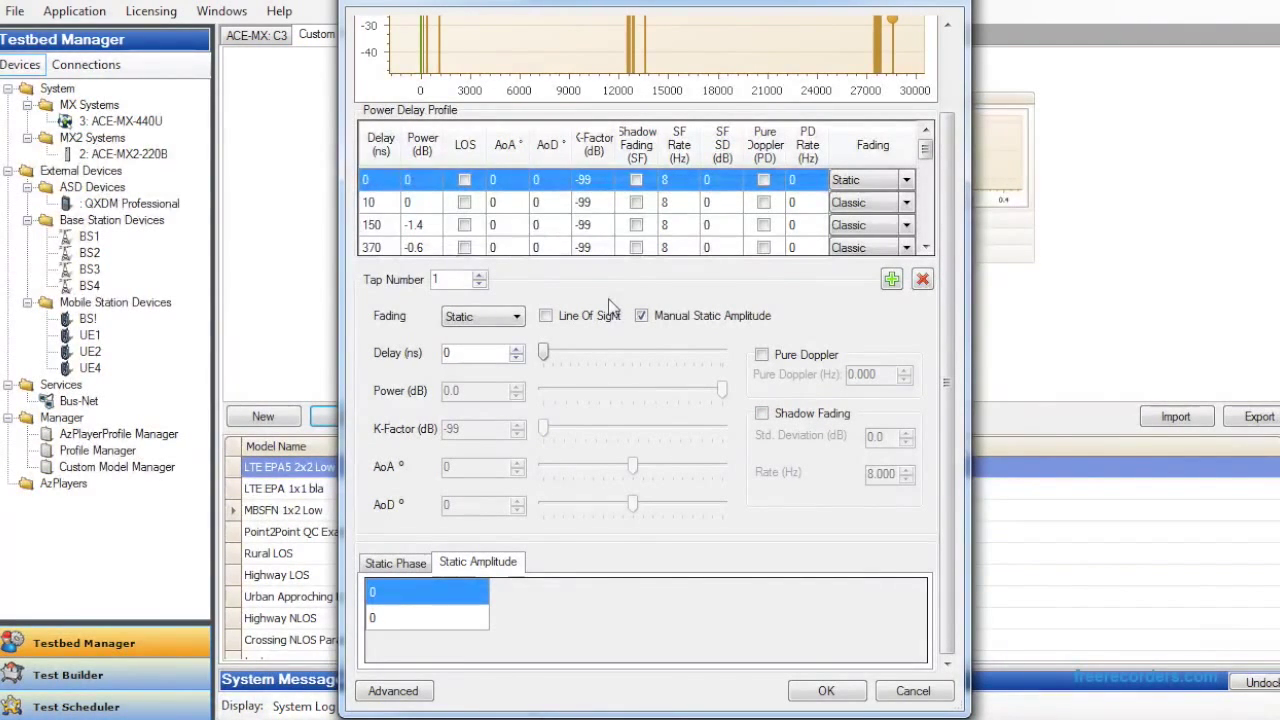
- Set the first tap to Classic fading with line of sight enabled and accept the model edits
{"action": "left_click", "coordinate": [906, 181]}
{"action": "left_click", "coordinate": [898, 212]}
{"action": "left_click", "coordinate": [465, 180]}
{"action": "left_click", "coordinate": [465, 180]}
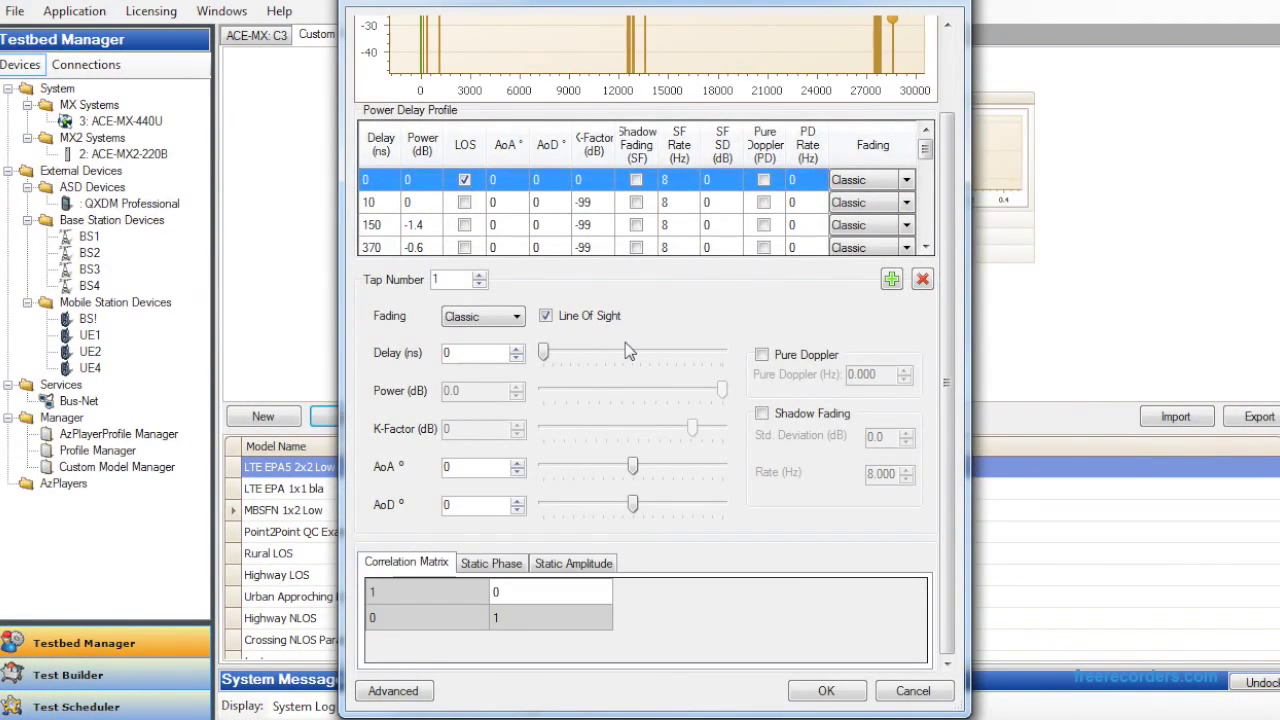
{"action": "left_click", "coordinate": [827, 690]}
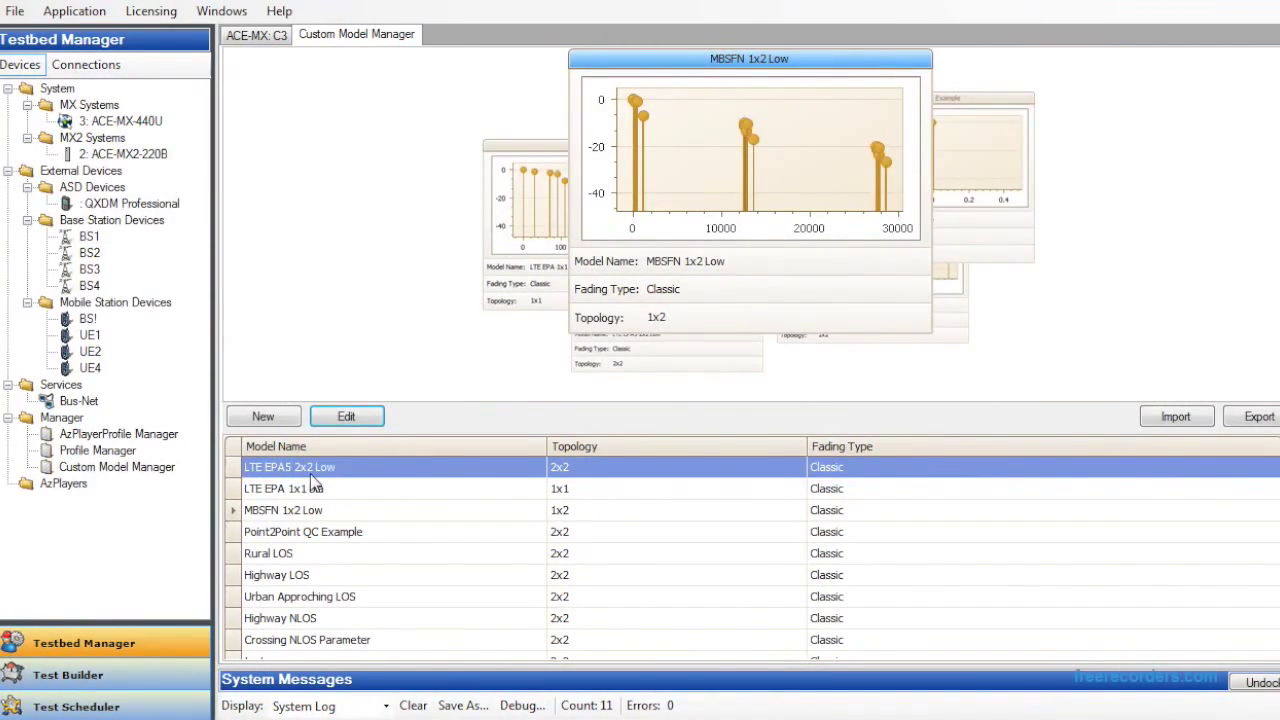
- Preview the LTE EPA5 2x2 Low model, then start a new custom model named "test video" with Classic fading
{"action": "left_click", "coordinate": [358, 425]}
{"action": "left_click", "coordinate": [350, 470]}
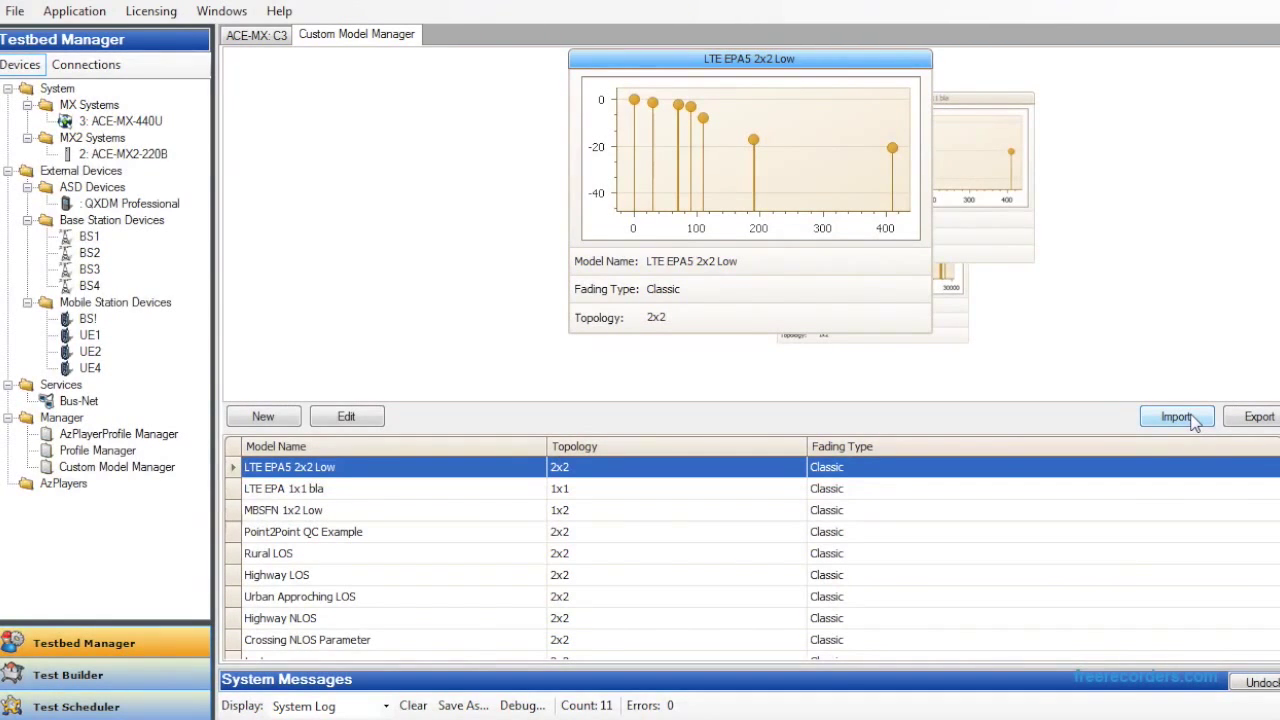
{"action": "left_click", "coordinate": [270, 419]}
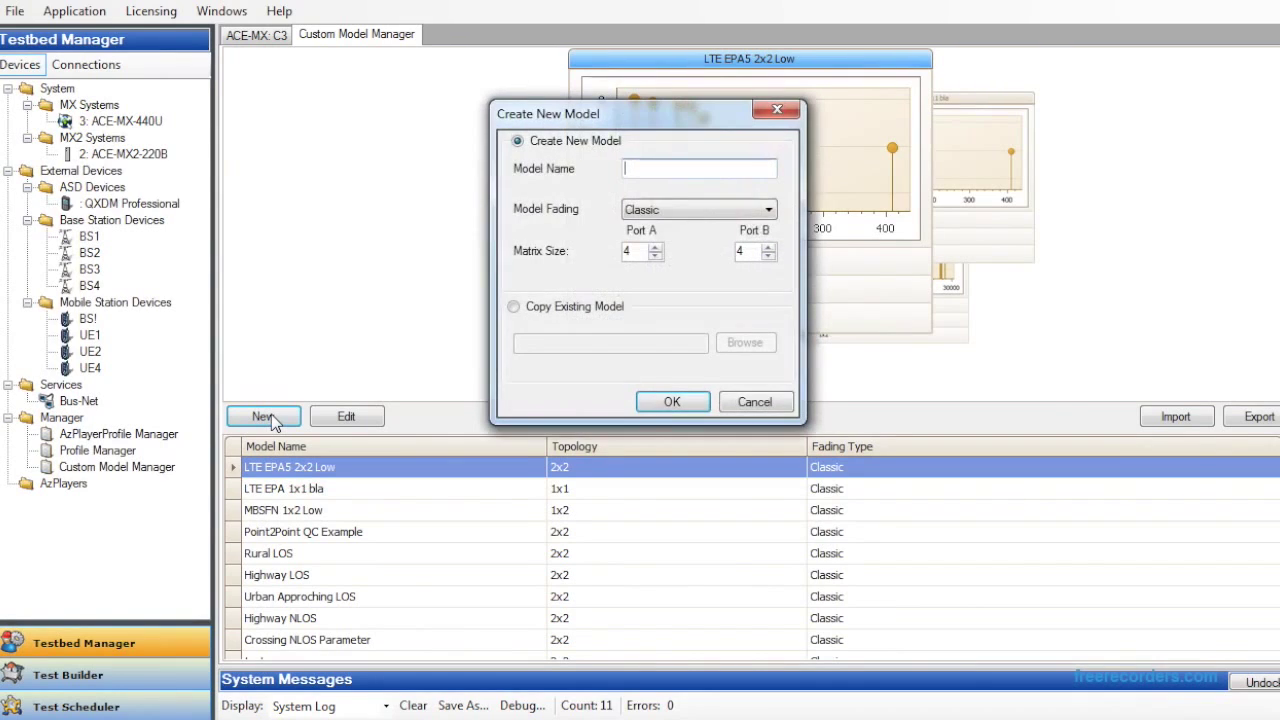
{"action": "left_click", "coordinate": [660, 168]}
{"action": "type", "text": "test video"}
{"action": "left_click", "coordinate": [668, 208]}
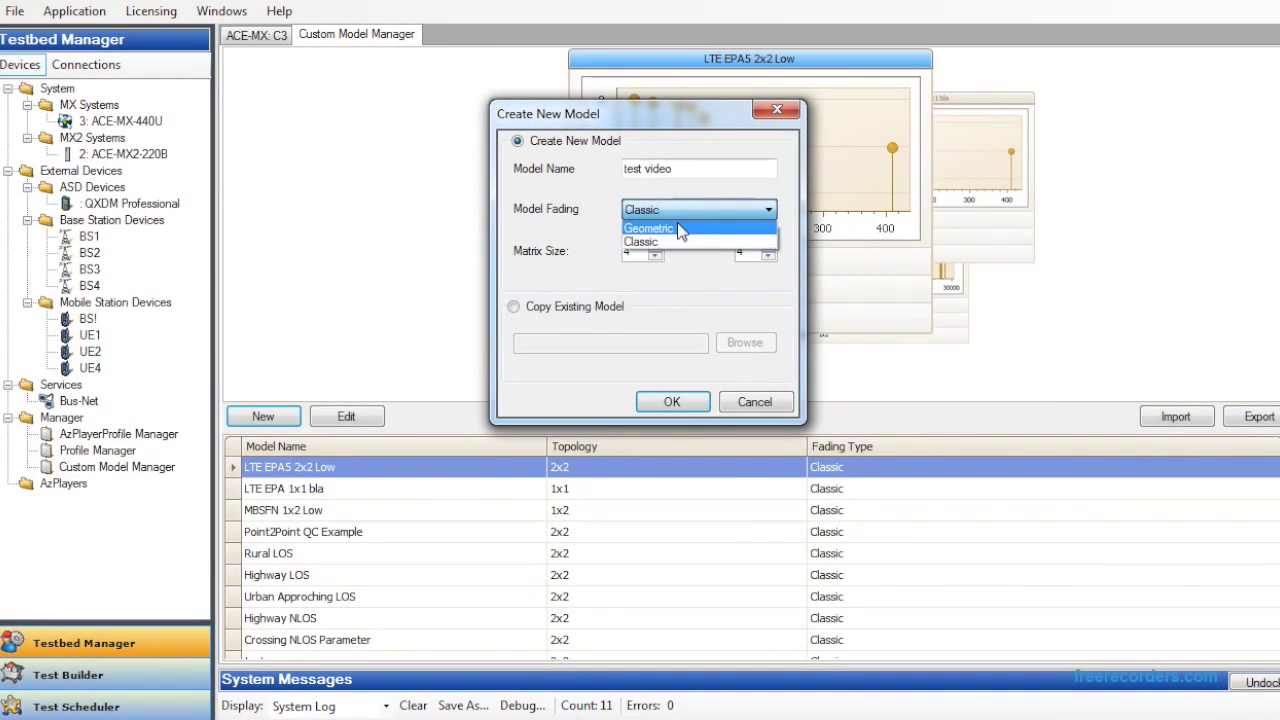
{"action": "left_click", "coordinate": [673, 243]}
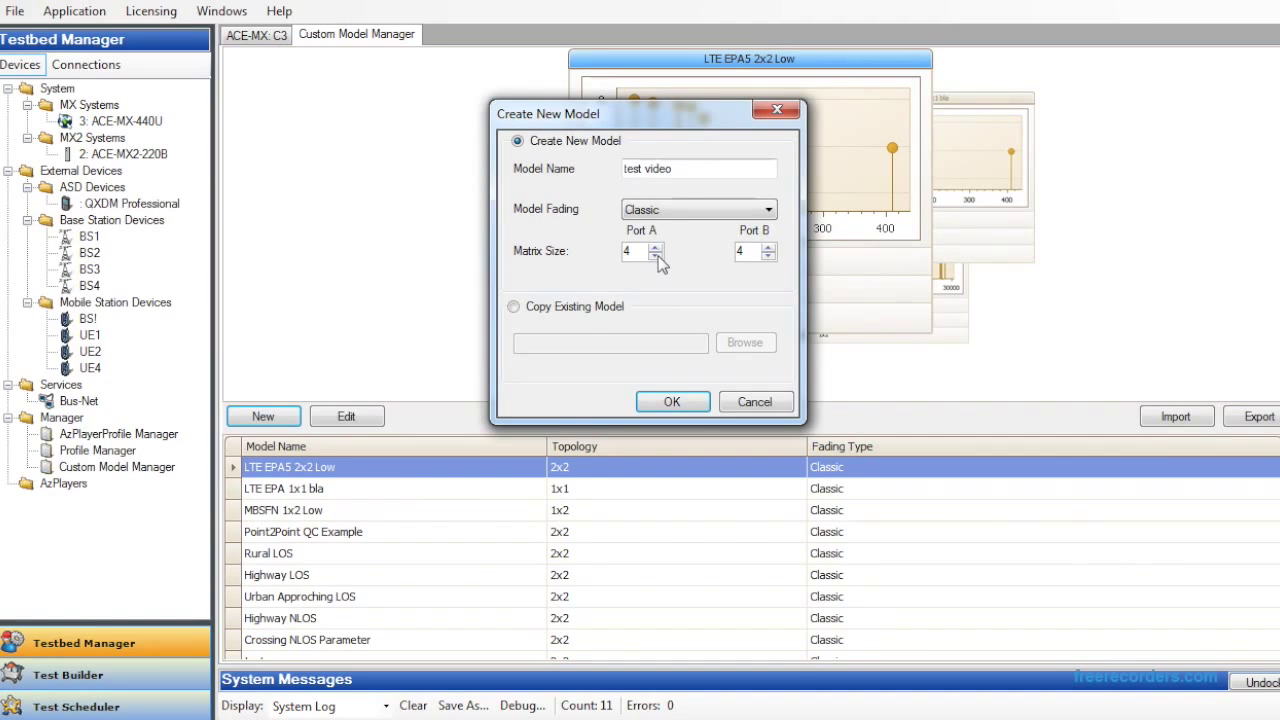
- Set the new model's matrix size to 2 for both Port A and Port B and create it as a new model
{"action": "double_click", "coordinate": [656, 256]}
{"action": "left_click", "coordinate": [768, 256]}
{"action": "left_click", "coordinate": [768, 256]}
{"action": "left_click", "coordinate": [619, 313]}
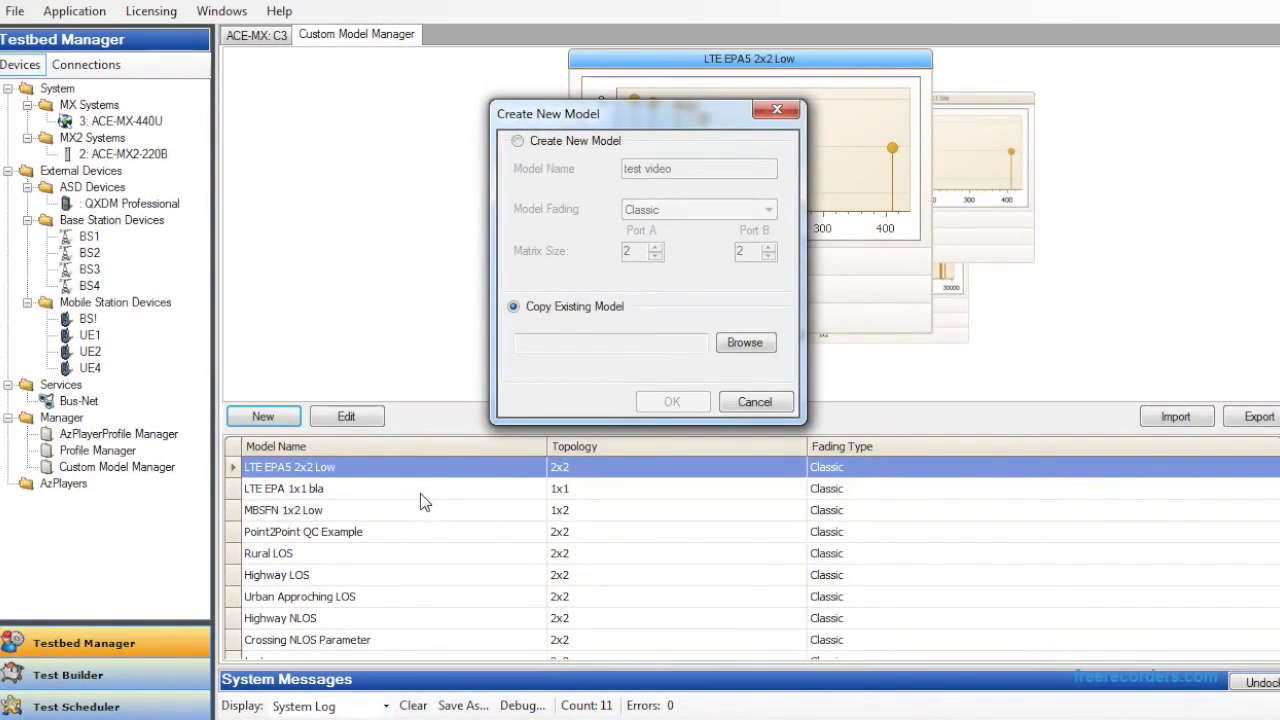
{"action": "left_click", "coordinate": [517, 141]}
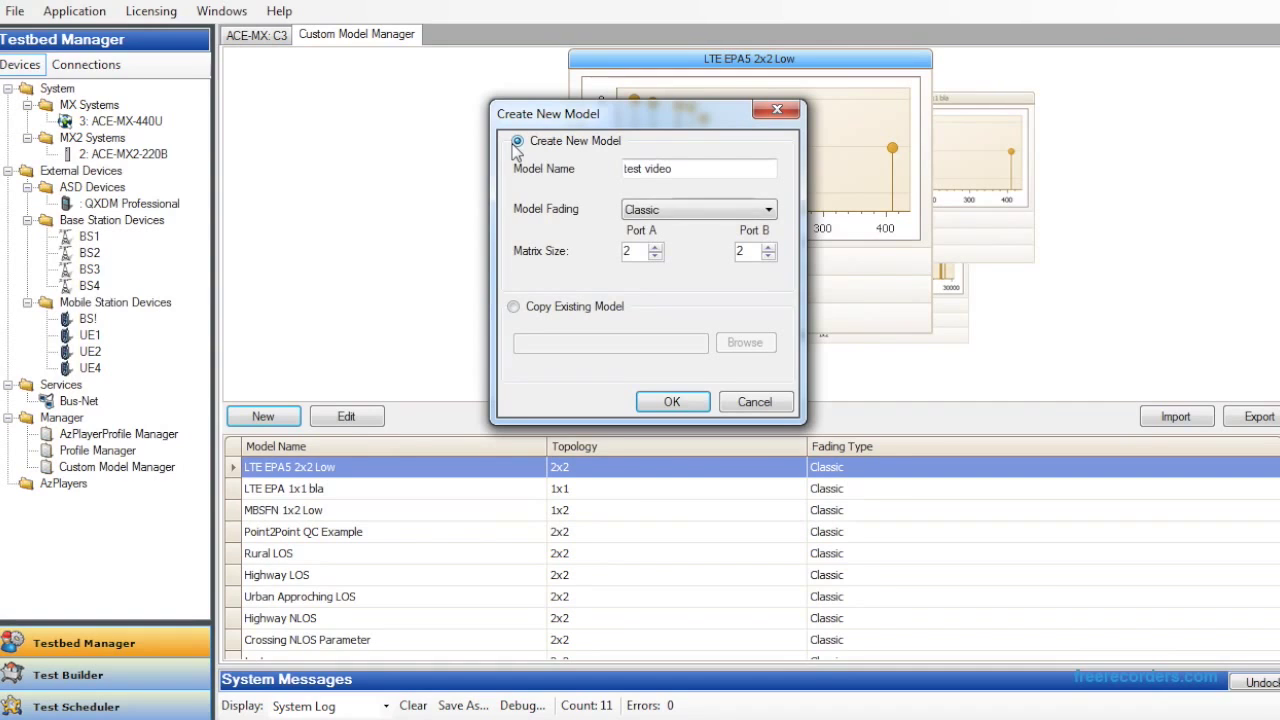
{"action": "left_click", "coordinate": [668, 401]}
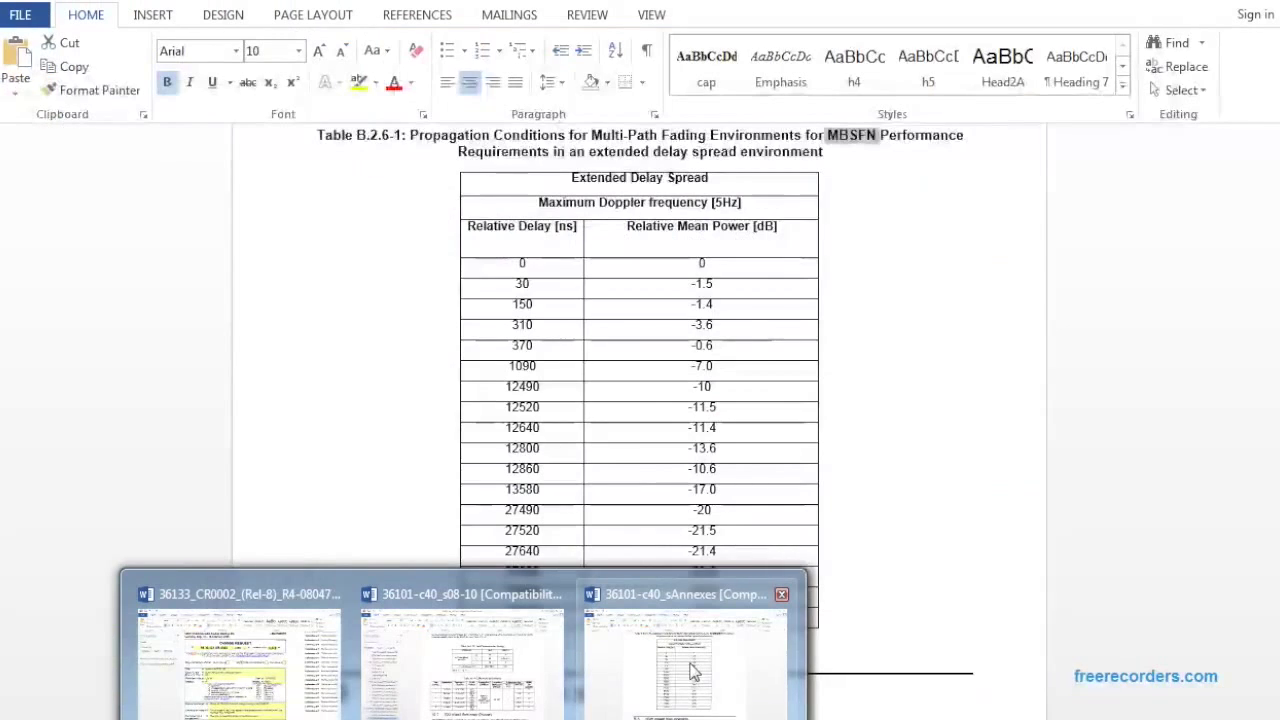
- Switch to the 36101-c40_sAnnexes document in Word and examine the MBSFN delay and power values in Table B.2.6-1
{"action": "left_click", "coordinate": [695, 672]}
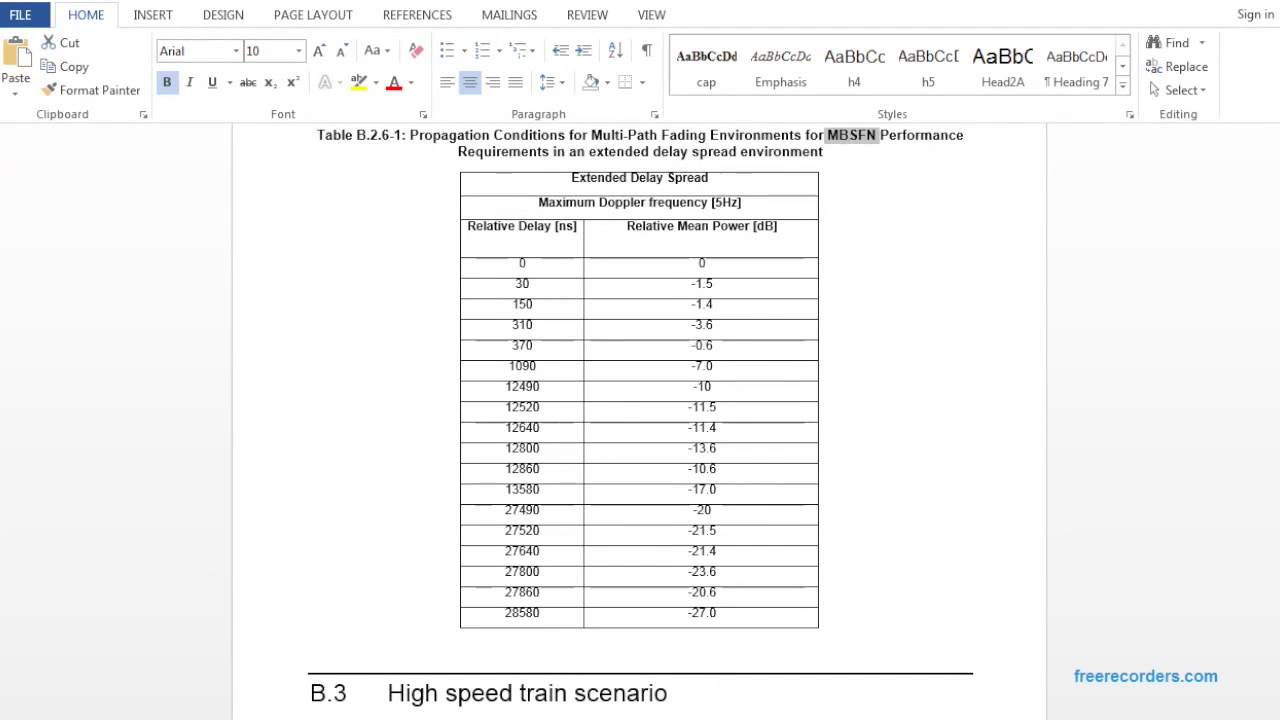
{"action": "left_click_drag", "start_coordinate": [697, 0], "coordinate": [690, 0]}
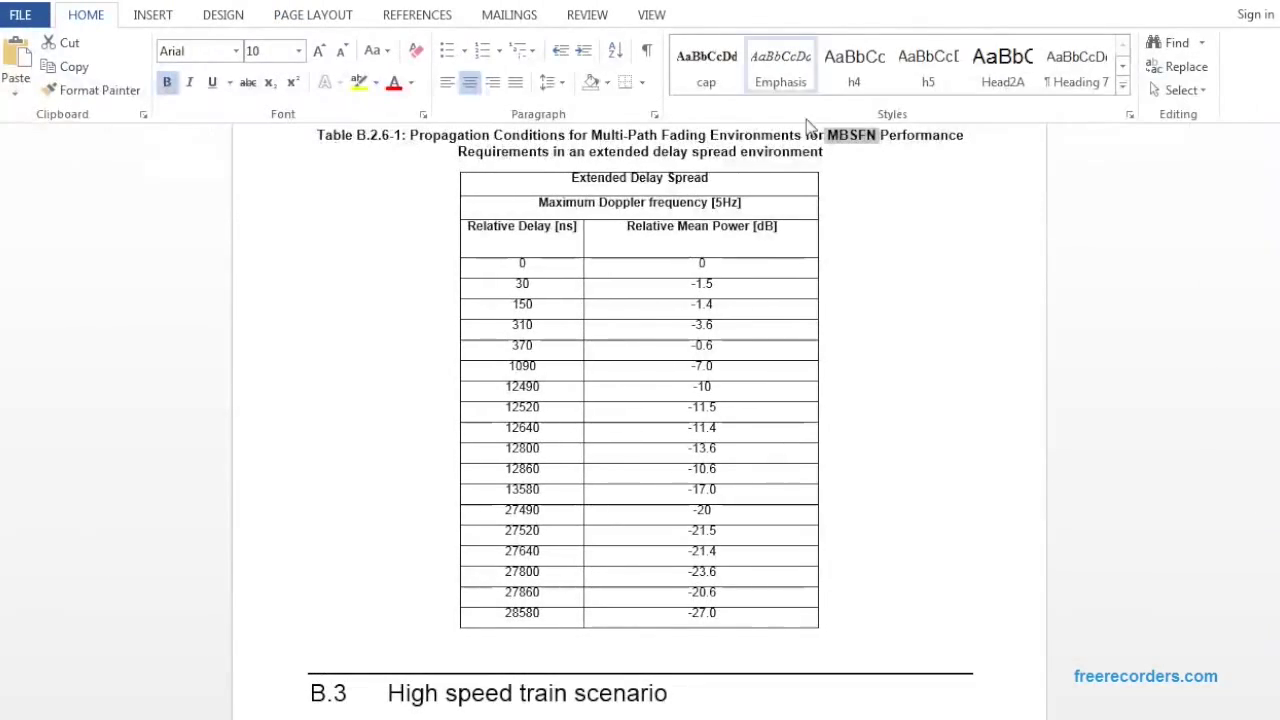
{"action": "left_click", "coordinate": [875, 142]}
{"action": "left_click_drag", "start_coordinate": [881, 147], "coordinate": [837, 150]}
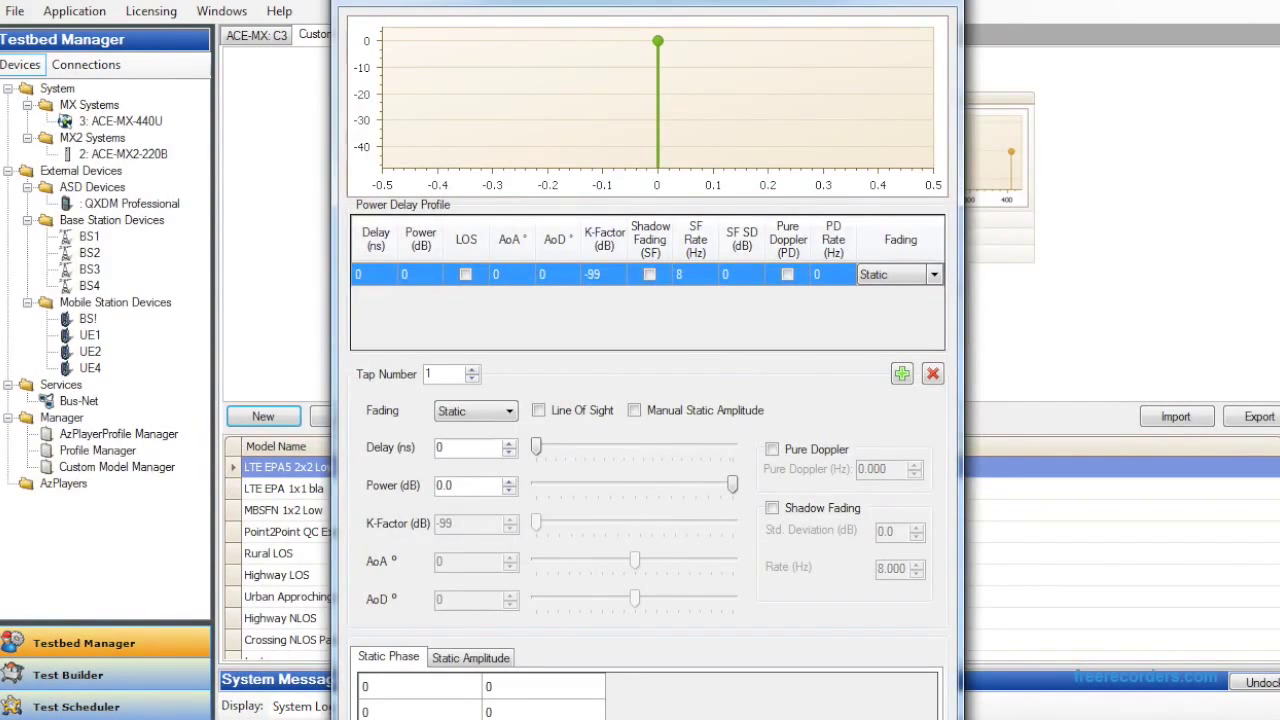
{"action": "left_click", "coordinate": [690, 645]}
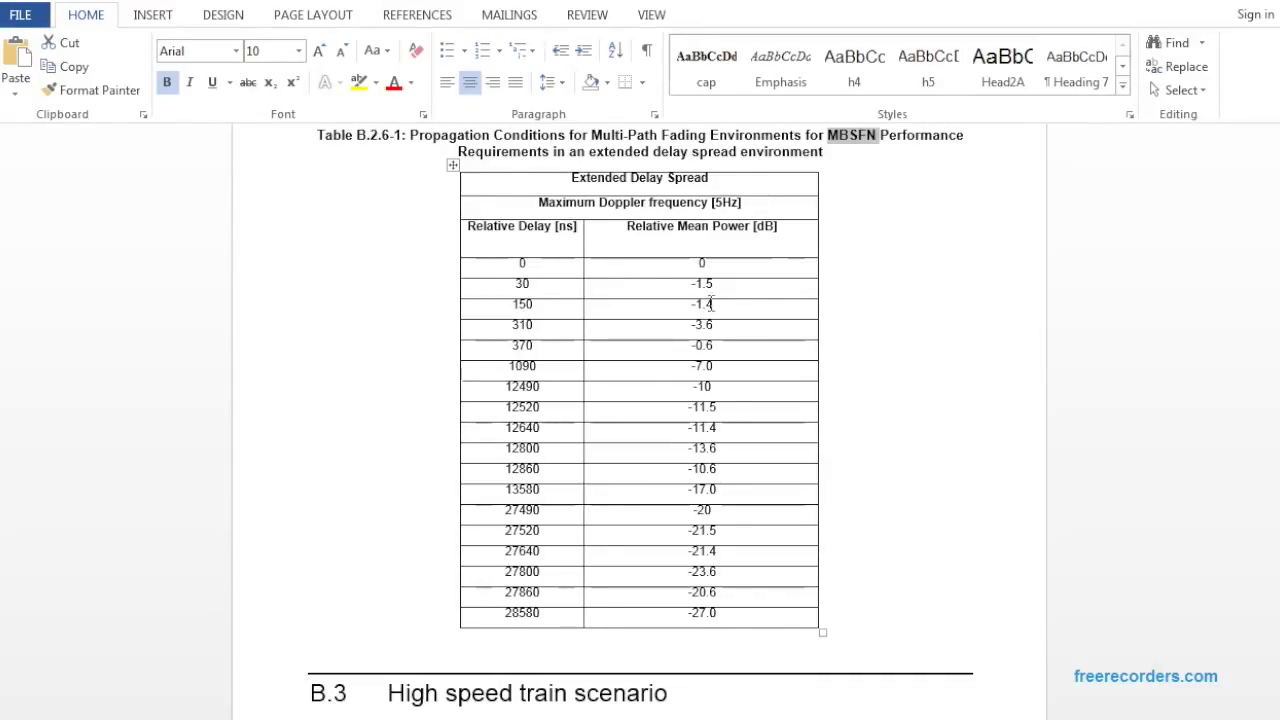
- Switch back to the channel model editor, add a second tap, and set the first tap's fading to Classic
{"action": "key", "text": "alt+Tab"}
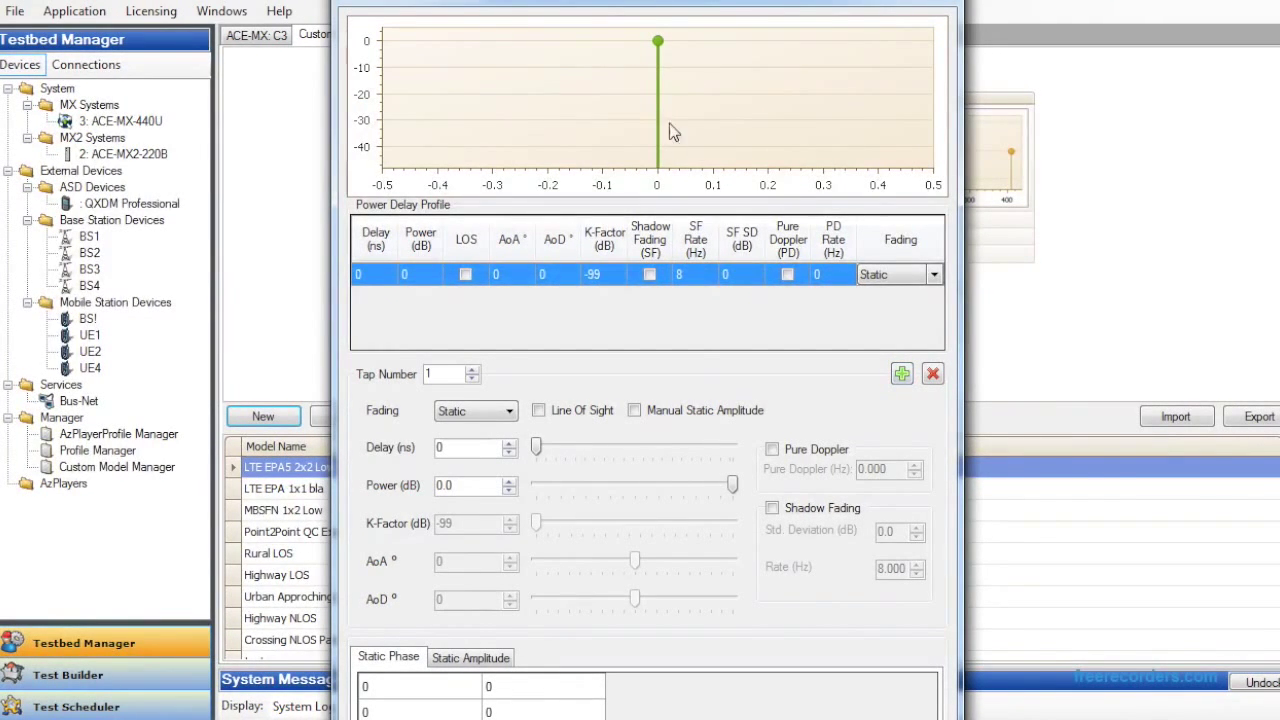
{"action": "left_click", "coordinate": [902, 375]}
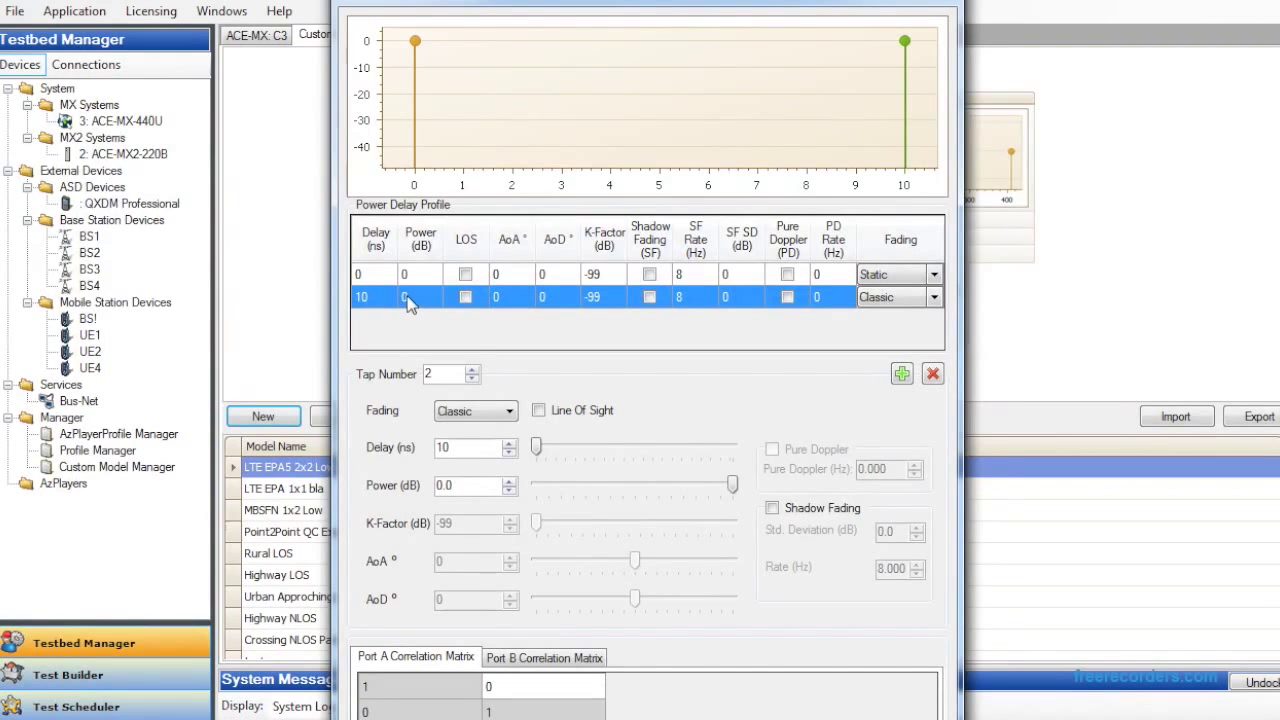
{"action": "left_click", "coordinate": [904, 280]}
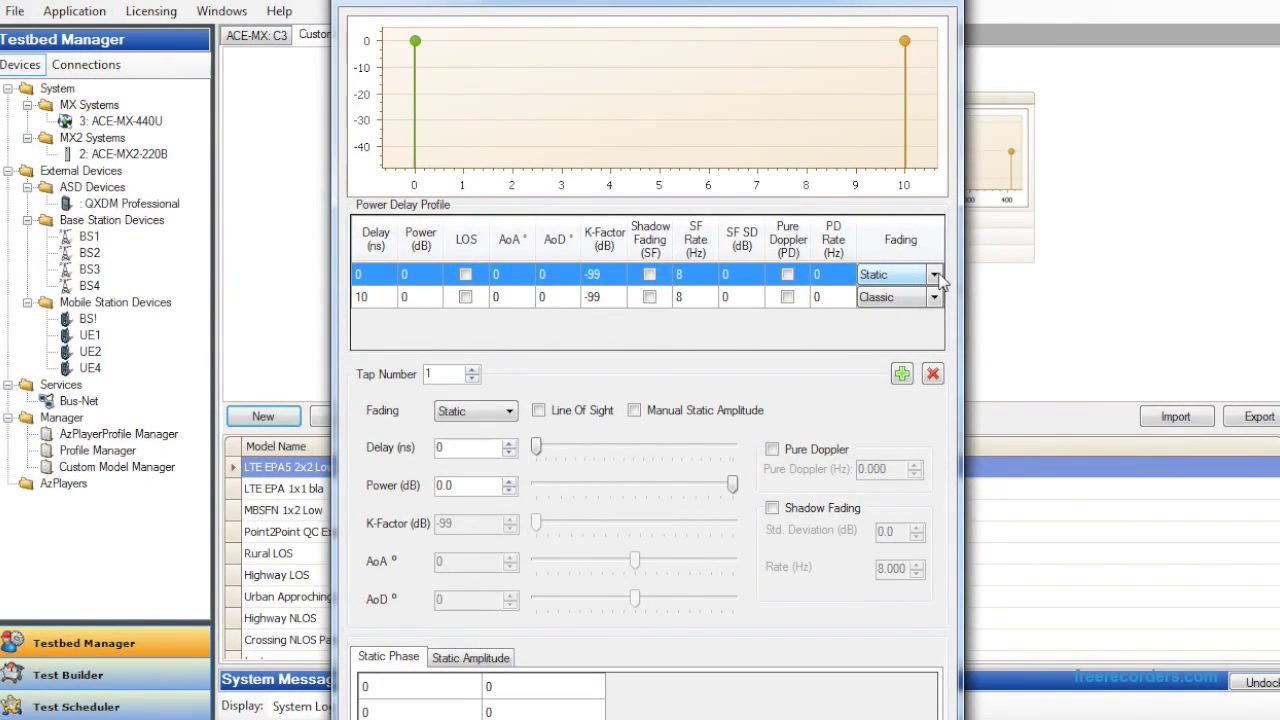
{"action": "left_click", "coordinate": [938, 279]}
{"action": "left_click", "coordinate": [915, 302]}
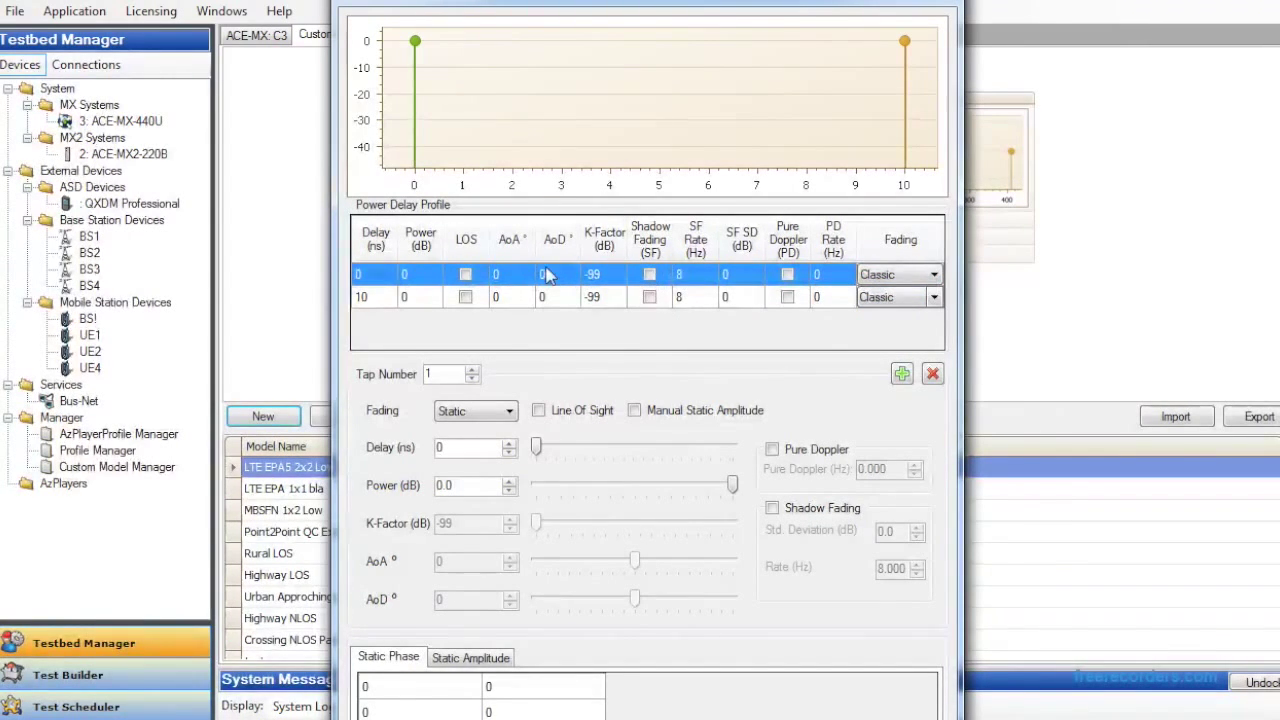
- Enable line of sight on the first tap and set its K-Factor to 10 dB
{"action": "left_click", "coordinate": [467, 276]}
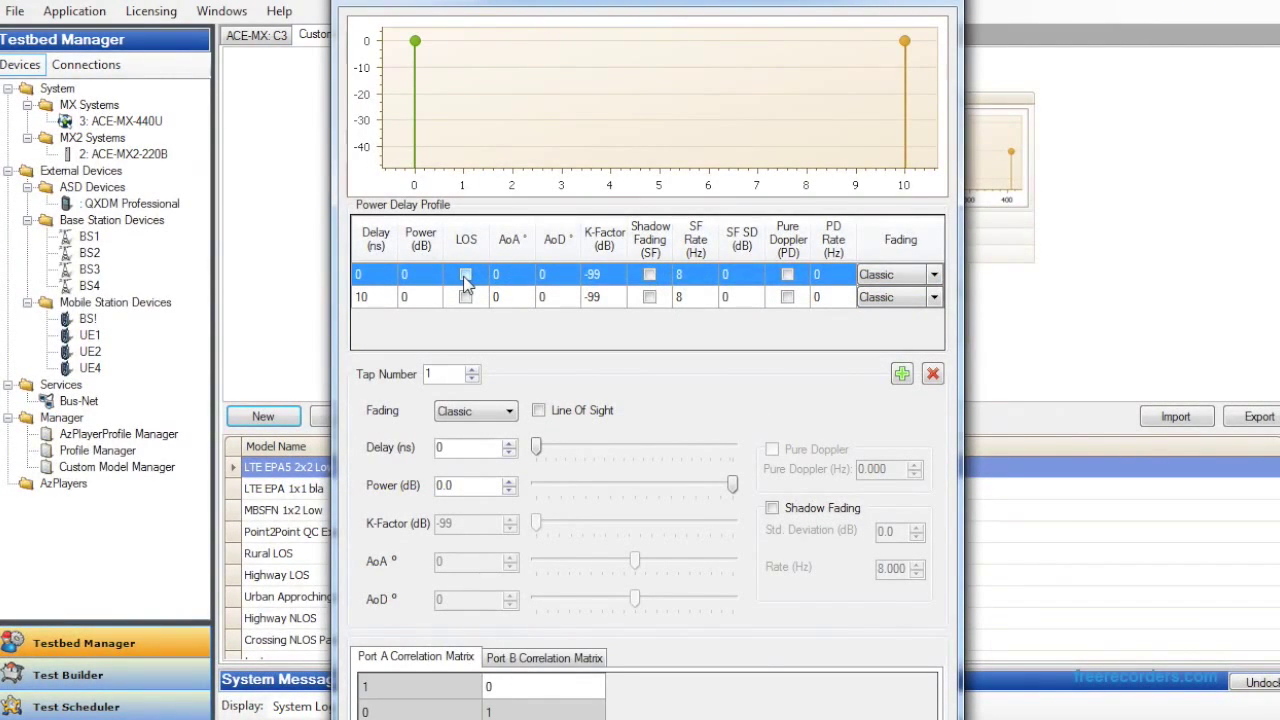
{"action": "left_click", "coordinate": [465, 276]}
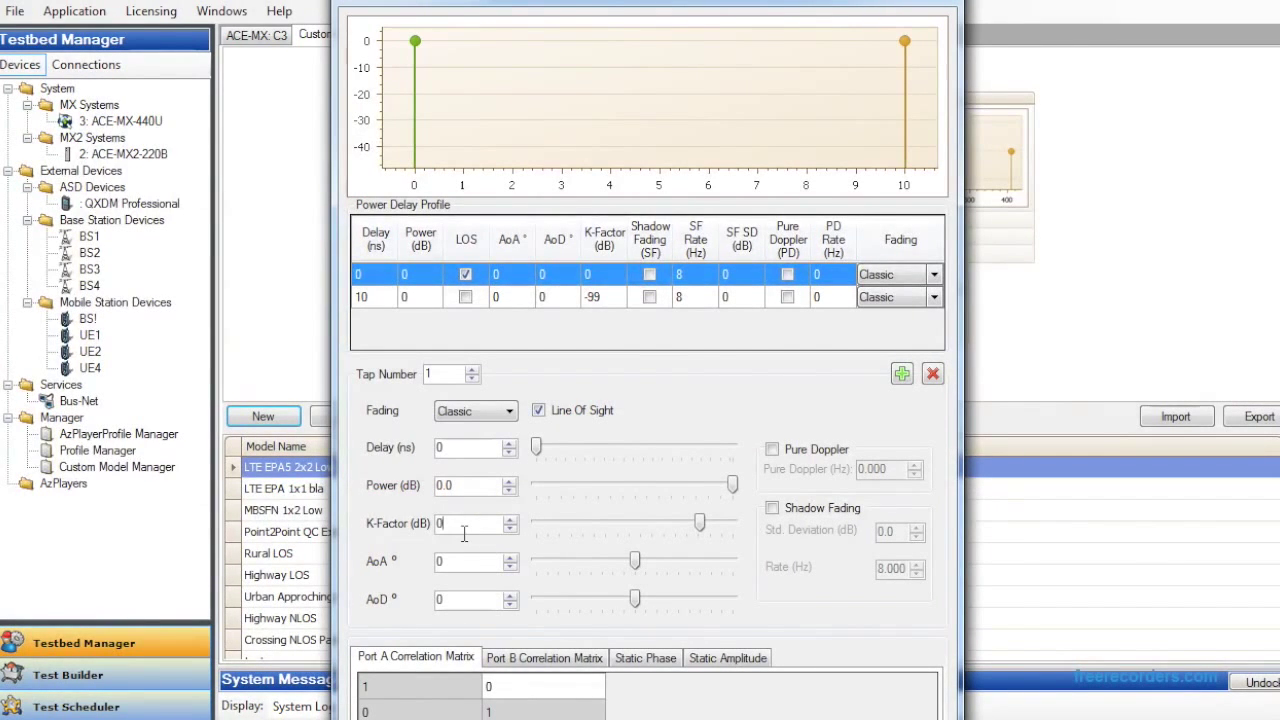
{"action": "left_click_drag", "start_coordinate": [464, 535], "coordinate": [425, 533]}
{"action": "type", "text": "10"}
- Consult the MBSFN table in Word and set the second tap's delay to 30 ns and power to -1.5 dB
{"action": "left_click", "coordinate": [751, 300]}
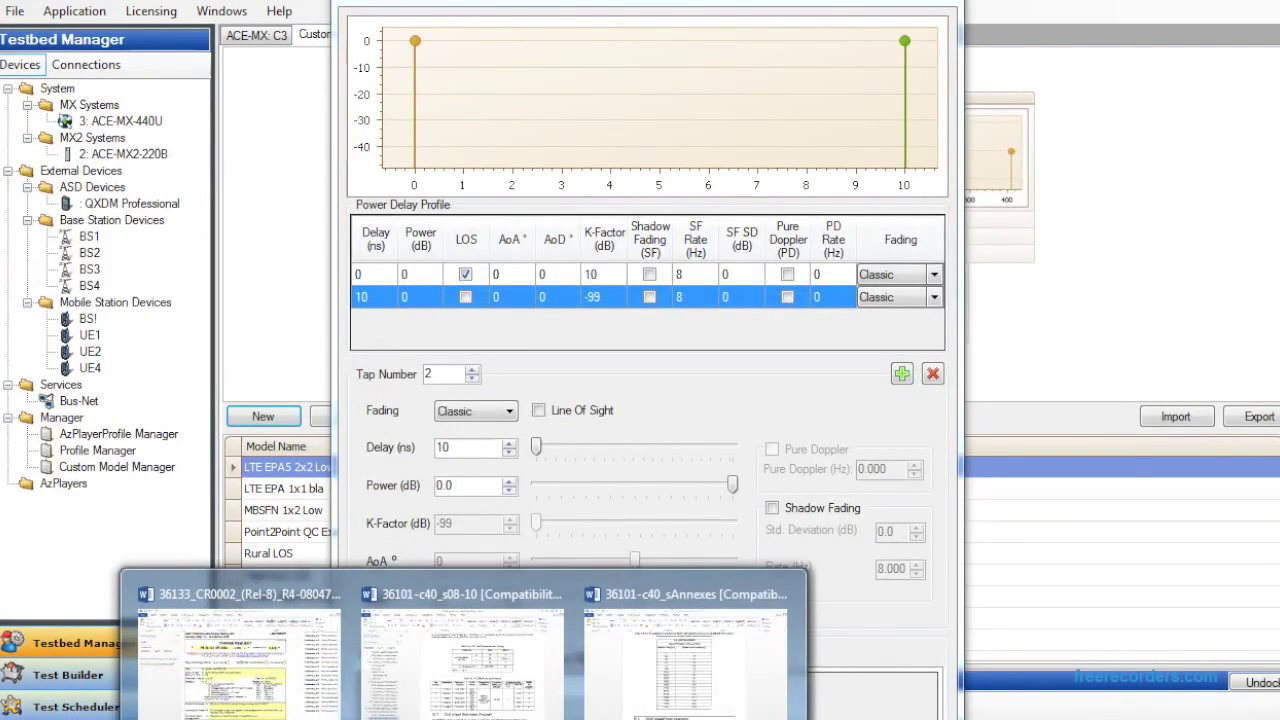
{"action": "left_click", "coordinate": [668, 700]}
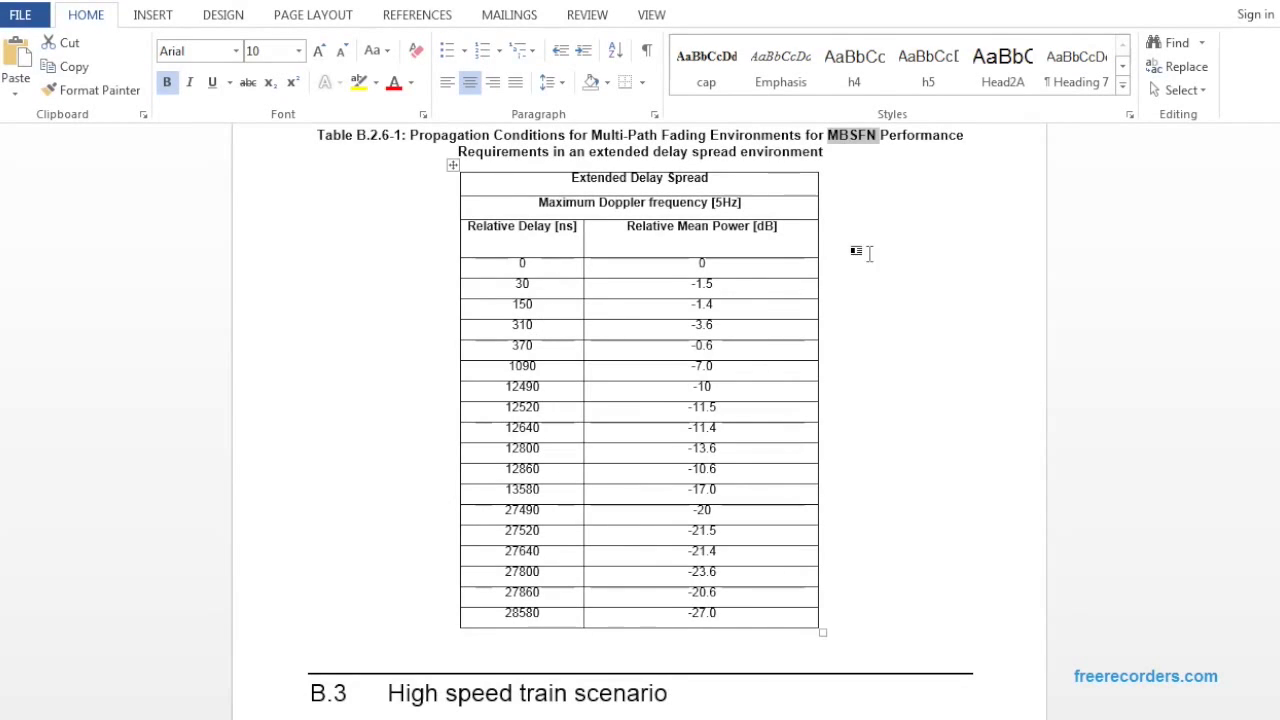
{"action": "key", "text": "alt+Tab"}
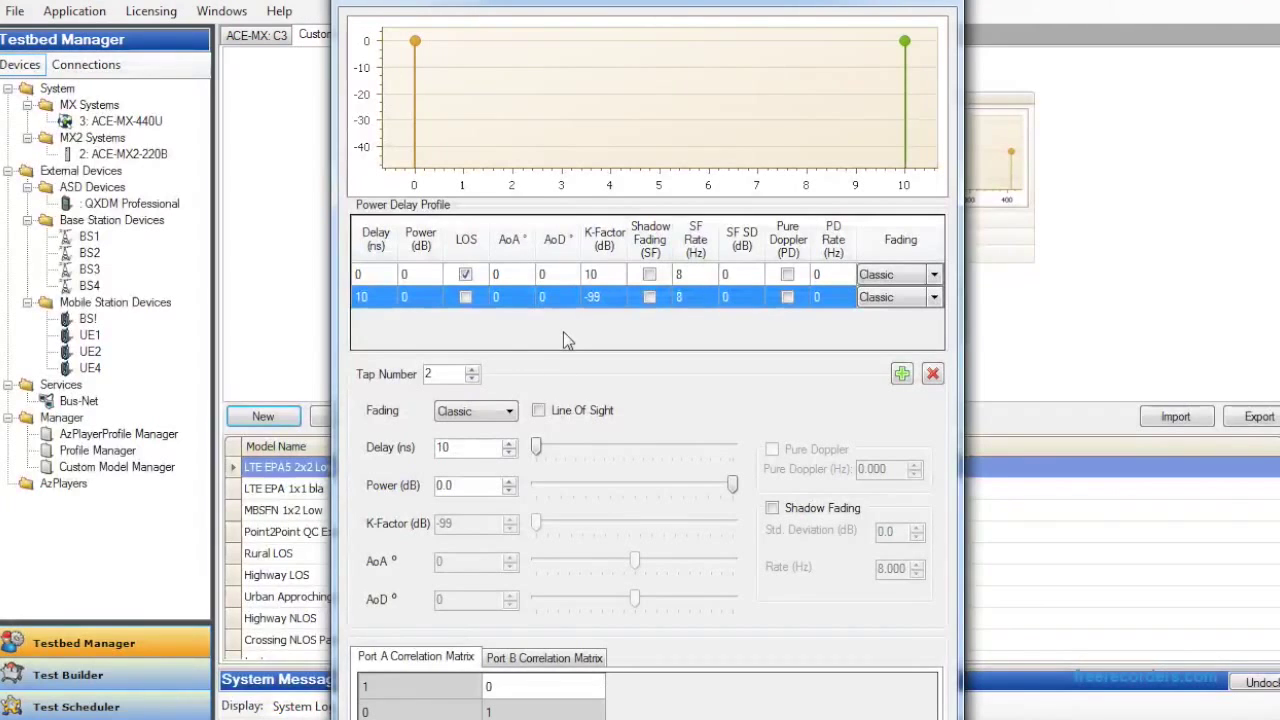
{"action": "double_click", "coordinate": [457, 455]}
{"action": "type", "text": "30"}
{"action": "key", "text": "Tab"}
{"action": "left_click", "coordinate": [510, 490]}
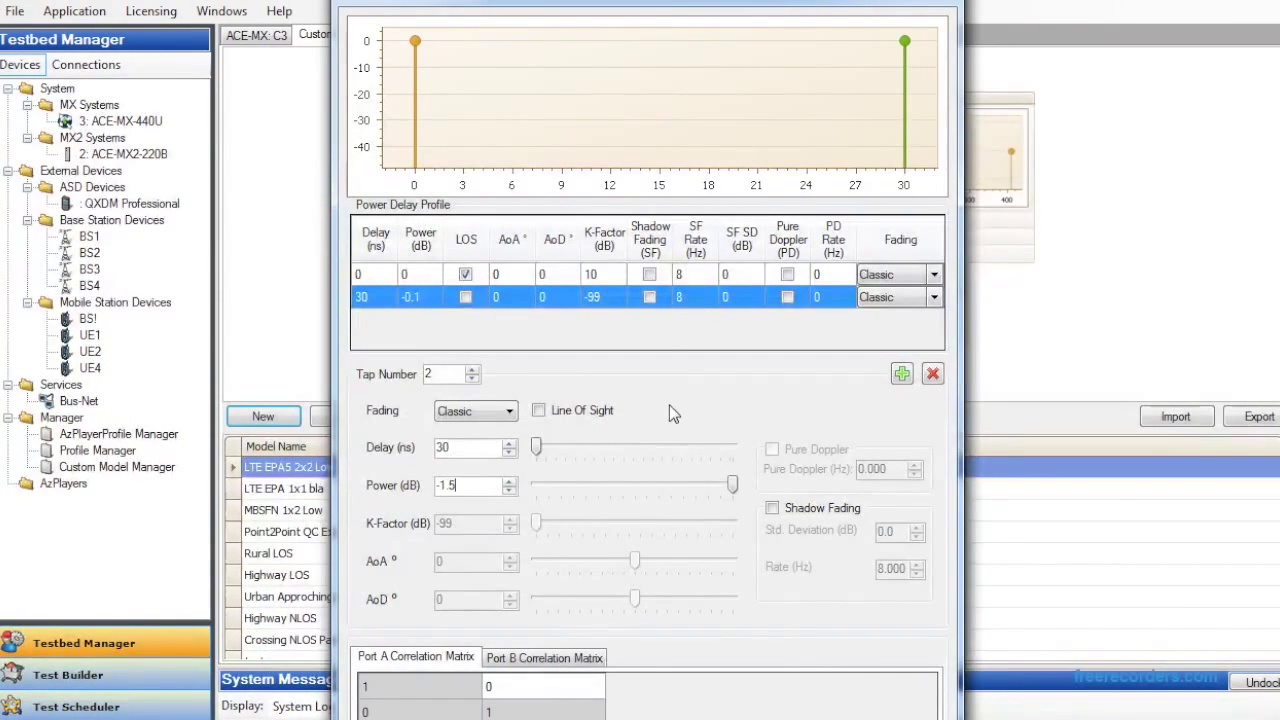
- Add a third tap and, following the Word table, set its delay to 150 ns and power to -1.4 dB
{"action": "left_click", "coordinate": [902, 375]}
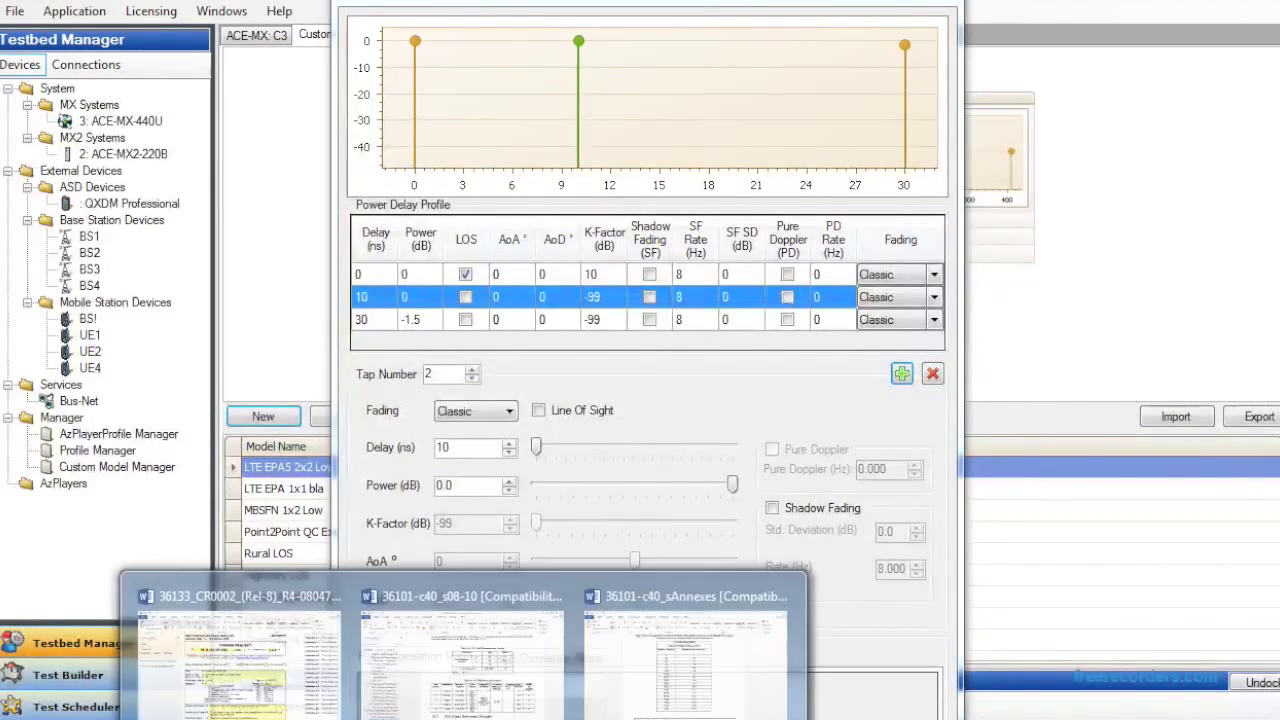
{"action": "left_click", "coordinate": [675, 679]}
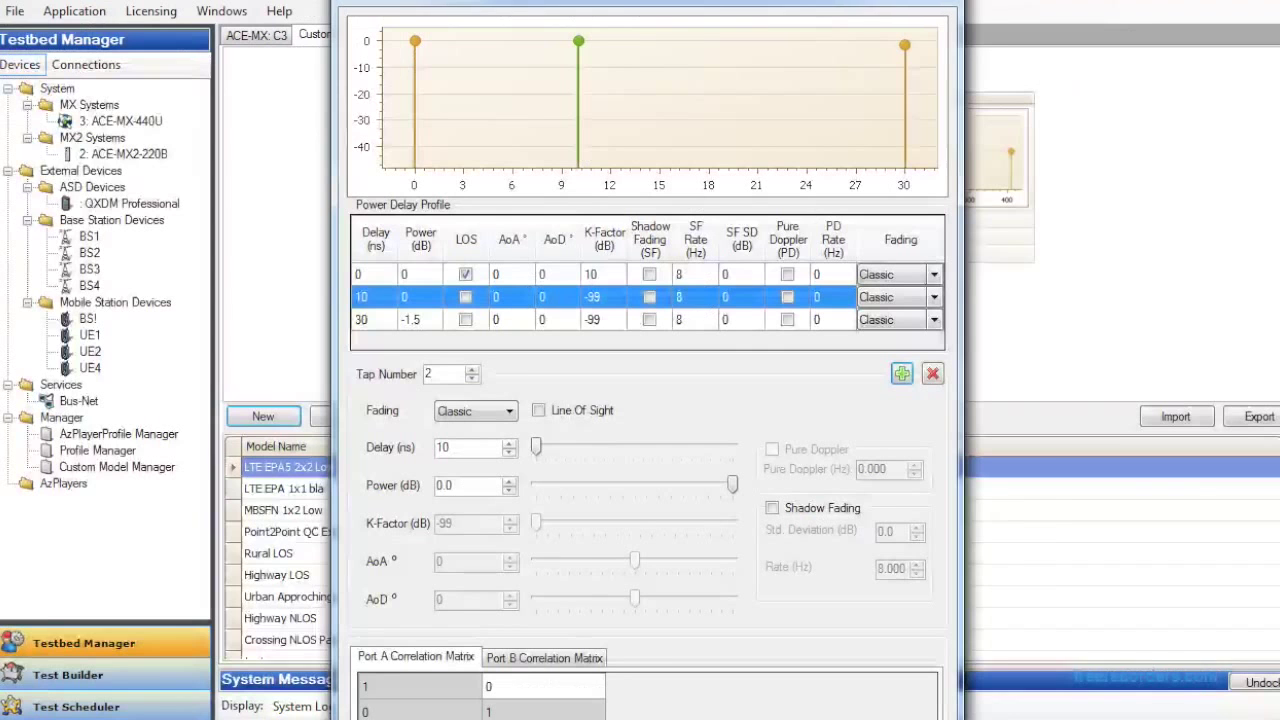
{"action": "key", "text": "alt+Tab"}
{"action": "left_click", "coordinate": [476, 455]}
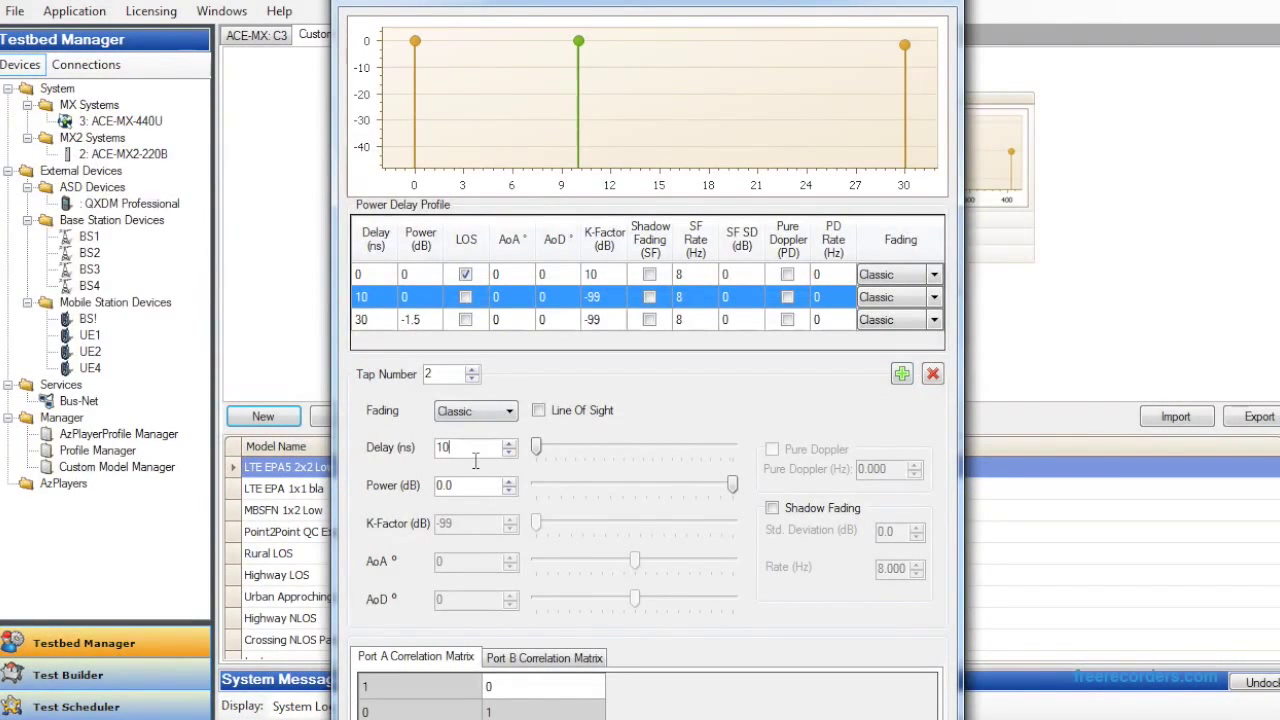
{"action": "type", "text": "0"}
{"action": "left_click", "coordinate": [478, 492]}
{"action": "left_click", "coordinate": [509, 490]}
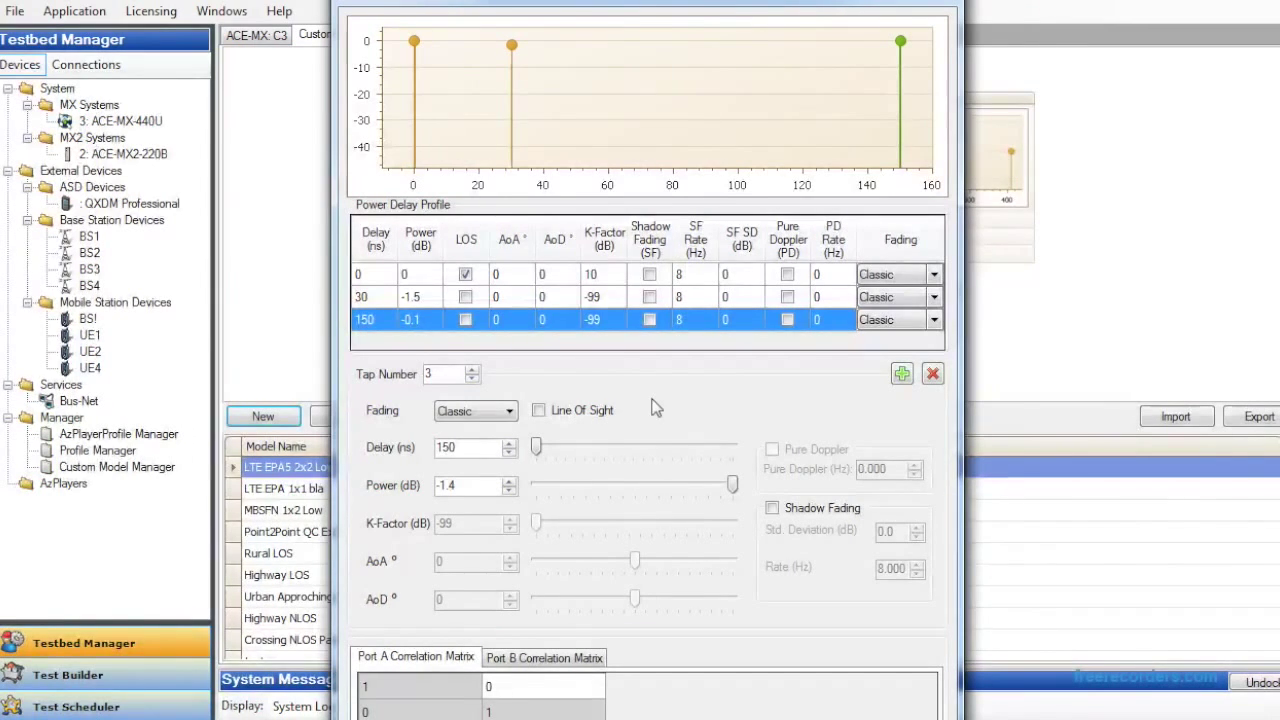
- Add a fourth tap with its default values, recheck the MBSFN table in Word, and accept the new model
{"action": "left_click", "coordinate": [903, 376]}
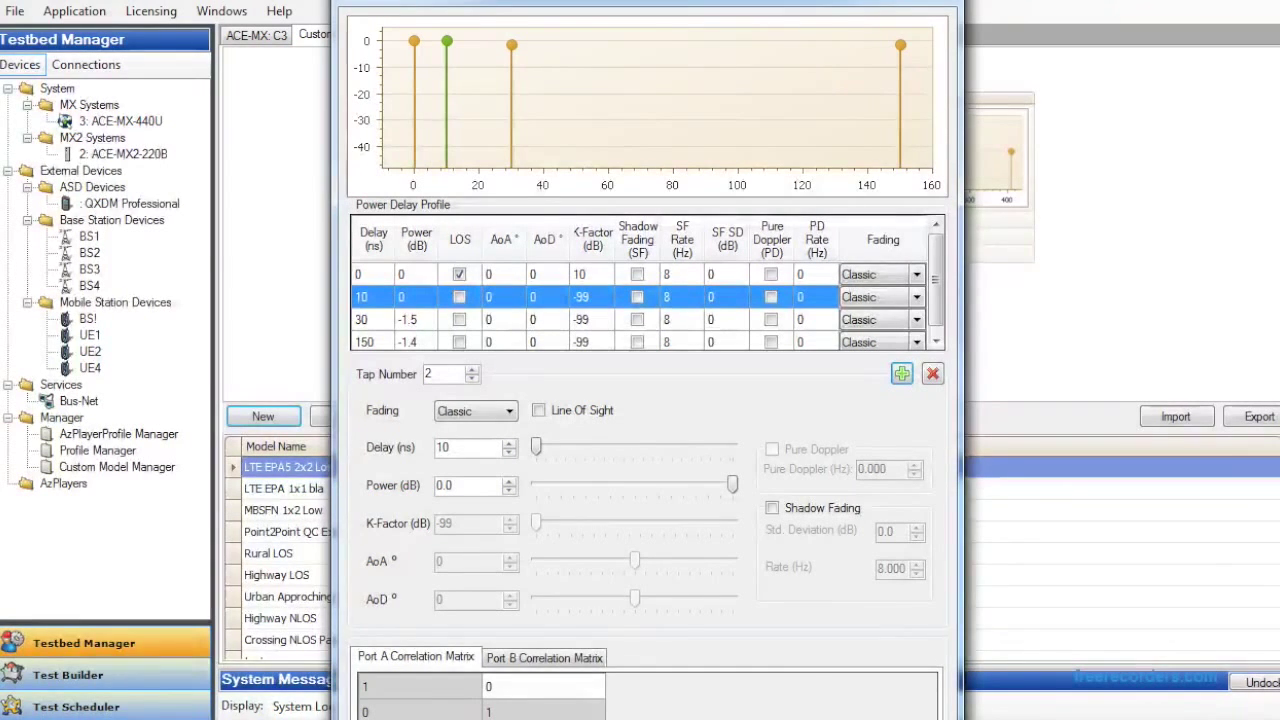
{"action": "left_click", "coordinate": [660, 680]}
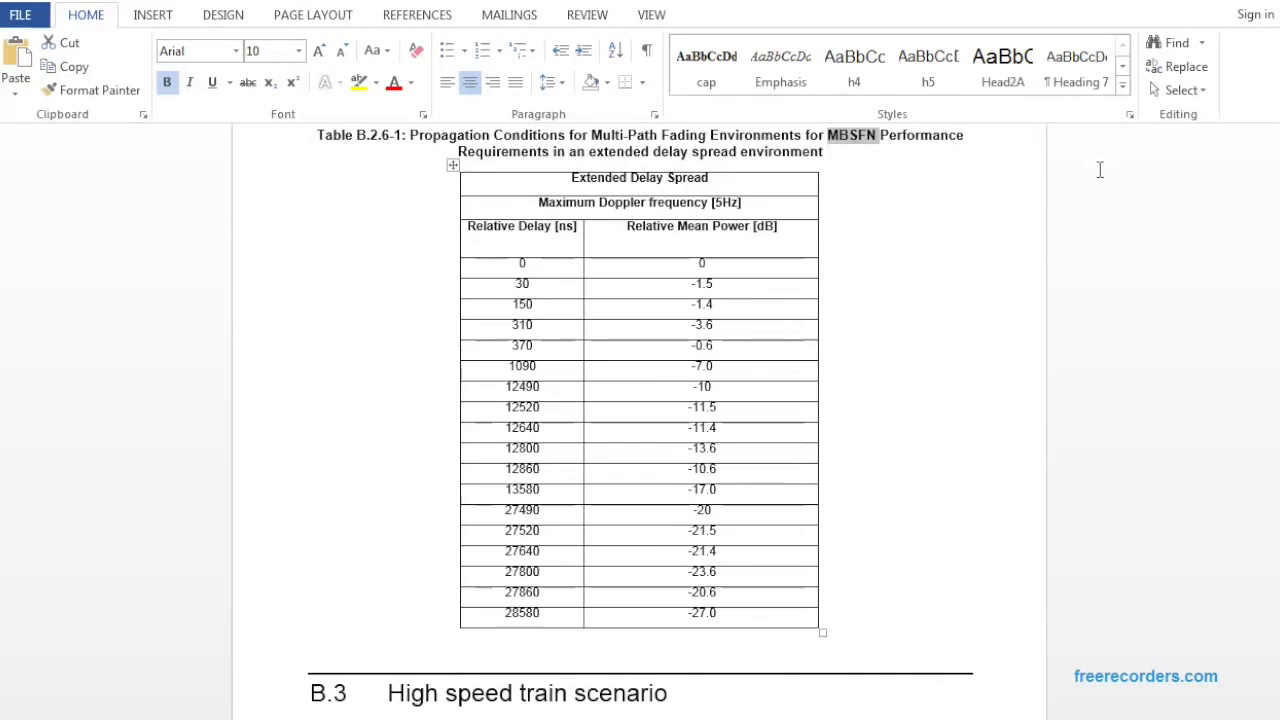
{"action": "left_click", "coordinate": [392, 688]}
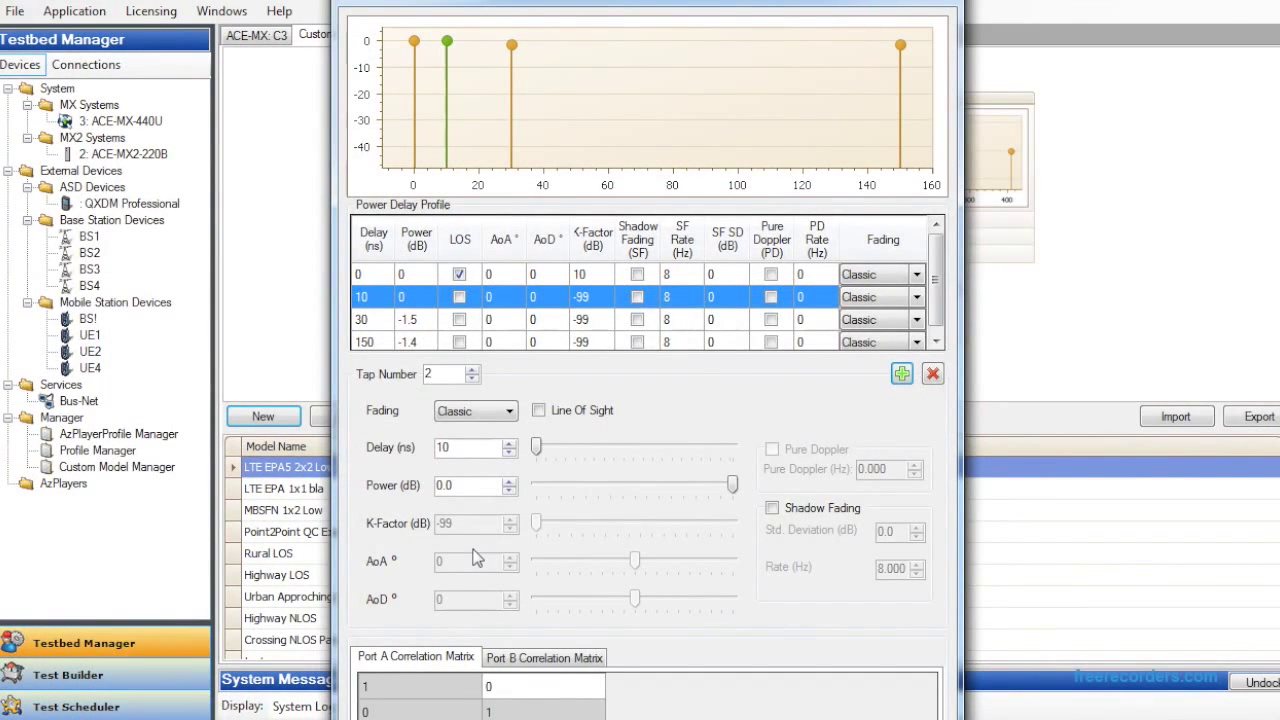
{"action": "mouse_move", "coordinate": [535, 715]}
{"action": "left_click", "coordinate": [700, 685]}
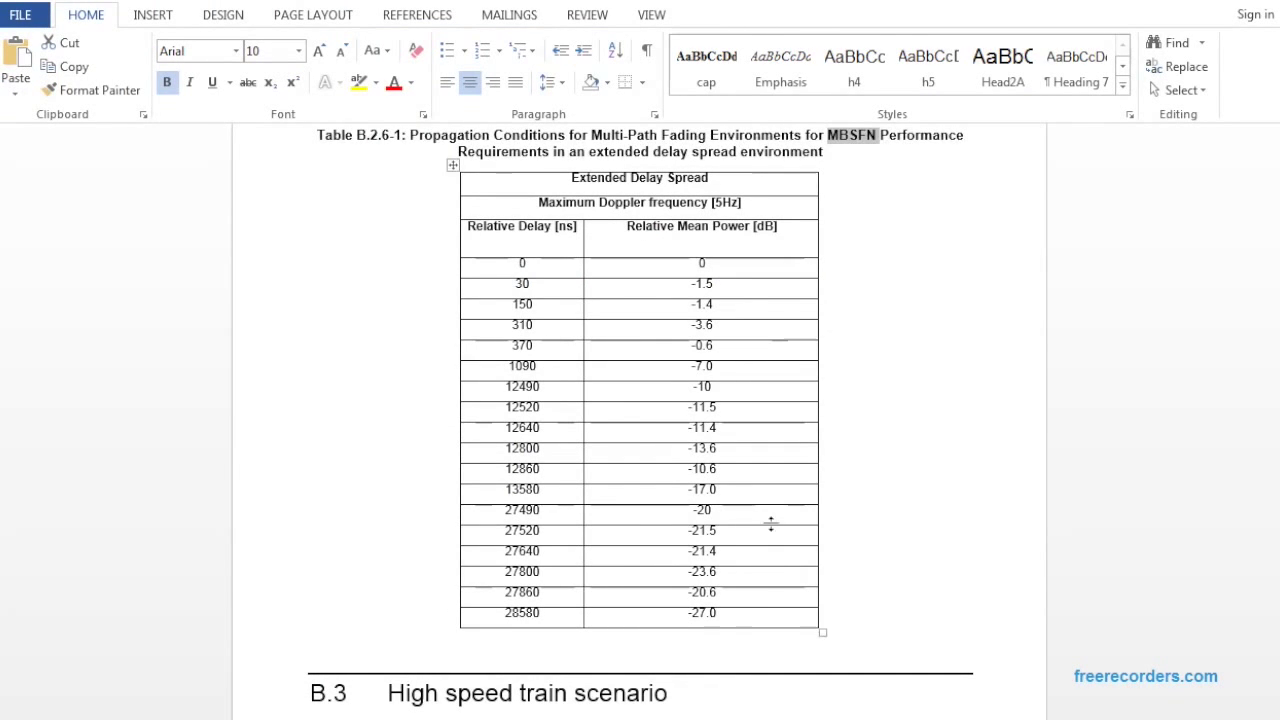
{"action": "key", "text": "alt+Tab"}
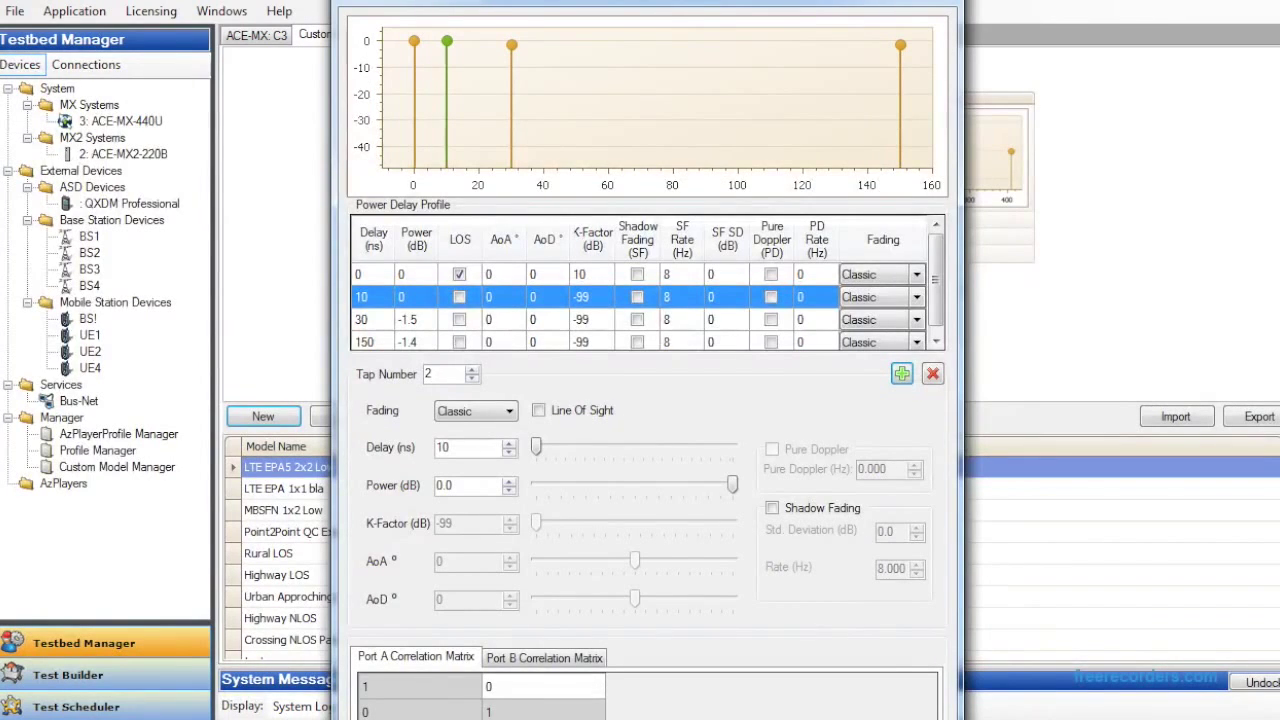
{"action": "left_click_drag", "start_coordinate": [695, 78], "coordinate": [701, 7]}
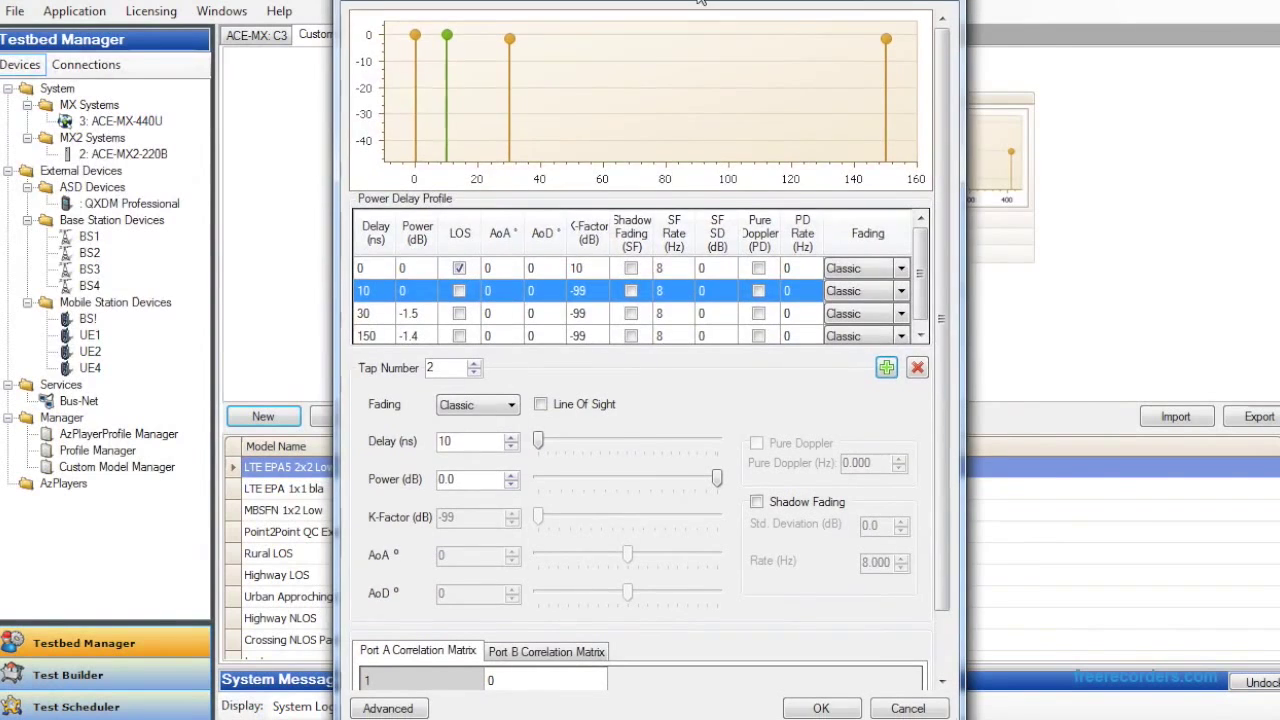
{"action": "left_click", "coordinate": [820, 713]}
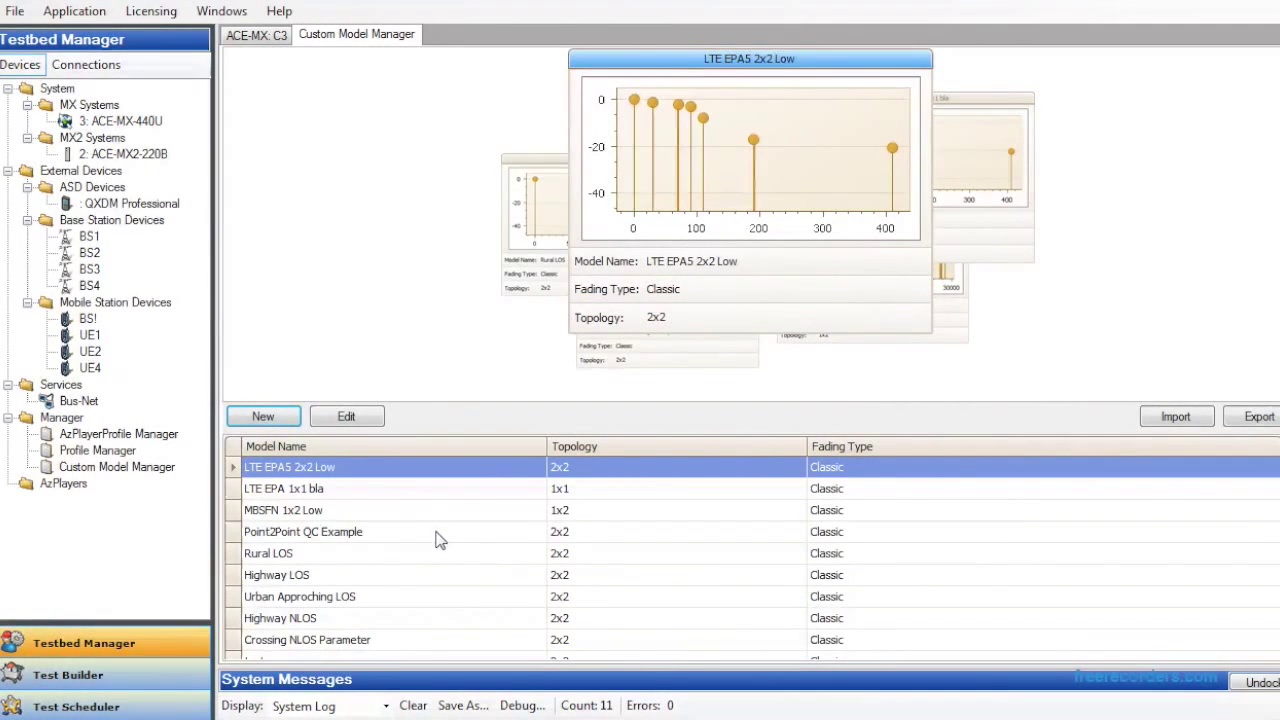
- Find the "test video" model in the custom model list and preview its power delay profile
{"action": "scroll", "coordinate": [750, 550], "scroll_direction": "down", "scroll_amount": 2}
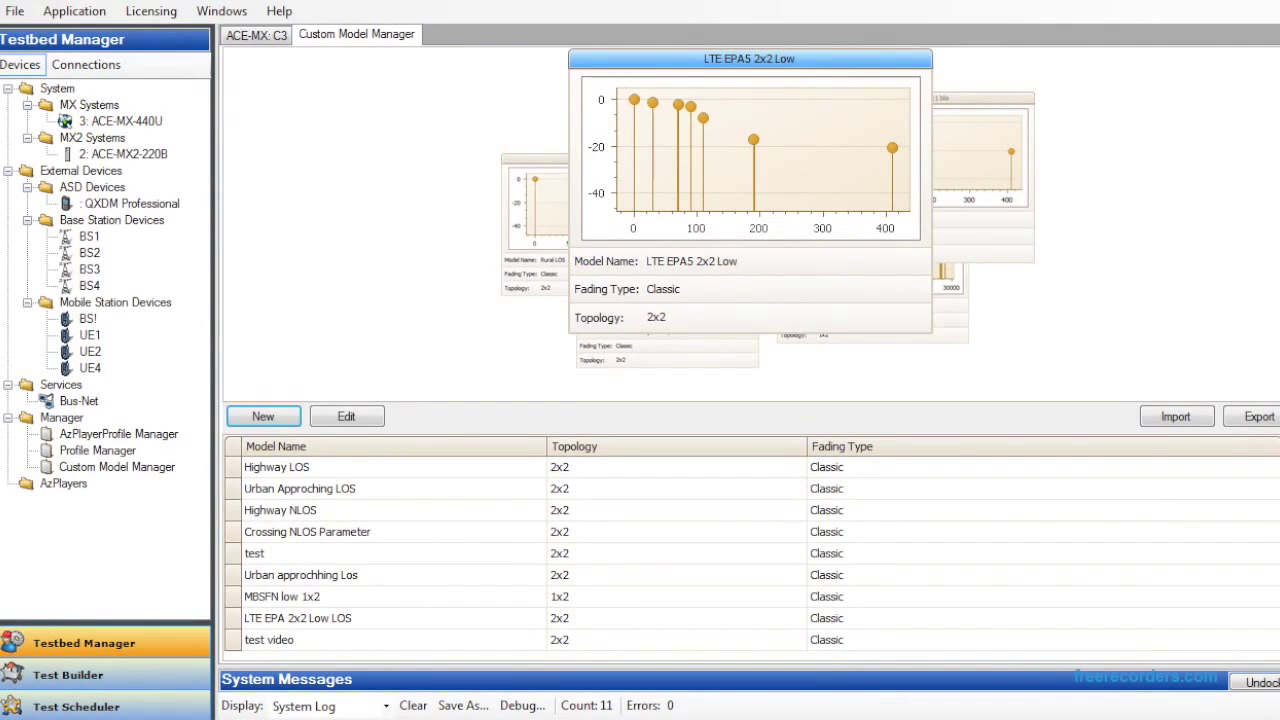
{"action": "left_click", "coordinate": [309, 642]}
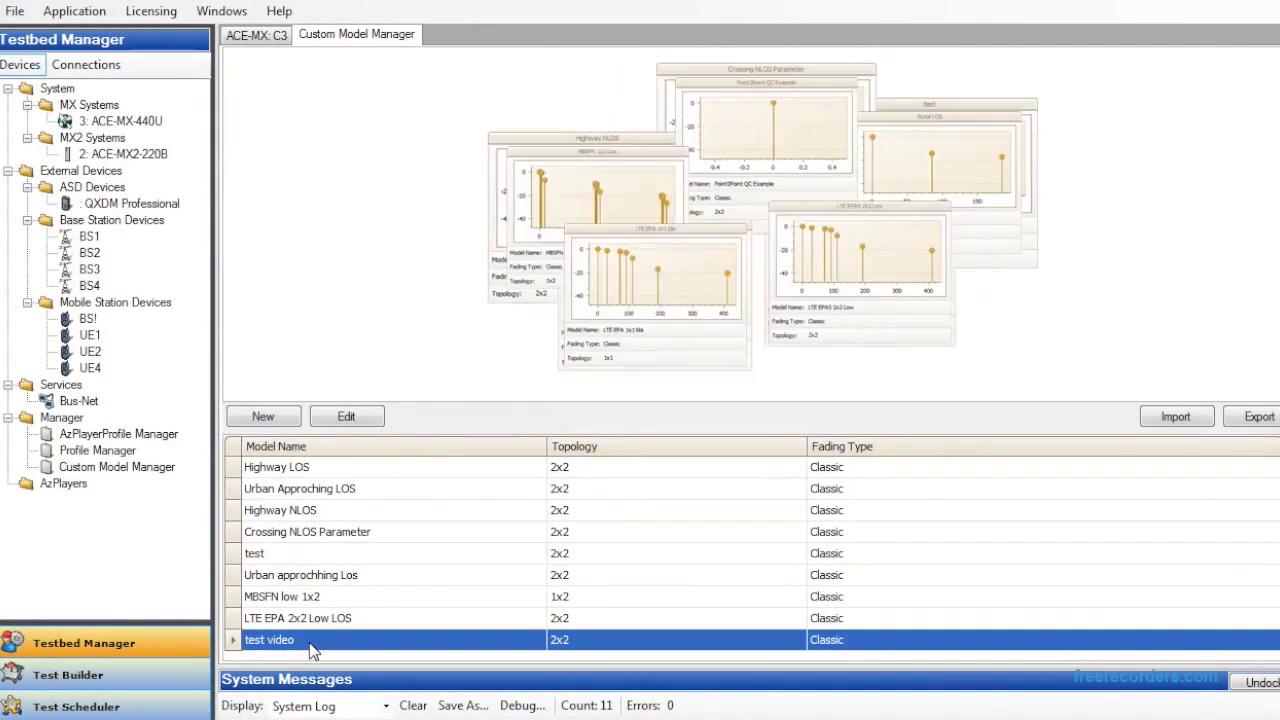
{"action": "left_click", "coordinate": [758, 143]}
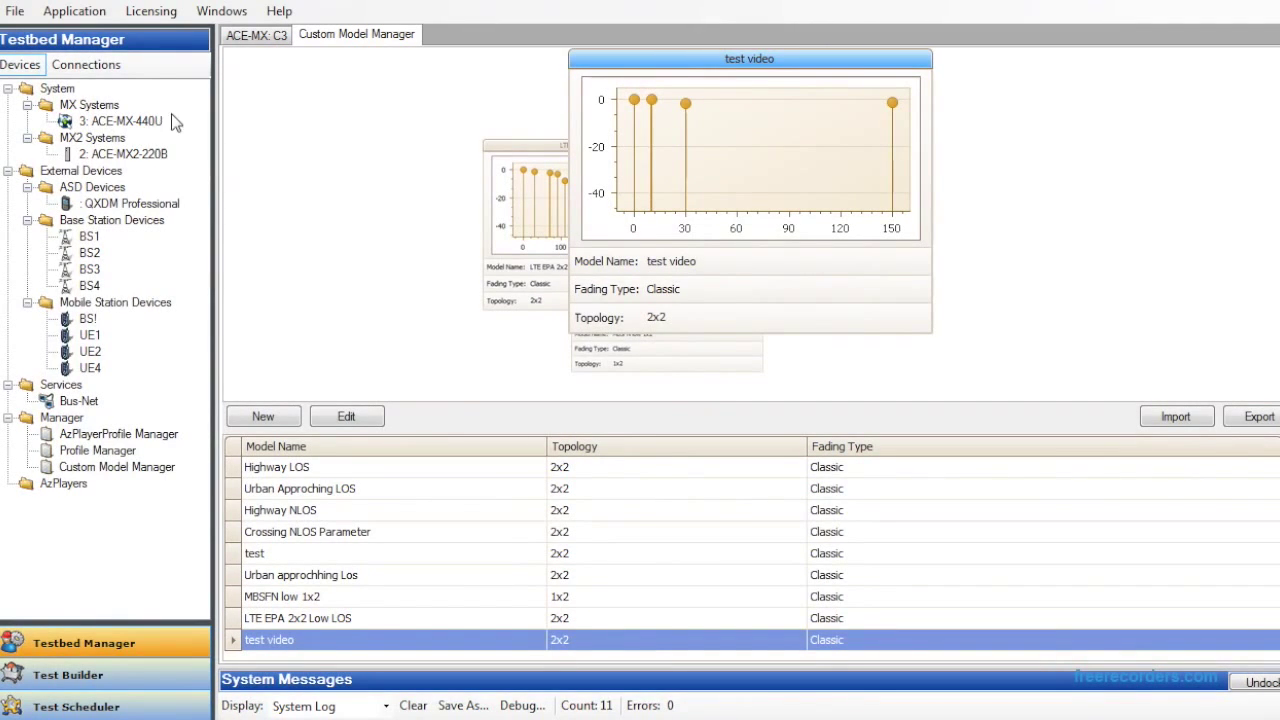
- In the ACE-MX: C3 link table, assign the custom "test video" model to the BS1–UE1 link after reviewing its graph and tap data
{"action": "left_click", "coordinate": [257, 40]}
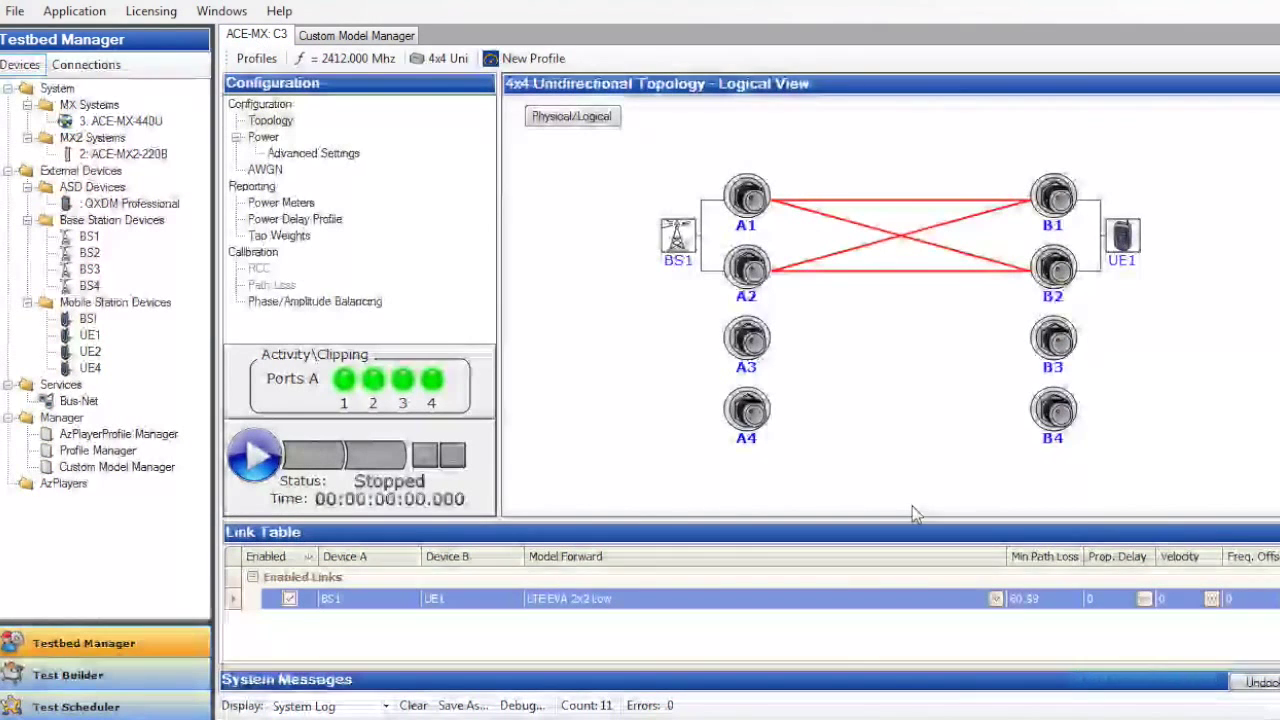
{"action": "left_click", "coordinate": [996, 600]}
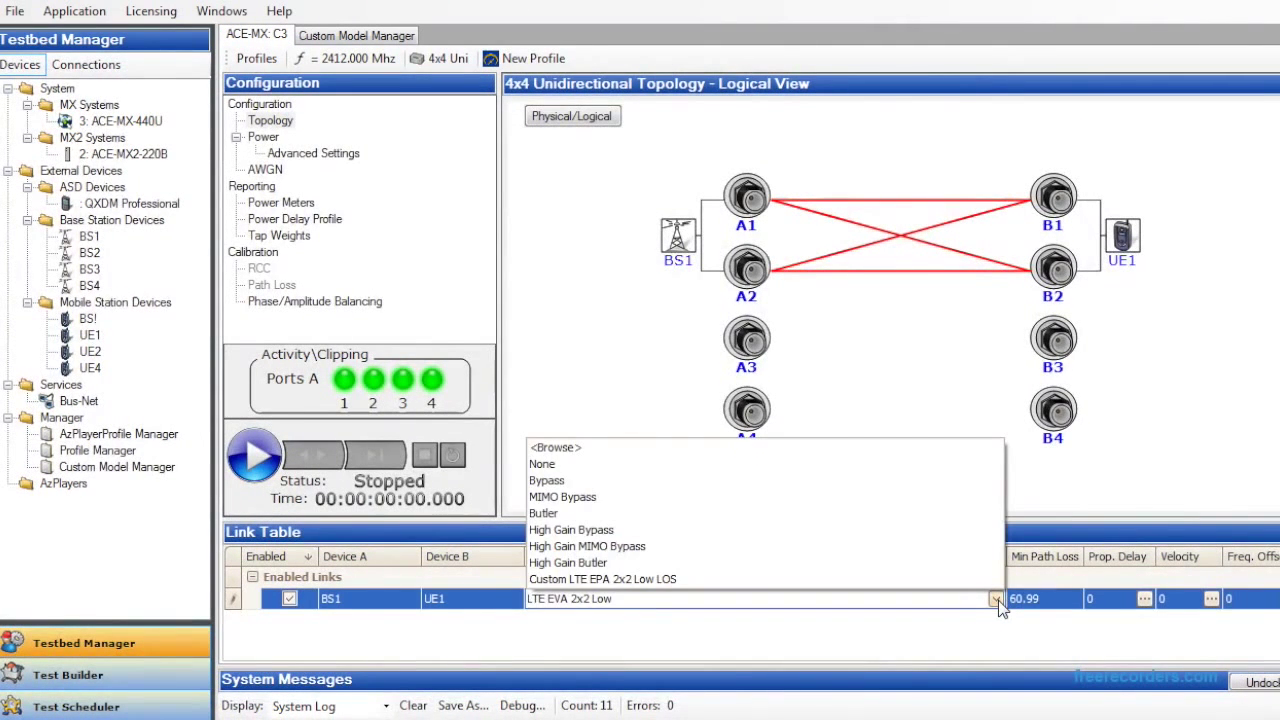
{"action": "left_click", "coordinate": [933, 464]}
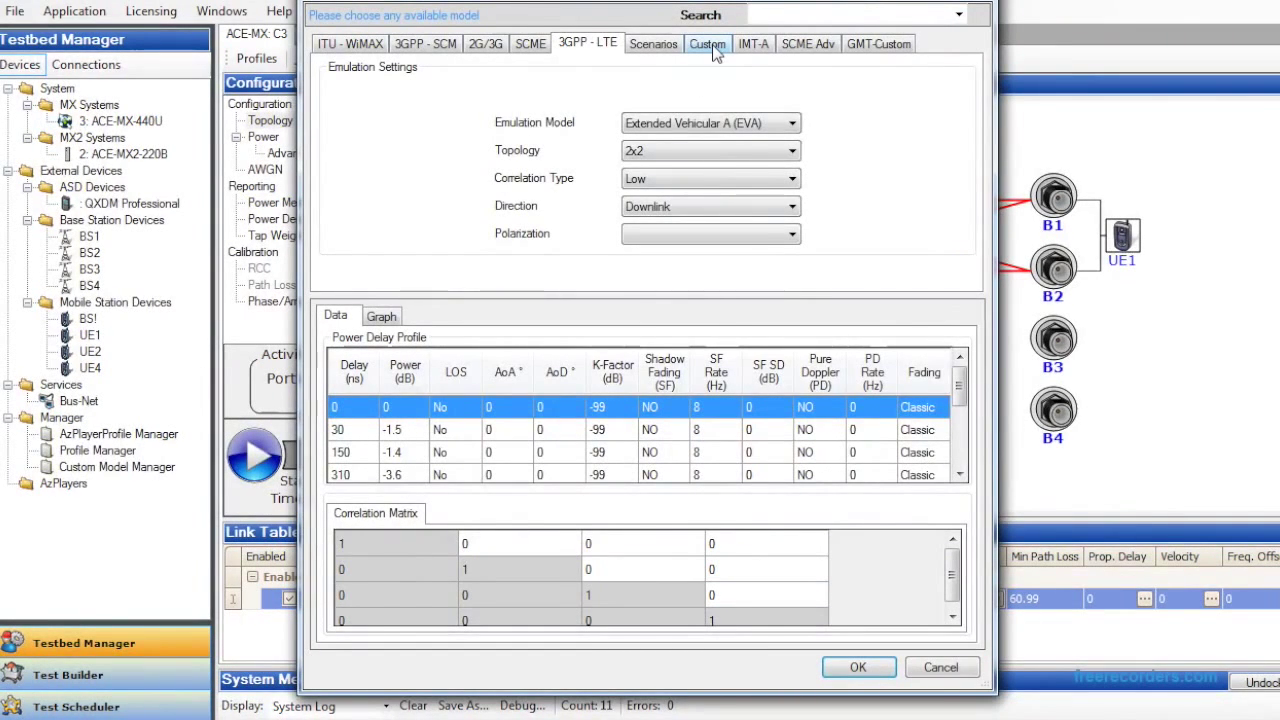
{"action": "left_click", "coordinate": [714, 50]}
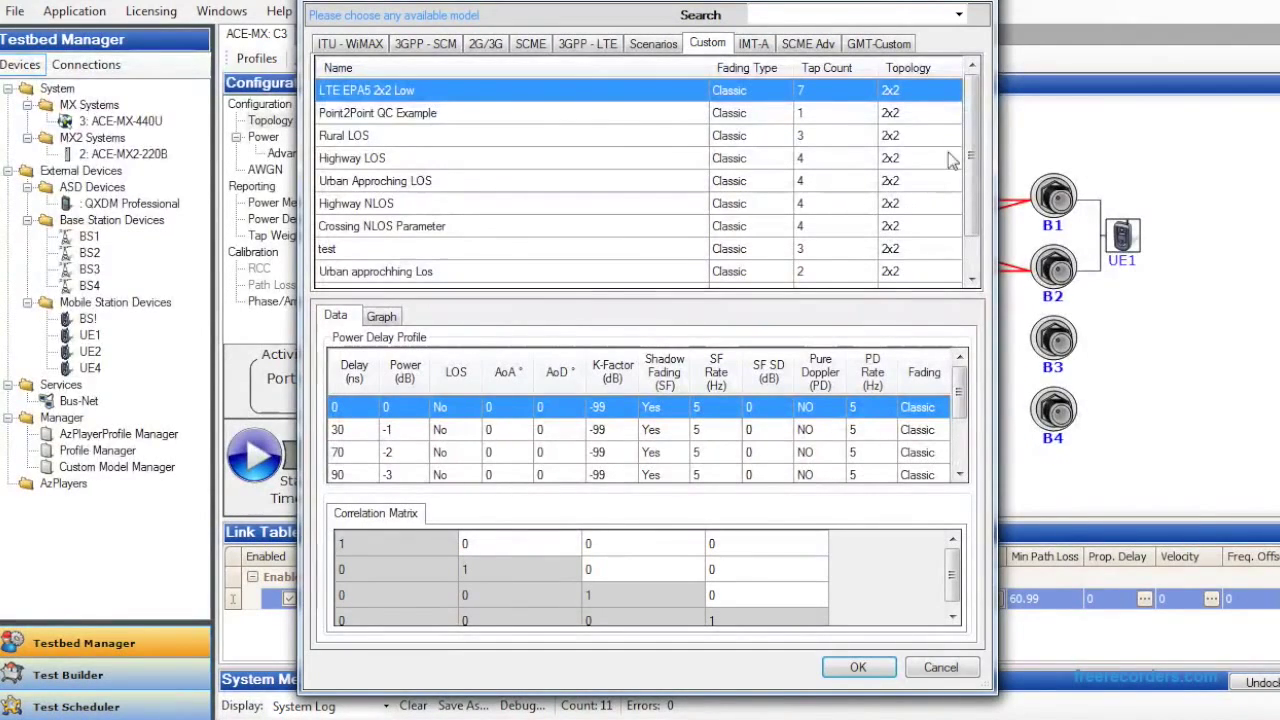
{"action": "left_click_drag", "start_coordinate": [970, 156], "coordinate": [972, 190]}
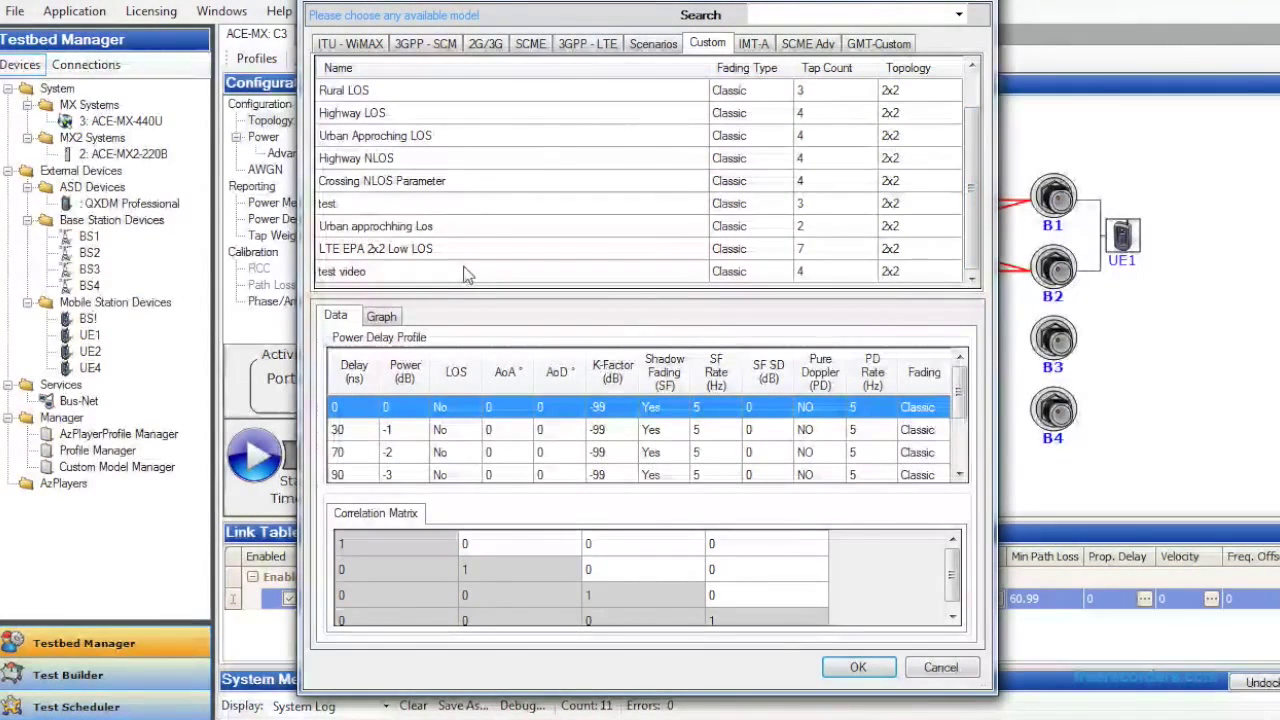
{"action": "left_click", "coordinate": [793, 271]}
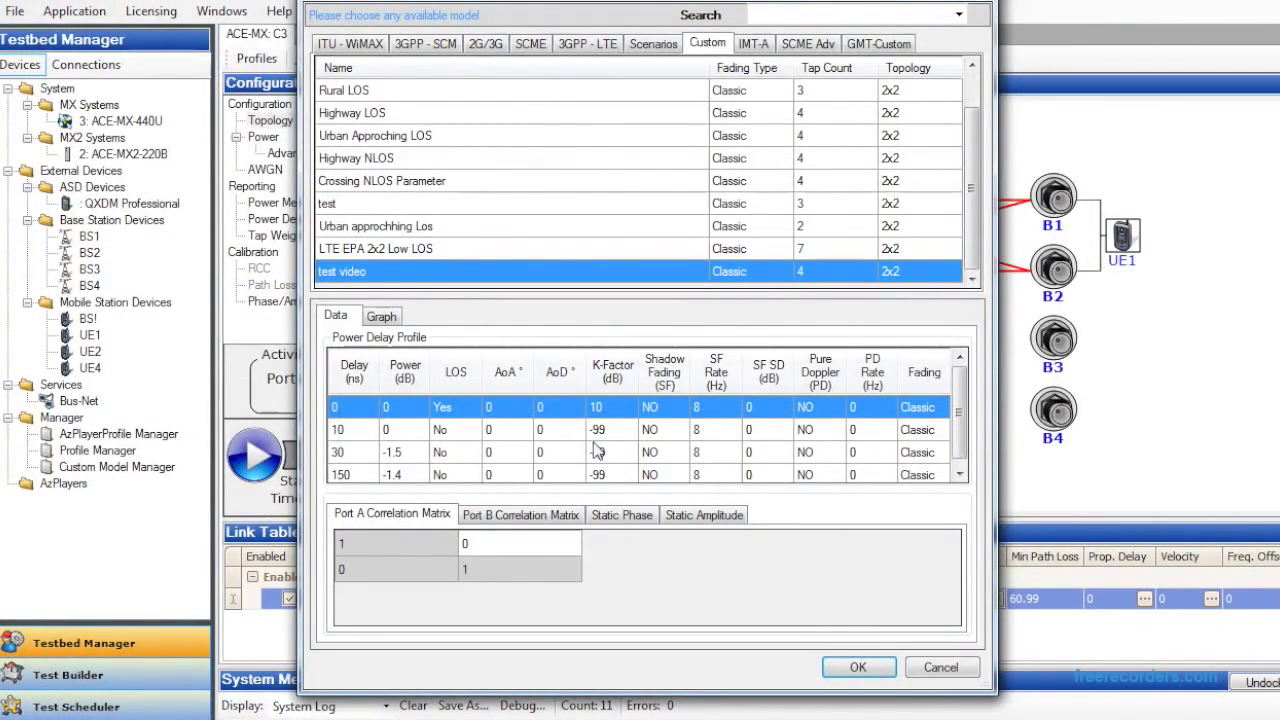
{"action": "left_click", "coordinate": [384, 317]}
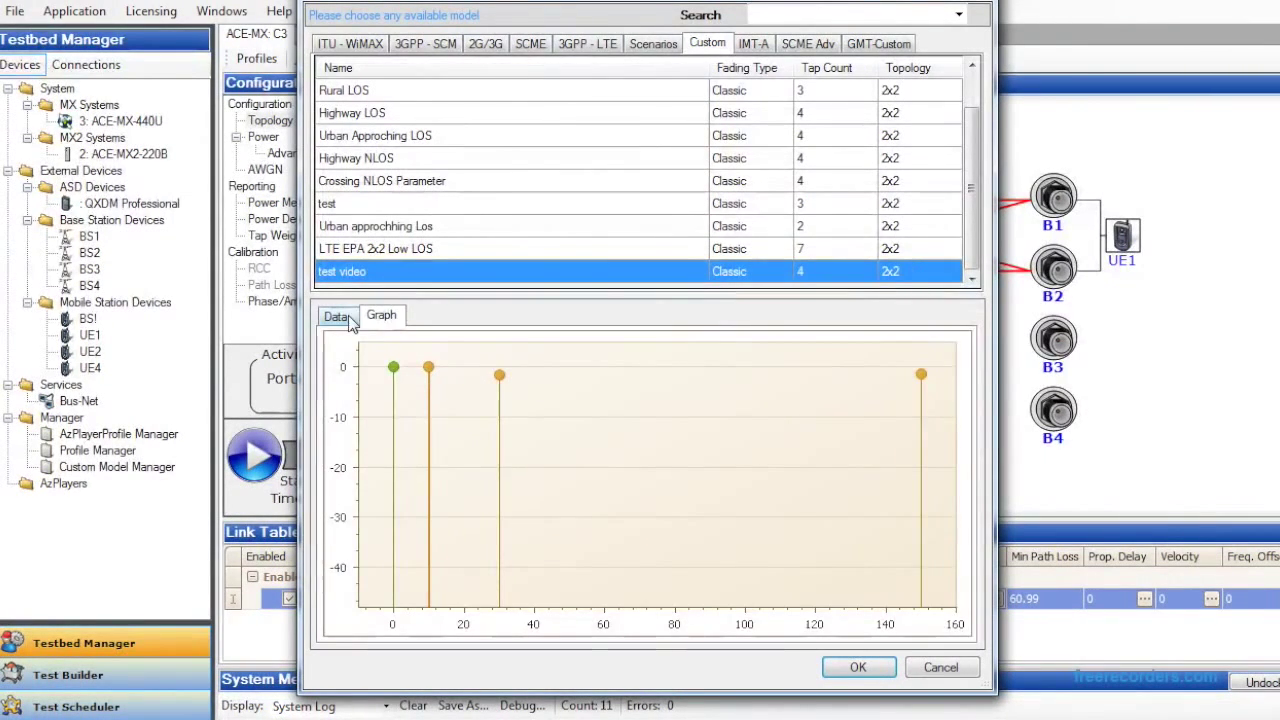
{"action": "left_click", "coordinate": [340, 317]}
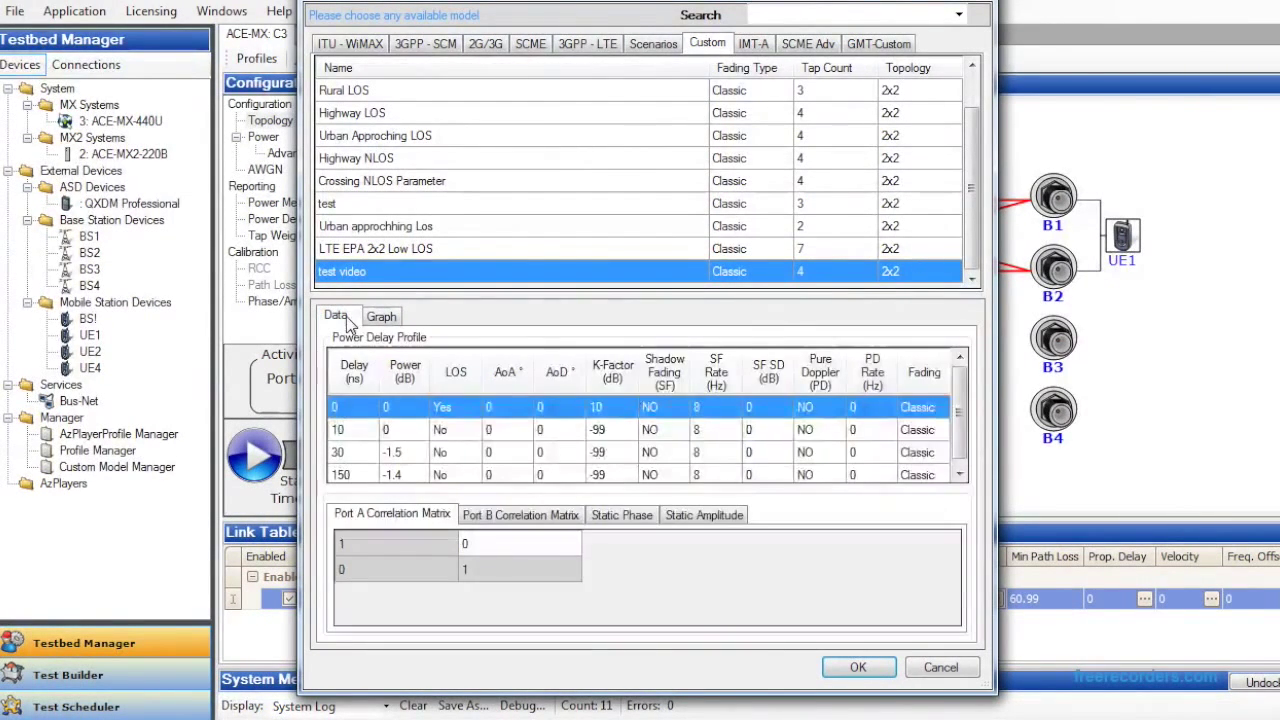
{"action": "left_click", "coordinate": [860, 669]}
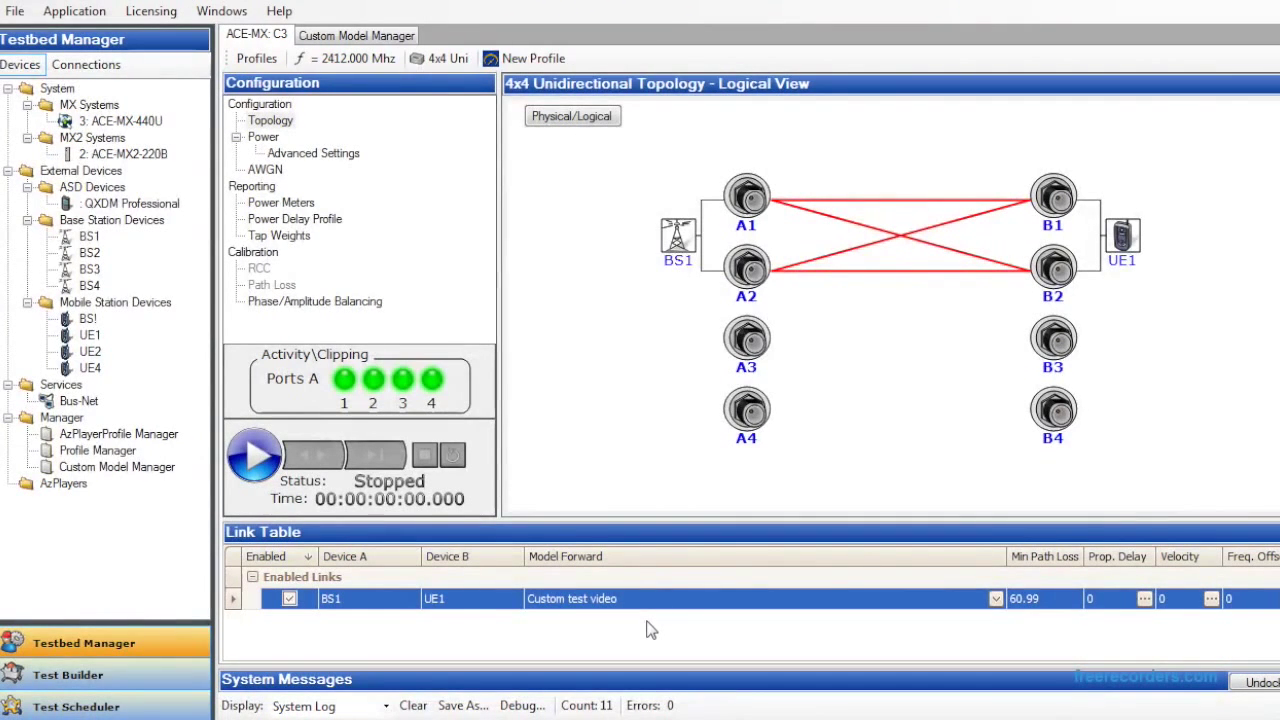
{"action": "left_click", "coordinate": [996, 599]}
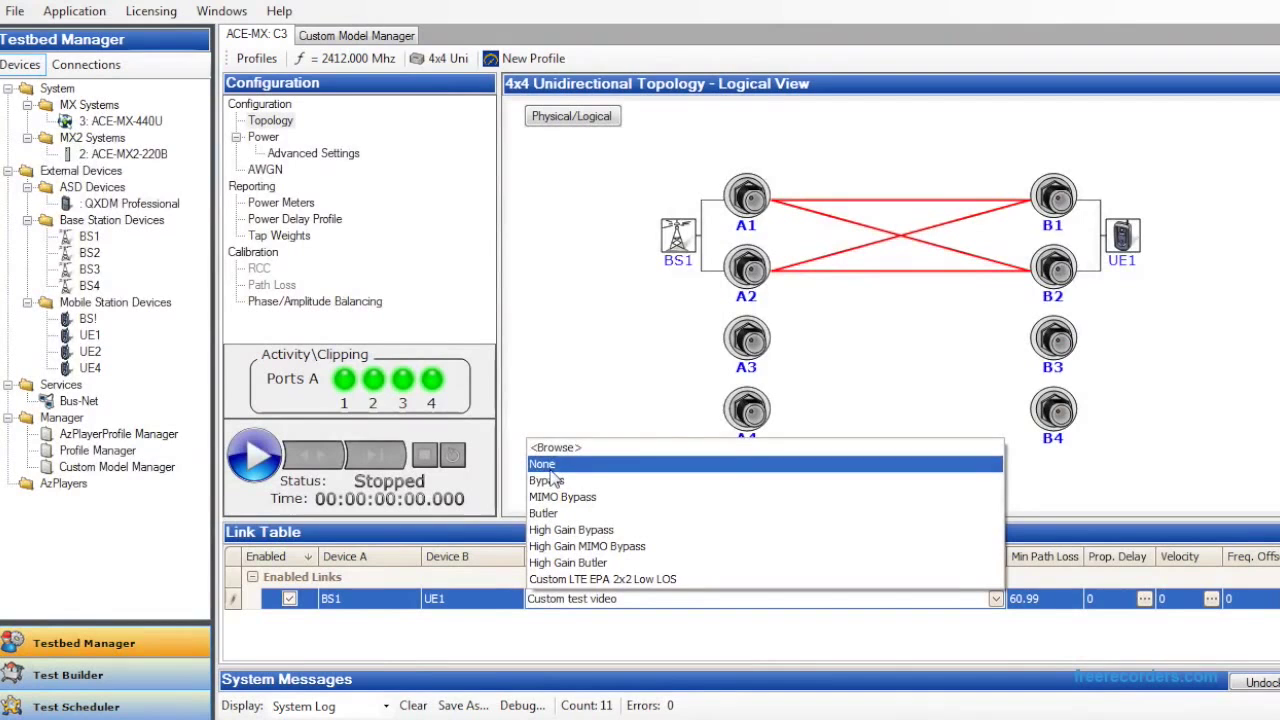
{"action": "left_click", "coordinate": [561, 415]}
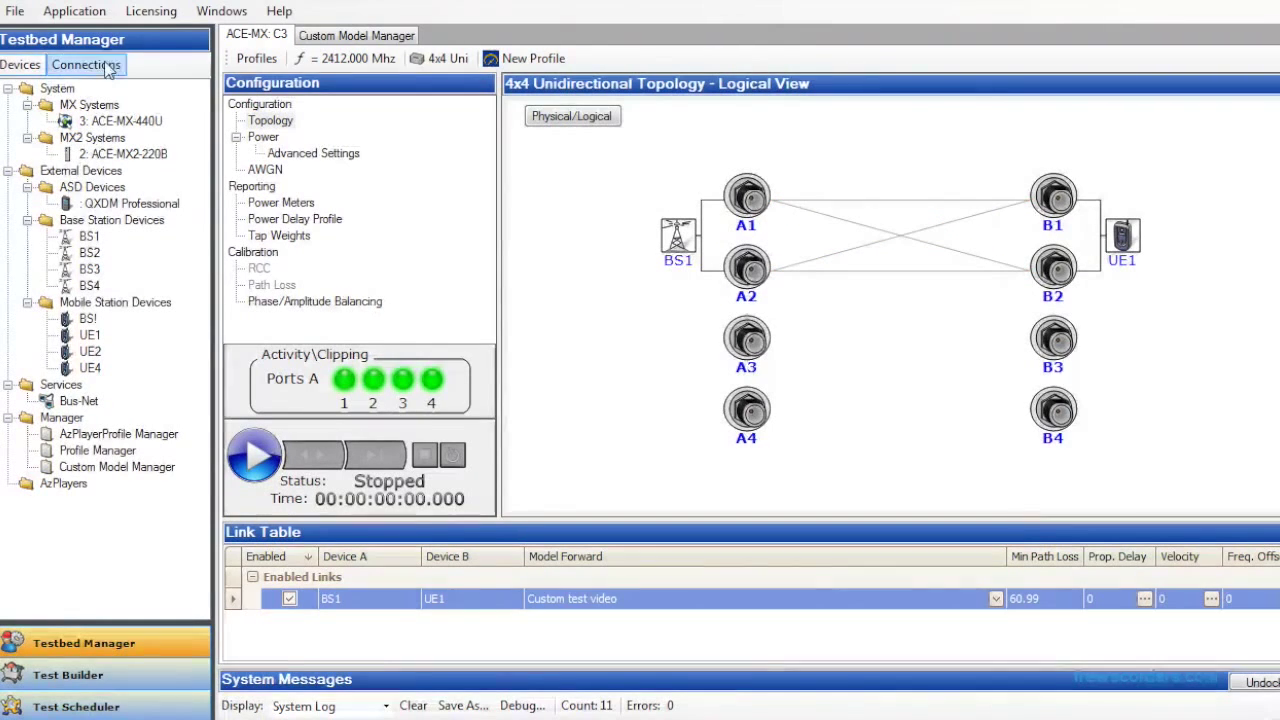
- In the application settings for the link table, disable the Custom LTE EPA 2x2 Low model shortcut
{"action": "left_click", "coordinate": [75, 10]}
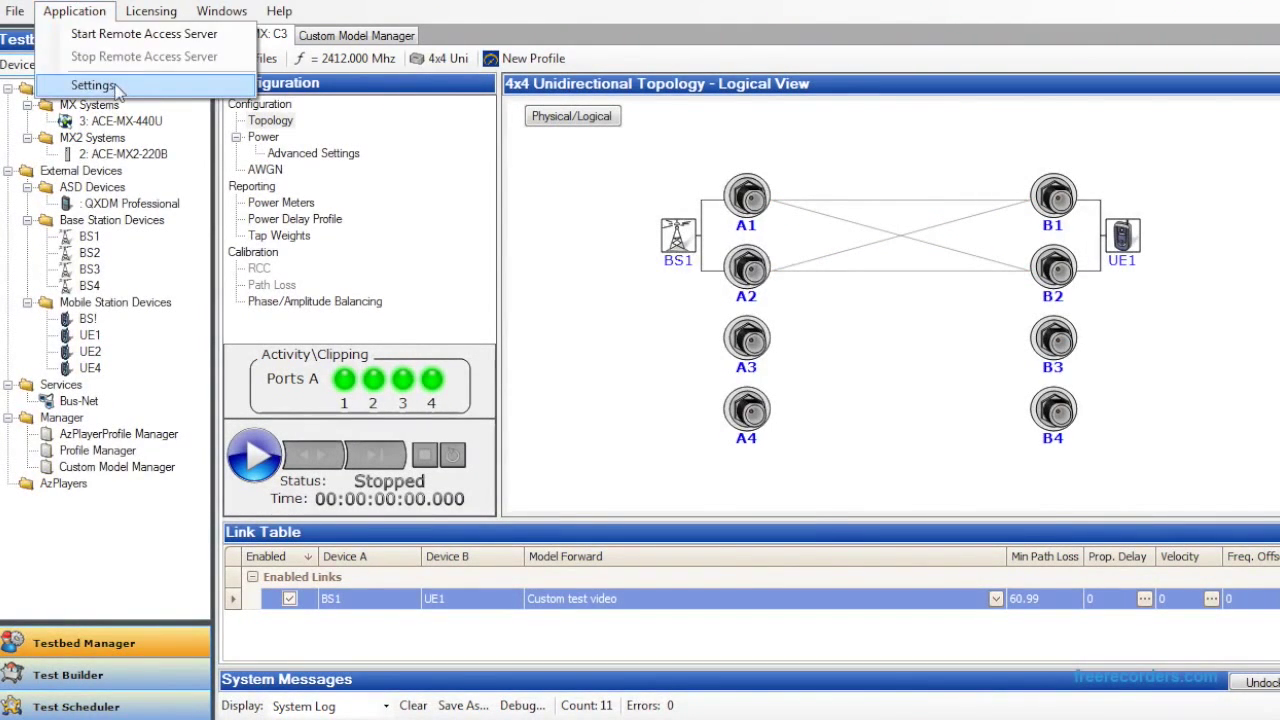
{"action": "left_click", "coordinate": [116, 86]}
{"action": "left_click", "coordinate": [574, 184]}
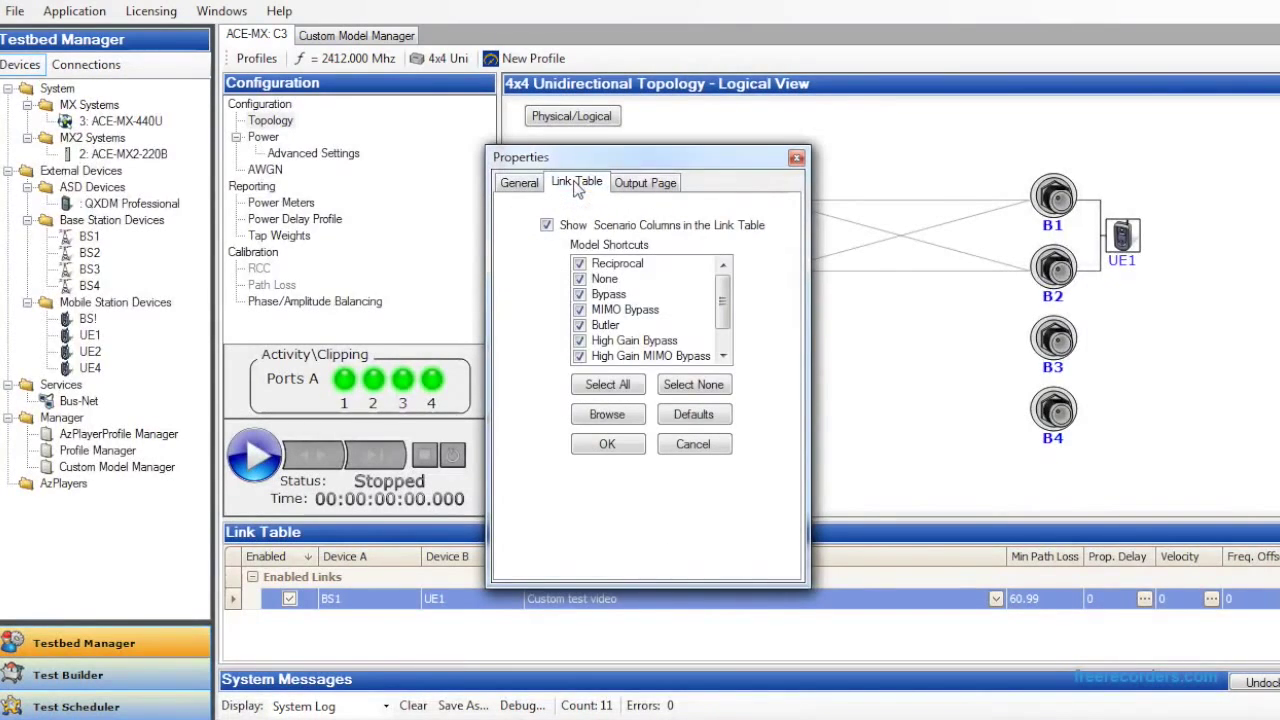
{"action": "left_click_drag", "start_coordinate": [722, 305], "coordinate": [726, 335]}
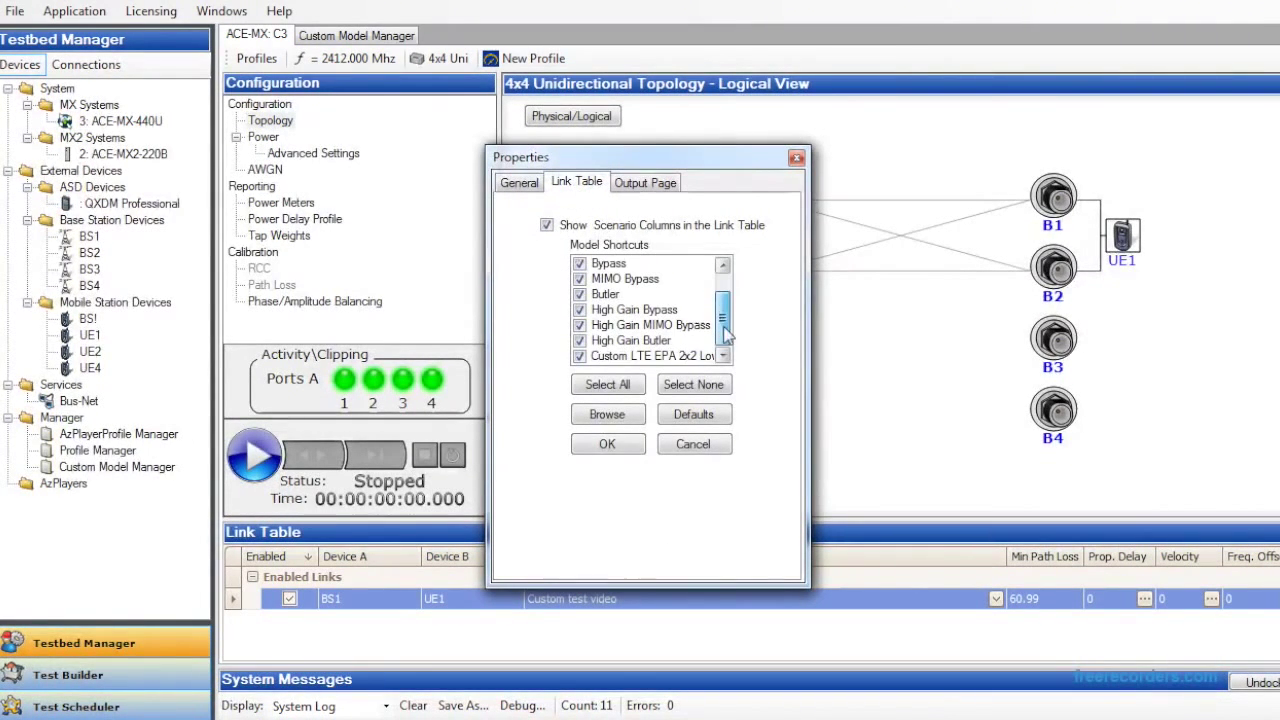
{"action": "left_click", "coordinate": [580, 356]}
{"action": "left_click", "coordinate": [604, 390]}
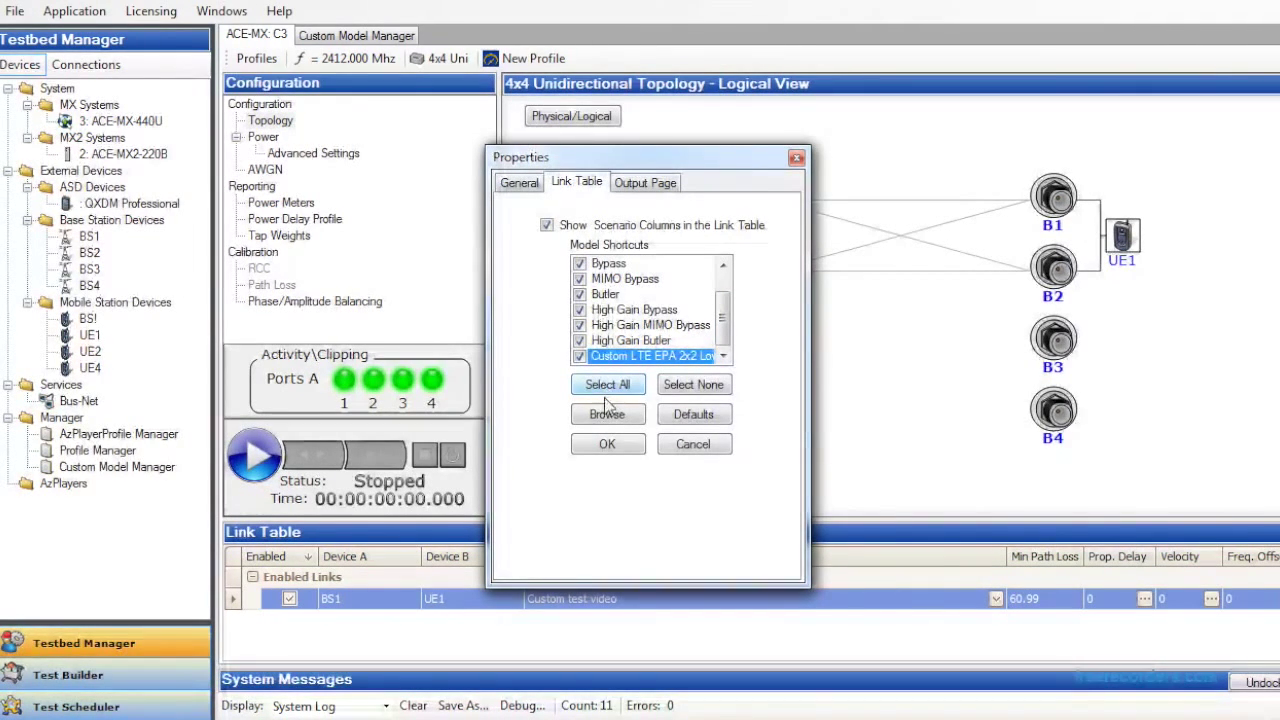
{"action": "left_click", "coordinate": [580, 356]}
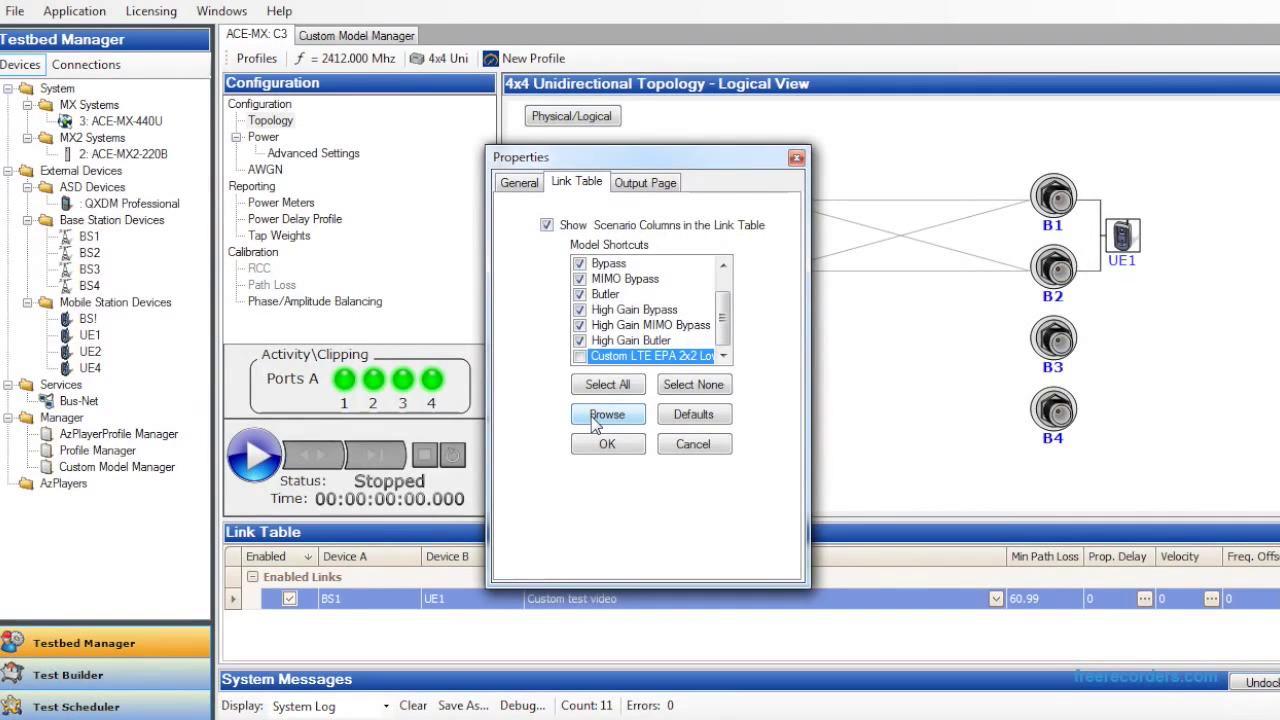
- Add the custom "test video" model to the link table's model shortcuts and accept the settings
{"action": "left_click", "coordinate": [600, 418]}
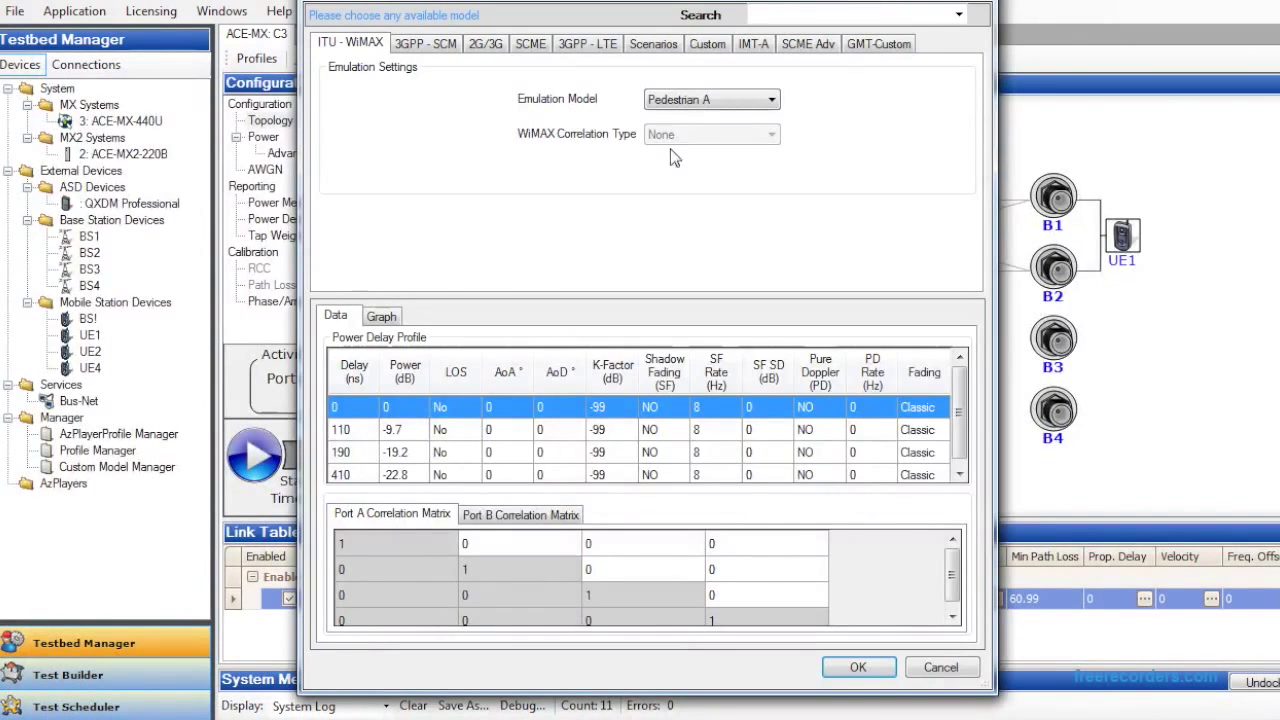
{"action": "left_click", "coordinate": [706, 44]}
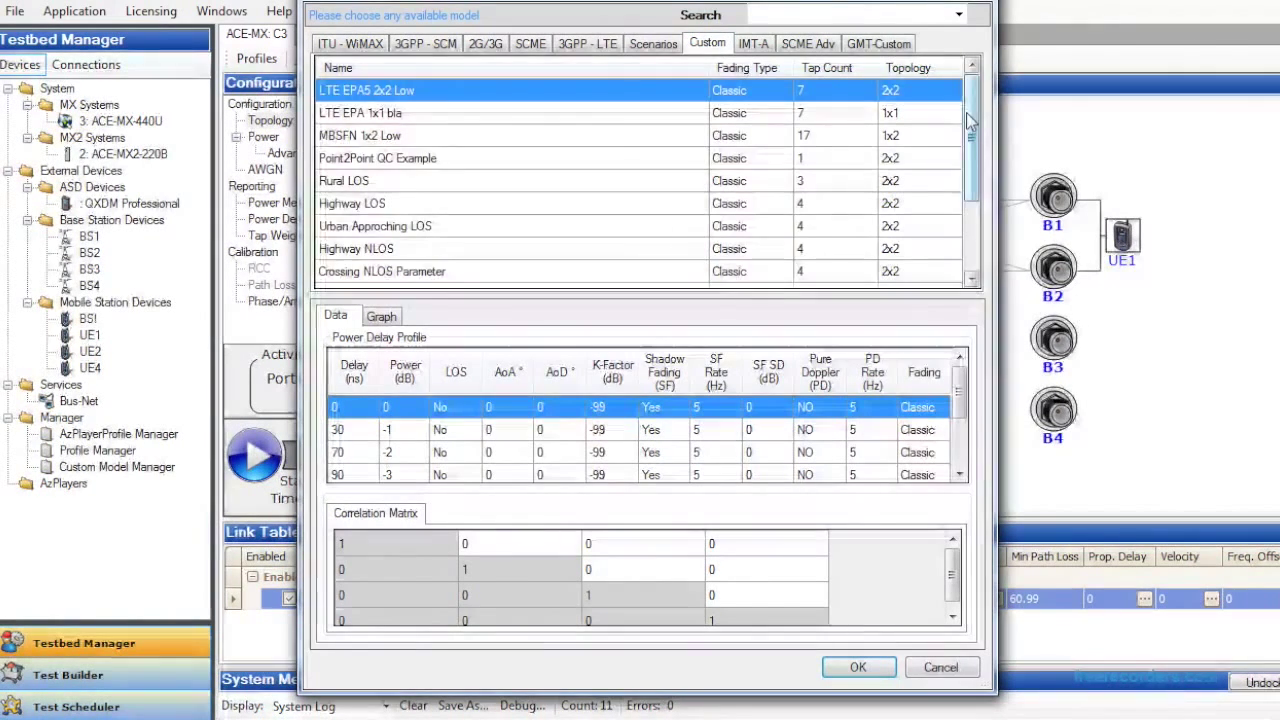
{"action": "scroll", "coordinate": [972, 258], "scroll_direction": "down", "scroll_amount": 2}
{"action": "left_click", "coordinate": [628, 276]}
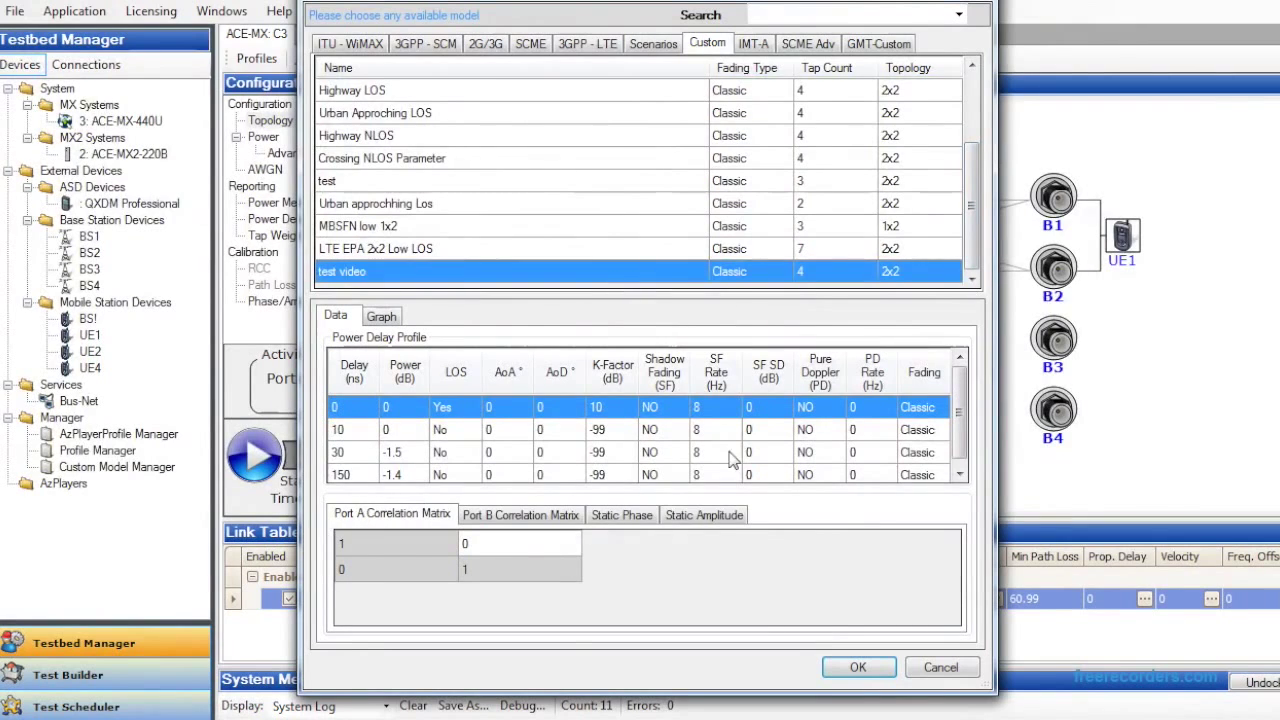
{"action": "left_click", "coordinate": [860, 670]}
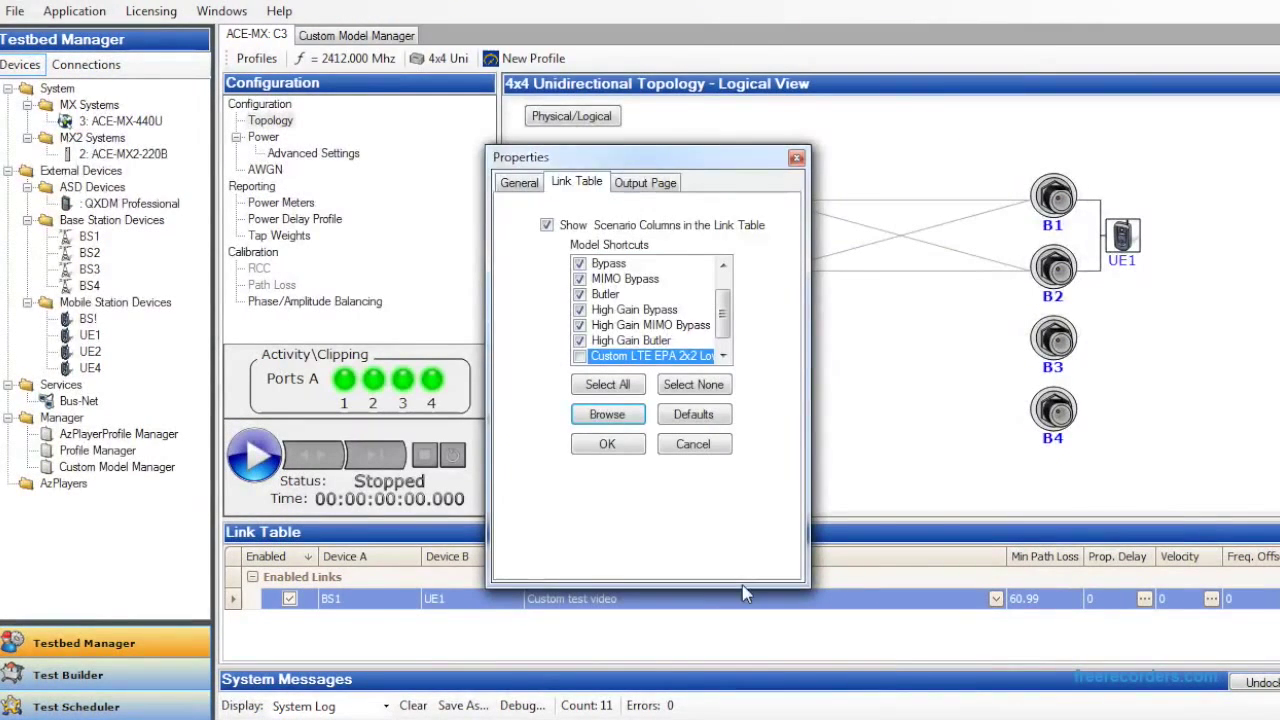
{"action": "left_click", "coordinate": [612, 446]}
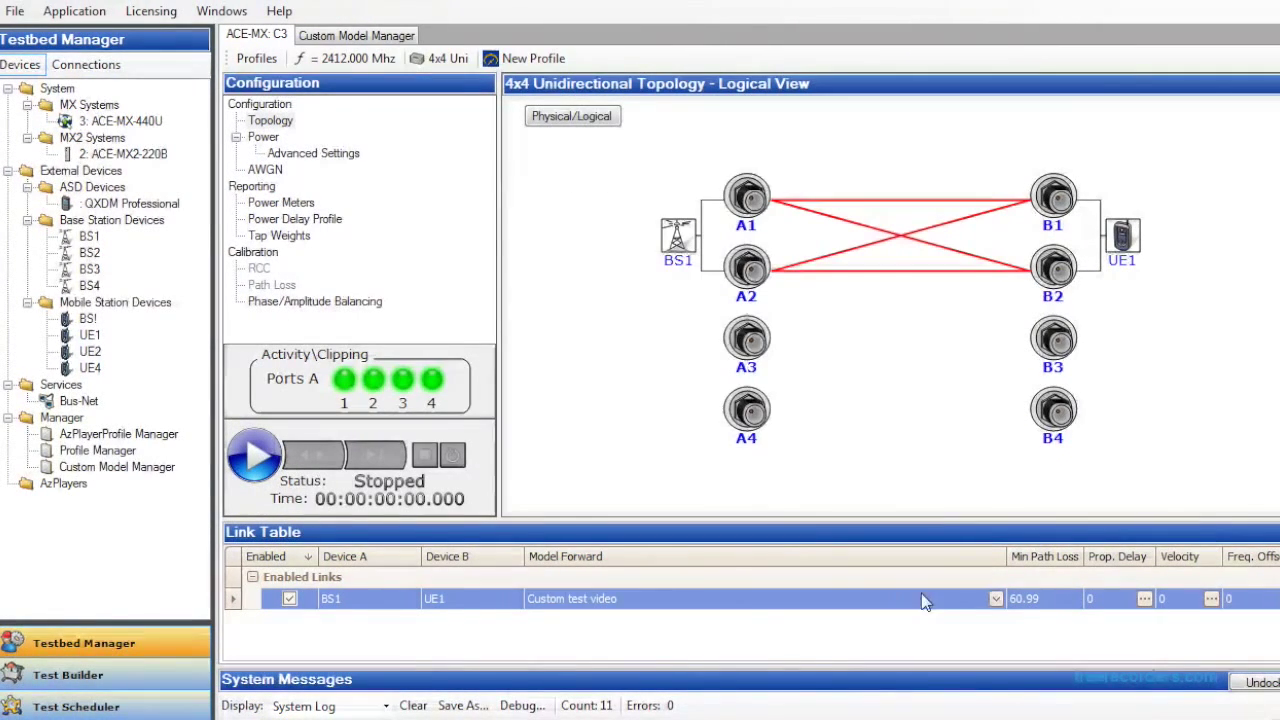
- Choose the Custom test video shortcut as the BS1–UE1 link's forward model and start the emulation
{"action": "left_click", "coordinate": [995, 602]}
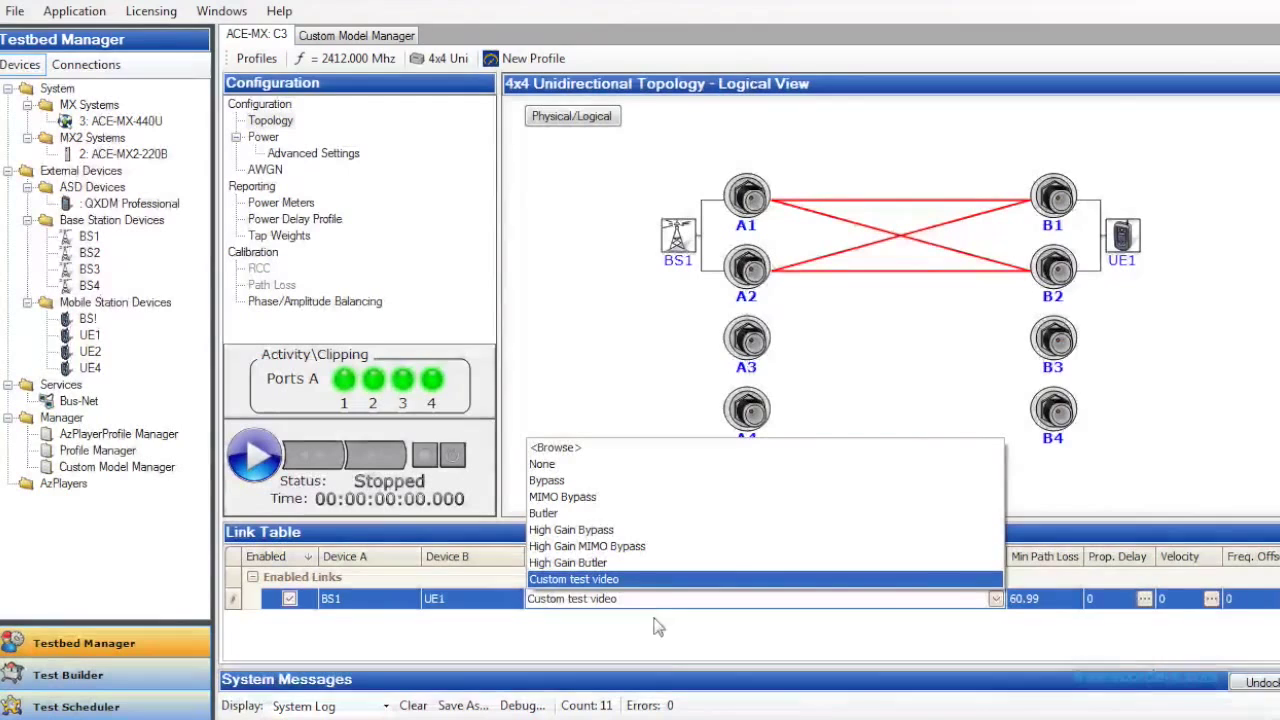
{"action": "left_click", "coordinate": [674, 580]}
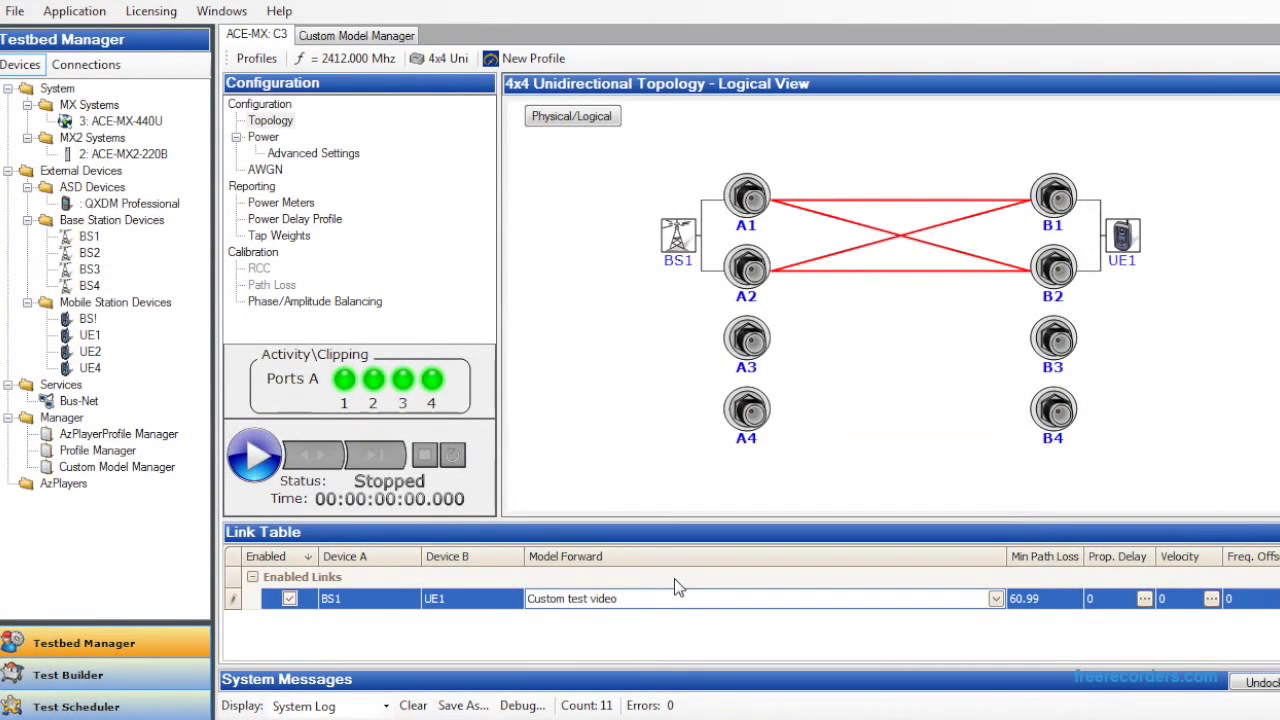
{"action": "left_click", "coordinate": [254, 458]}
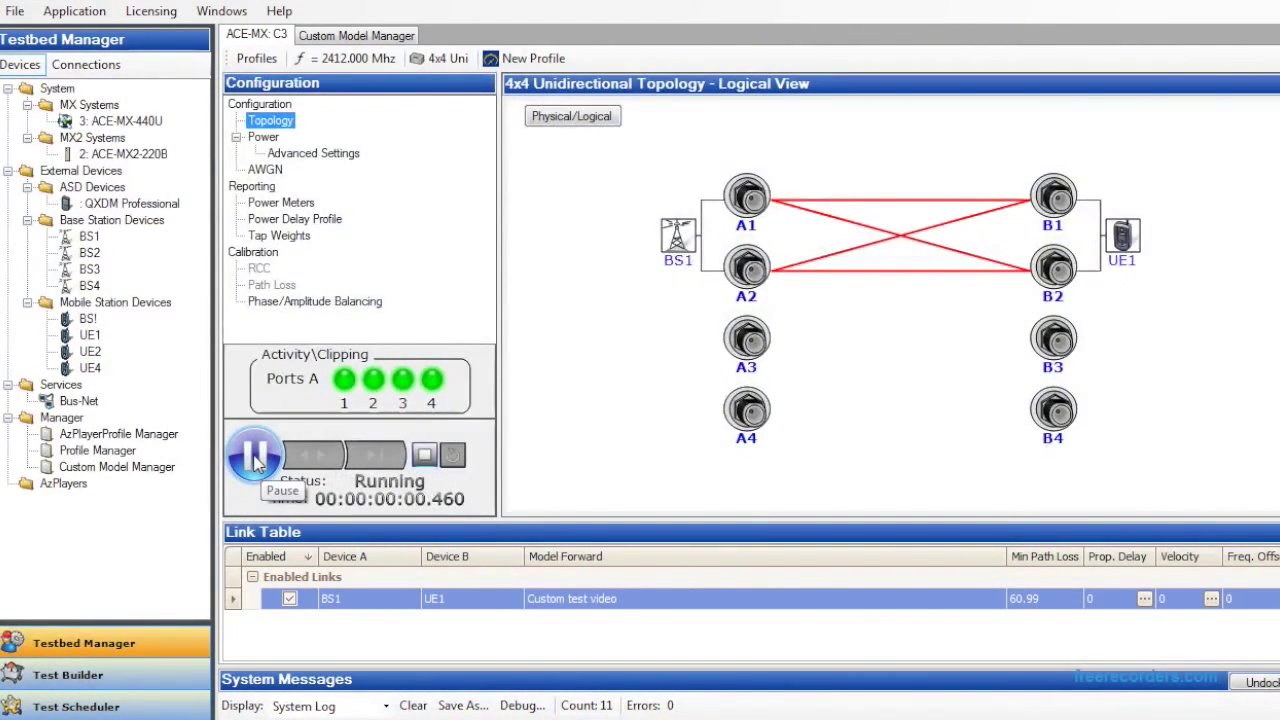
- In the Custom Model Manager, start a new model as a copy of an existing one and browse the available models
{"action": "left_click", "coordinate": [356, 36]}
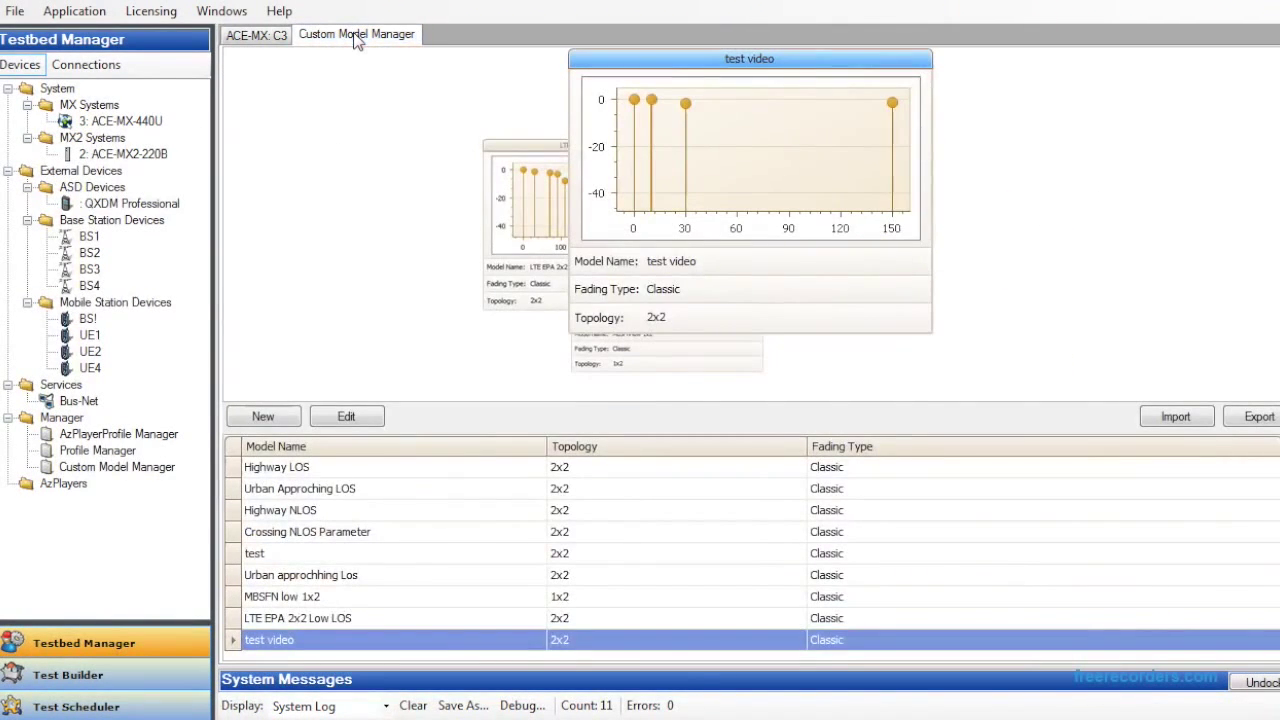
{"action": "left_click", "coordinate": [277, 417]}
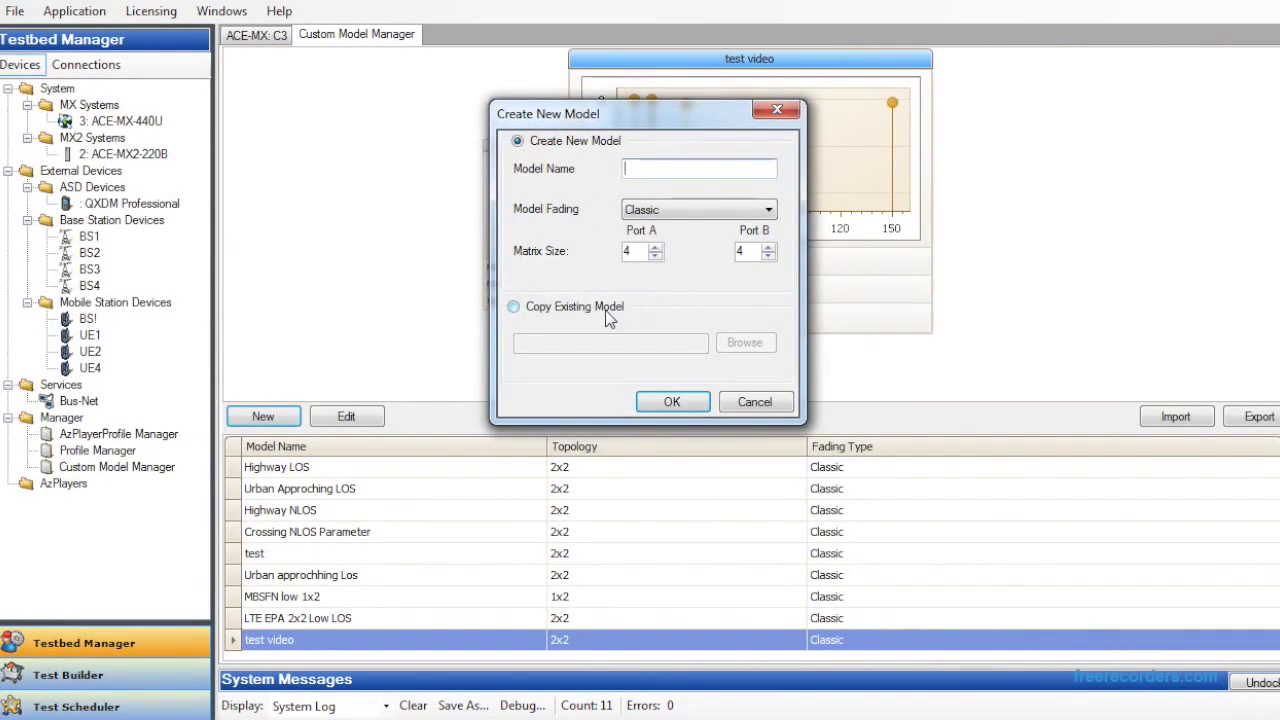
{"action": "left_click", "coordinate": [585, 309]}
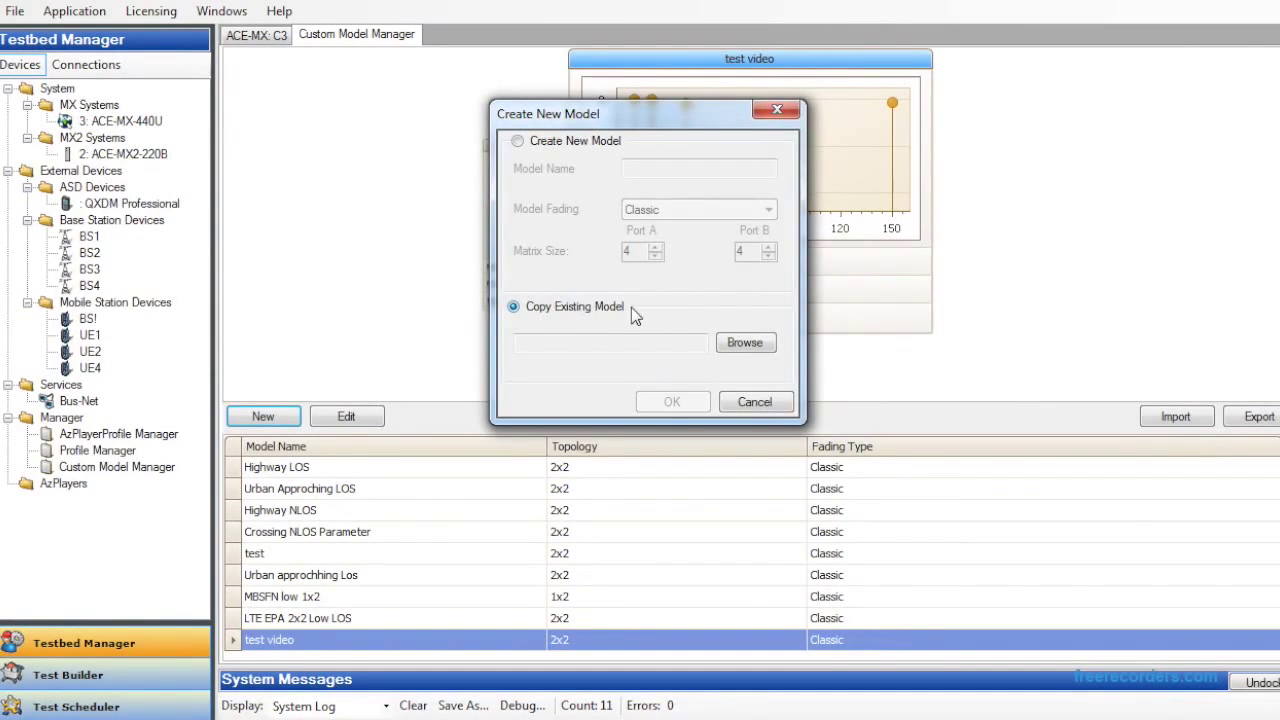
{"action": "left_click", "coordinate": [745, 343]}
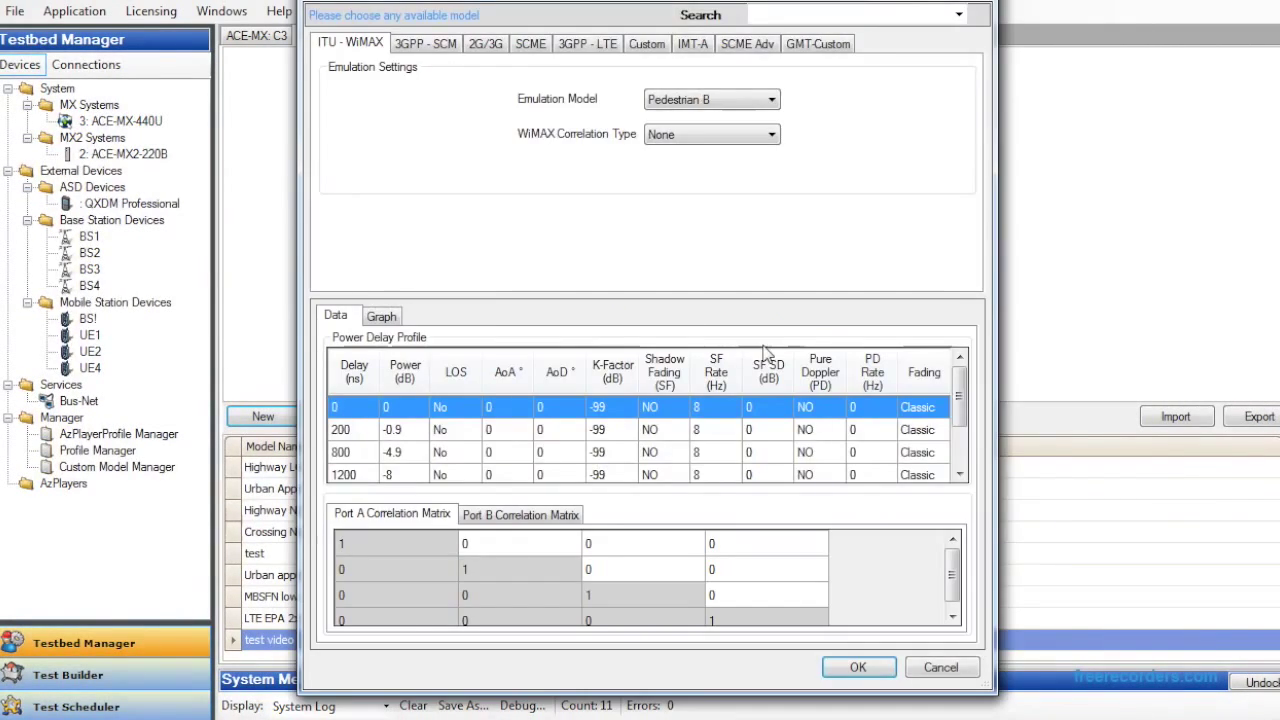
- Copy the 3GPP-LTE Extended Vehicular A (EVA) model with 2x2 topology, Medium correlation and Downlink direction, checking its graph before accepting
{"action": "left_click", "coordinate": [587, 44]}
{"action": "left_click", "coordinate": [739, 123]}
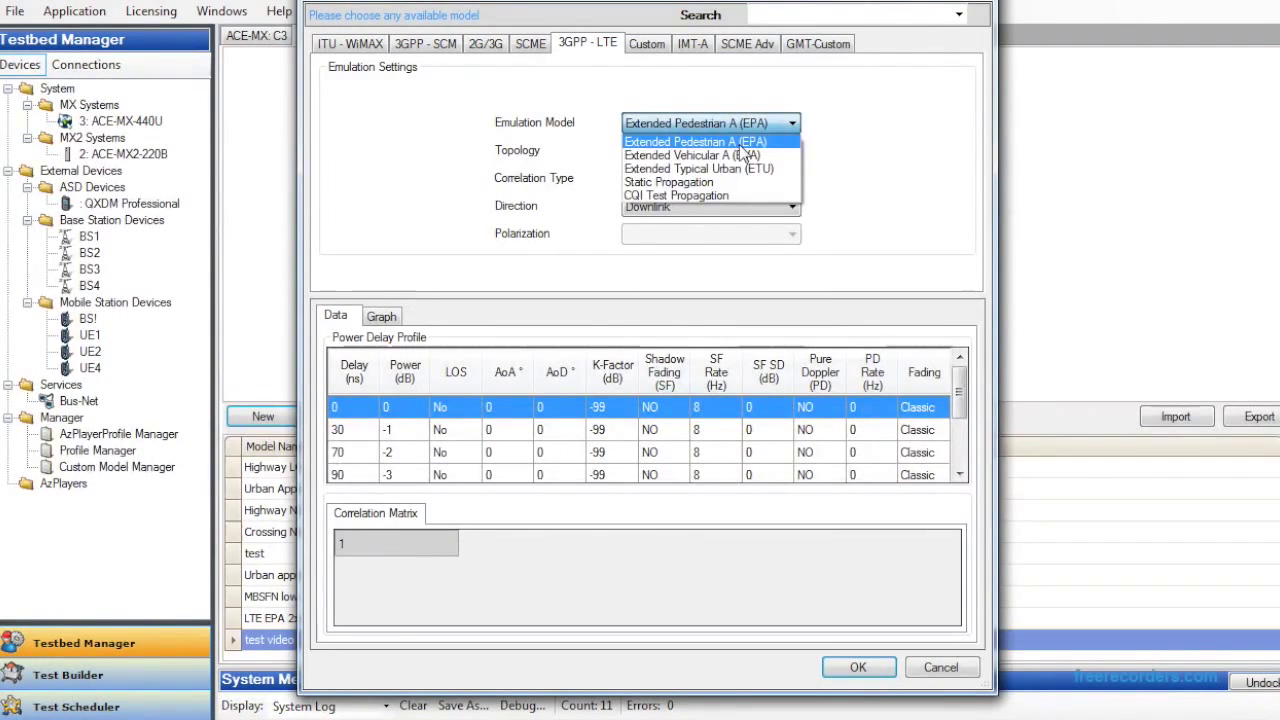
{"action": "left_click", "coordinate": [739, 151]}
{"action": "left_click", "coordinate": [704, 152]}
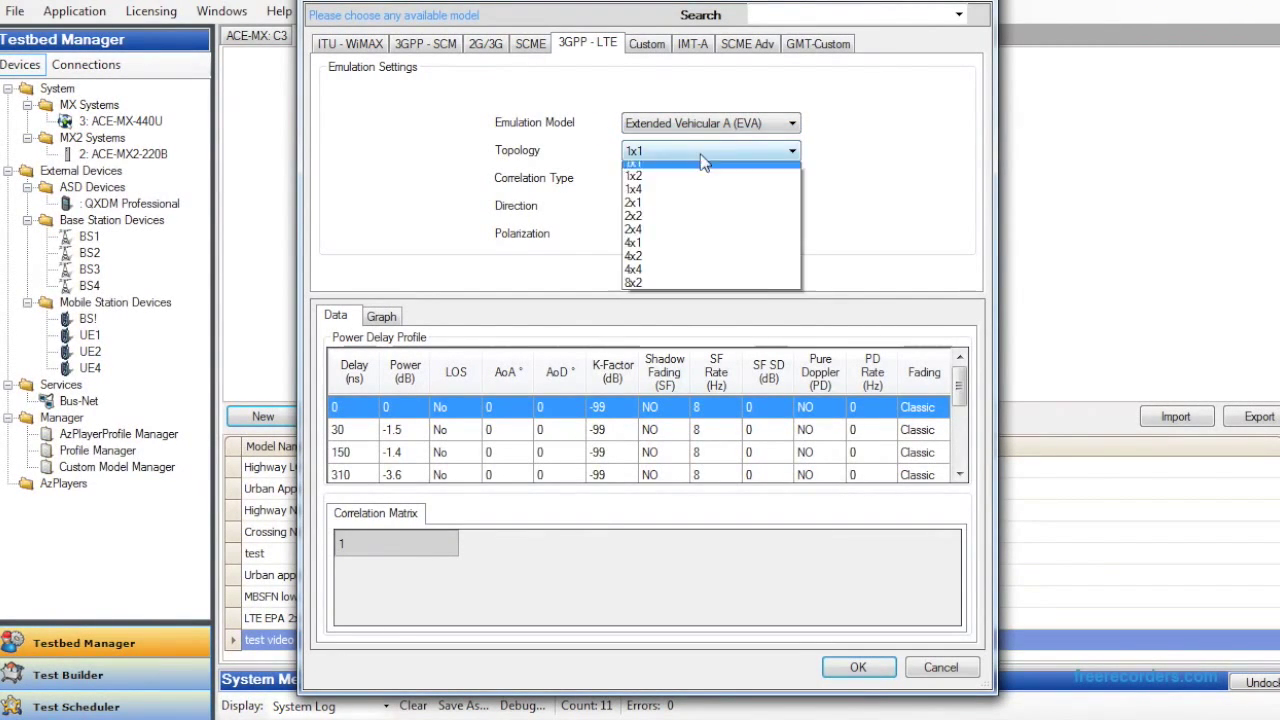
{"action": "left_click", "coordinate": [686, 216]}
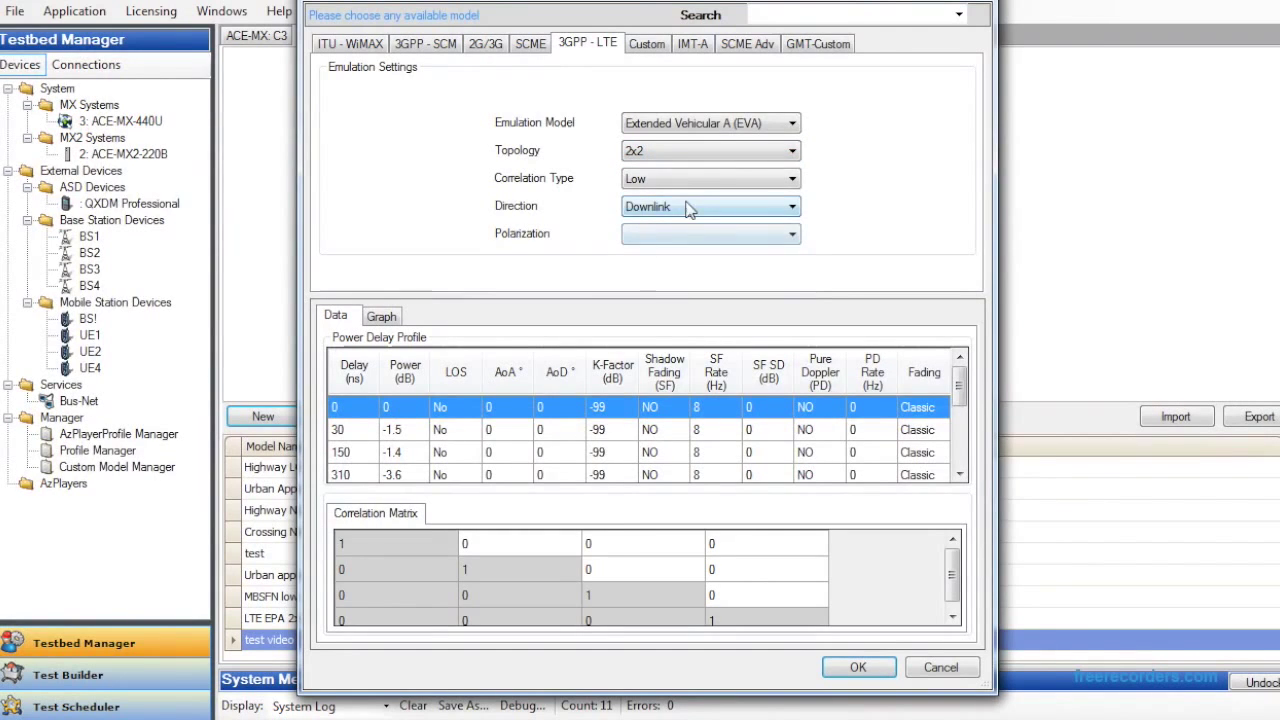
{"action": "left_click", "coordinate": [690, 180]}
{"action": "left_click", "coordinate": [690, 205]}
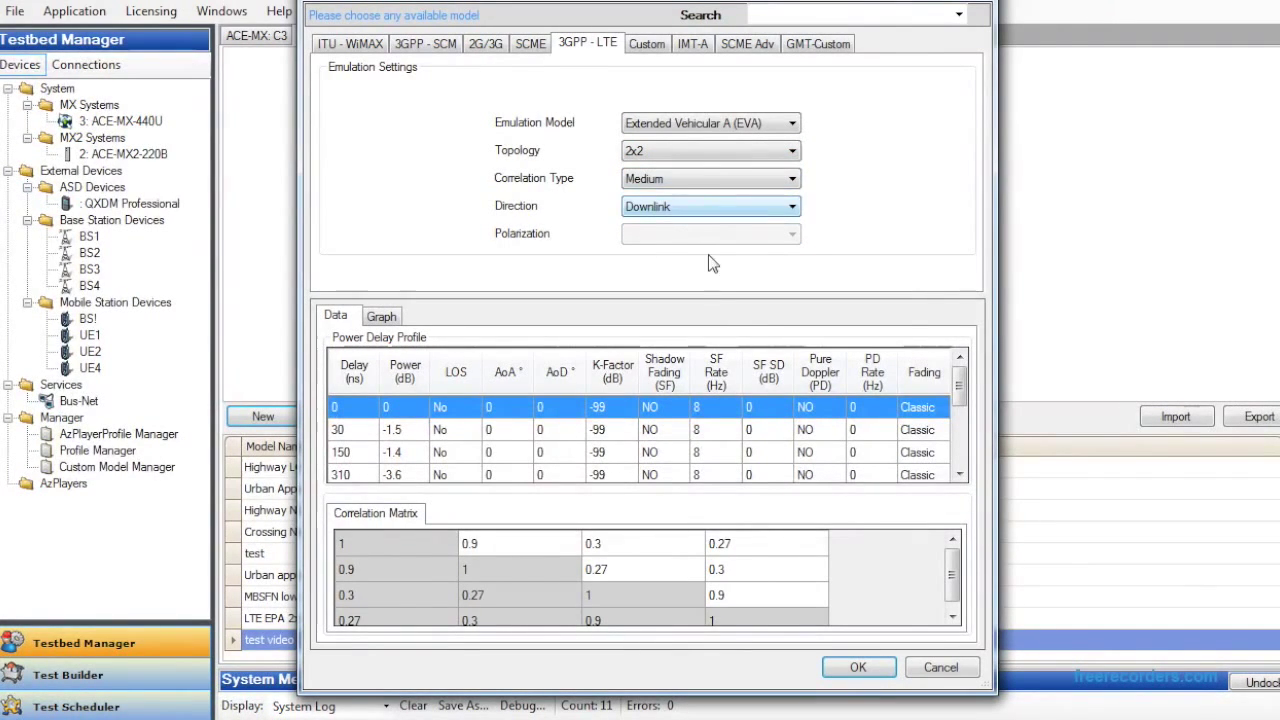
{"action": "left_click", "coordinate": [381, 318]}
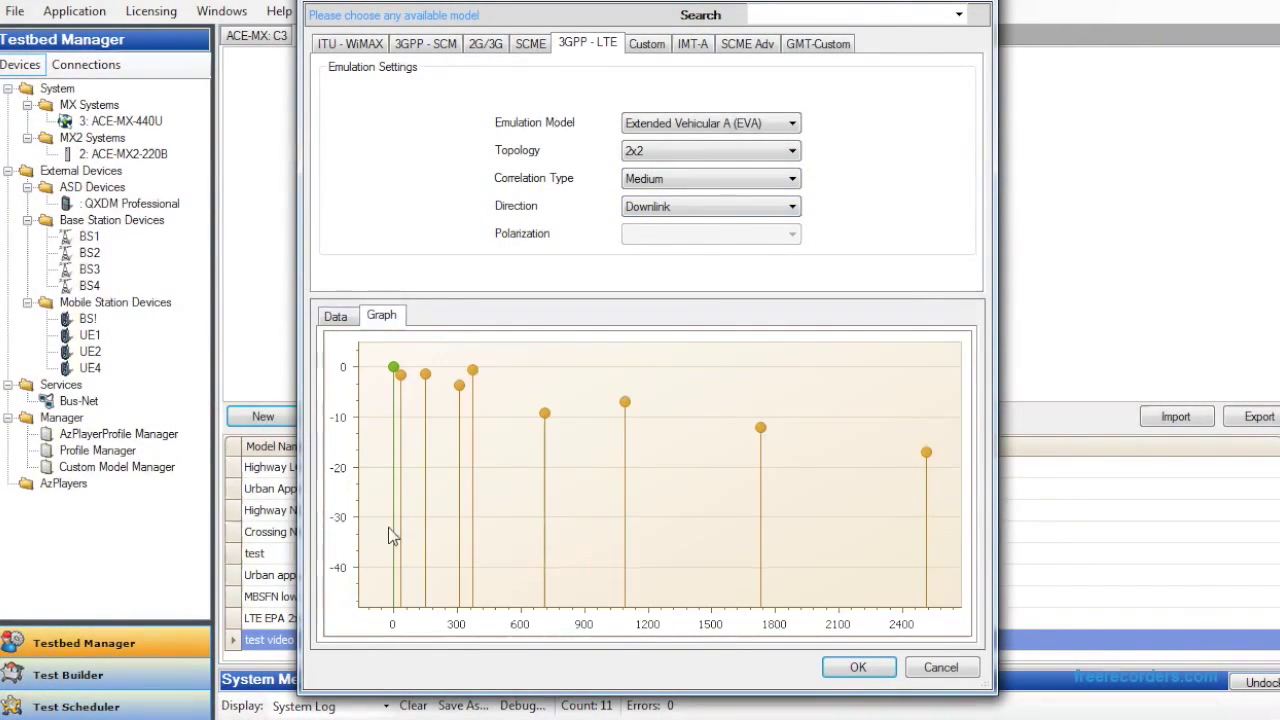
{"action": "left_click", "coordinate": [858, 668]}
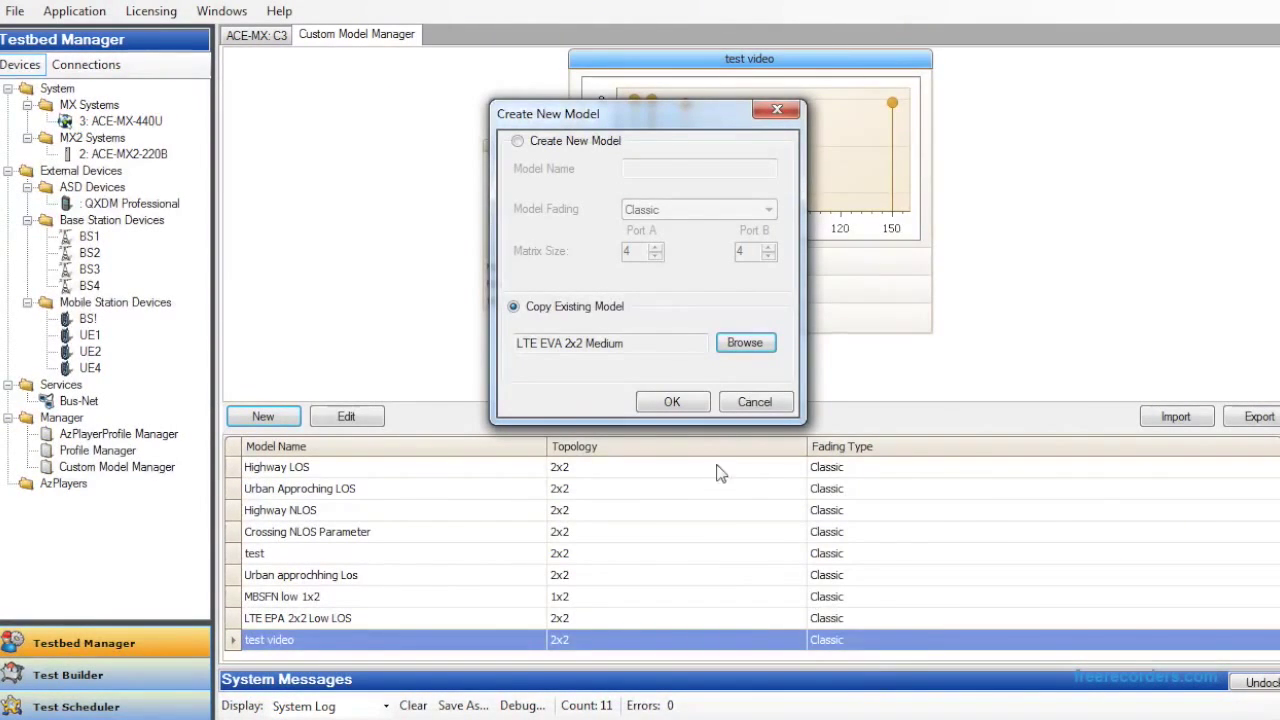
{"action": "left_click", "coordinate": [671, 401]}
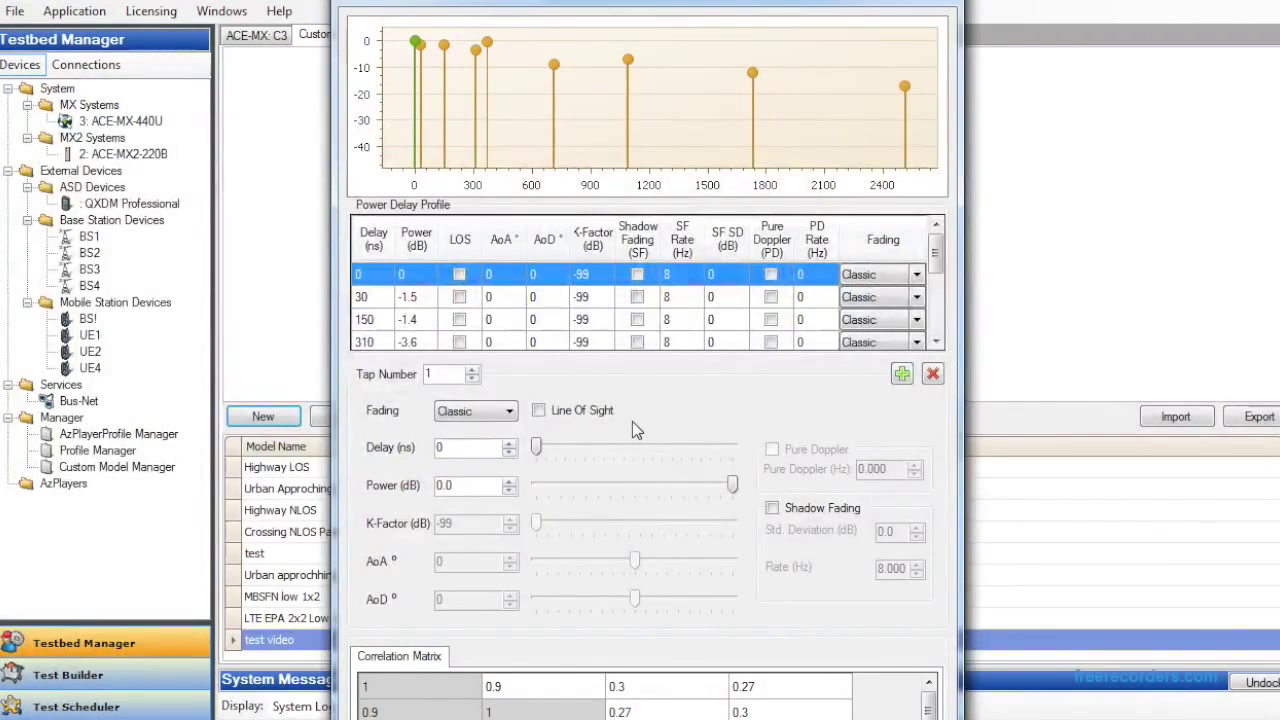
- Insert an extra tap after the first one in the power delay profile and delete it
{"action": "left_click", "coordinate": [902, 374]}
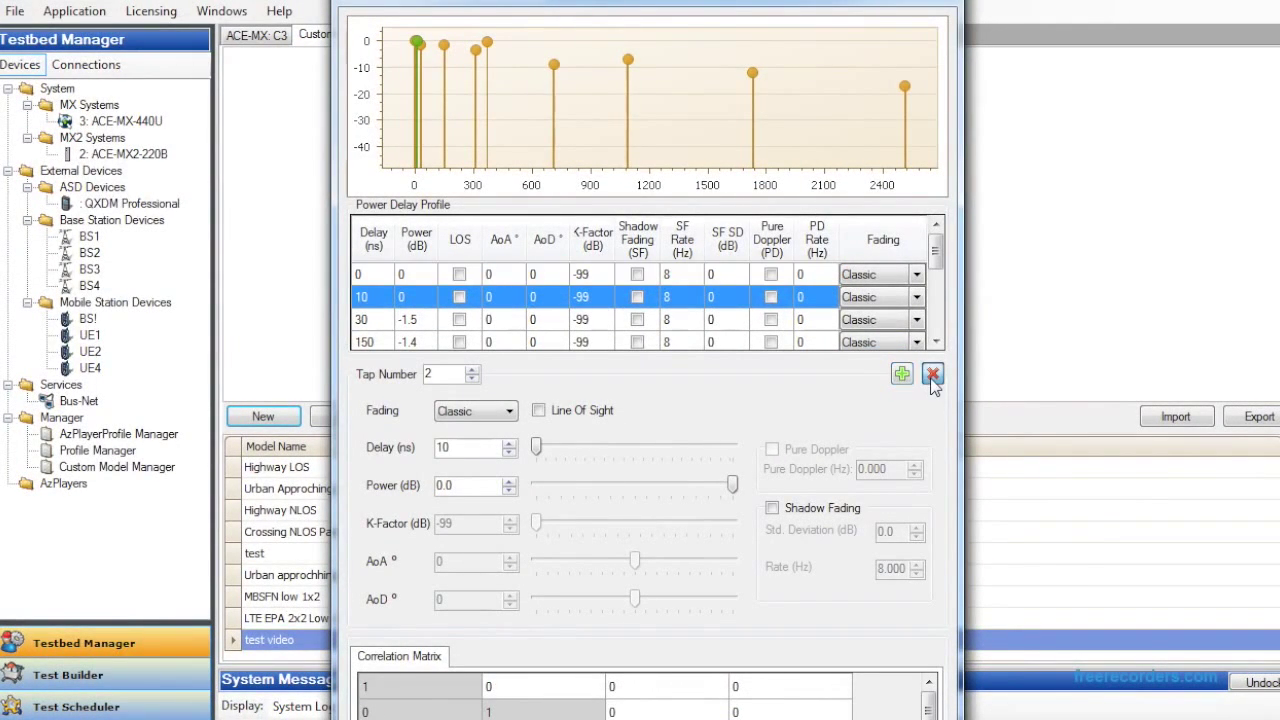
{"action": "left_click", "coordinate": [932, 374]}
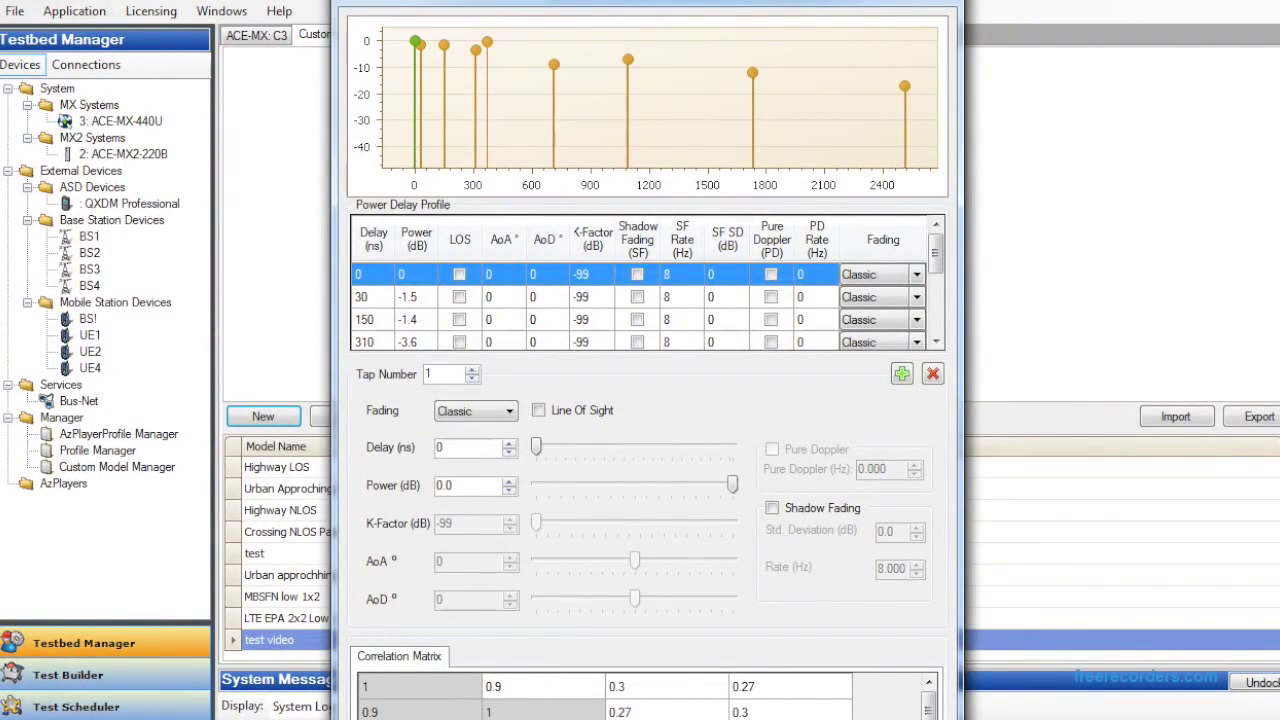
- Enable Line Of Sight on the first tap and set the power of the last tap (2510 ns) to -18 dB
{"action": "left_click_drag", "start_coordinate": [735, 3], "coordinate": [731, 24]}
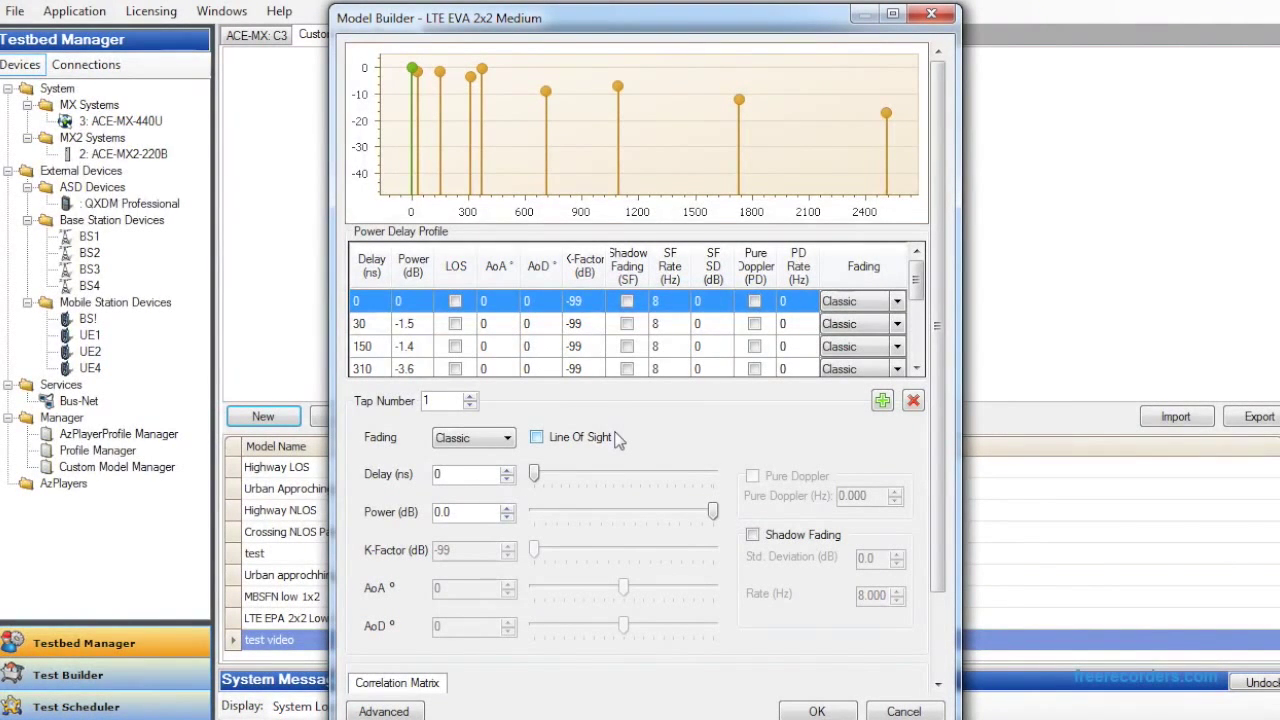
{"action": "scroll", "coordinate": [630, 493], "scroll_direction": "down", "scroll_amount": 2}
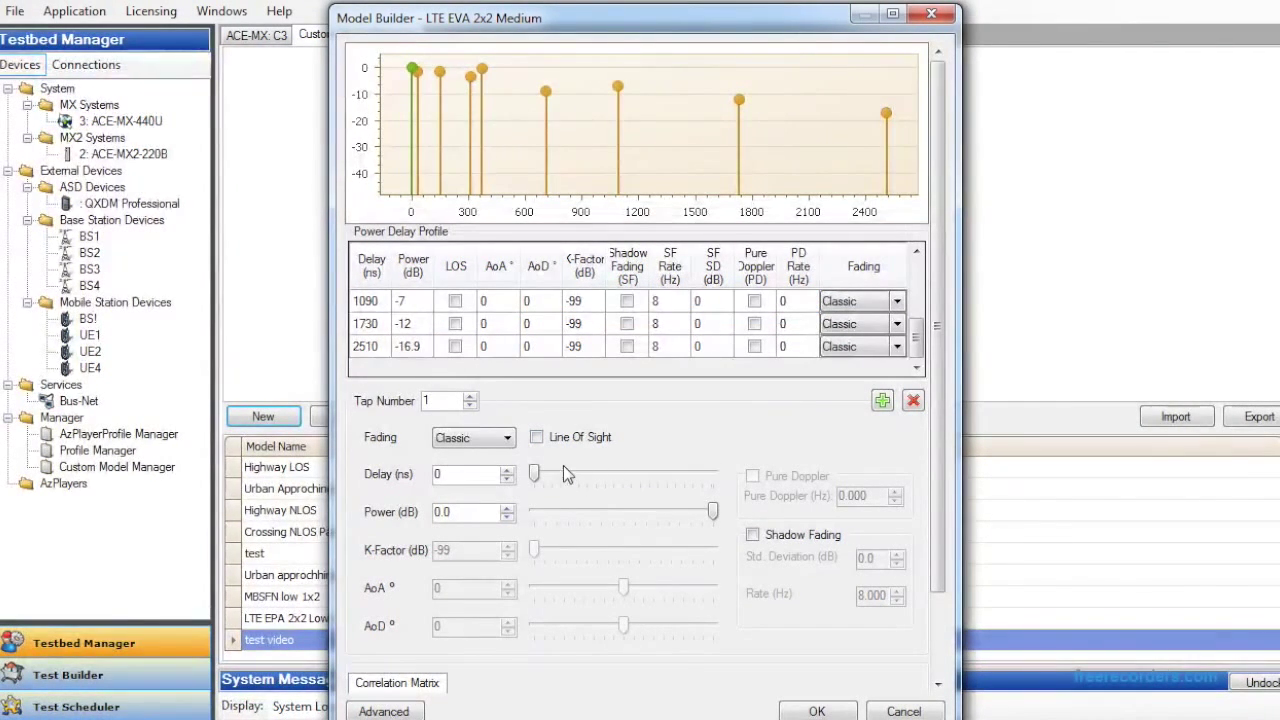
{"action": "left_click", "coordinate": [537, 438]}
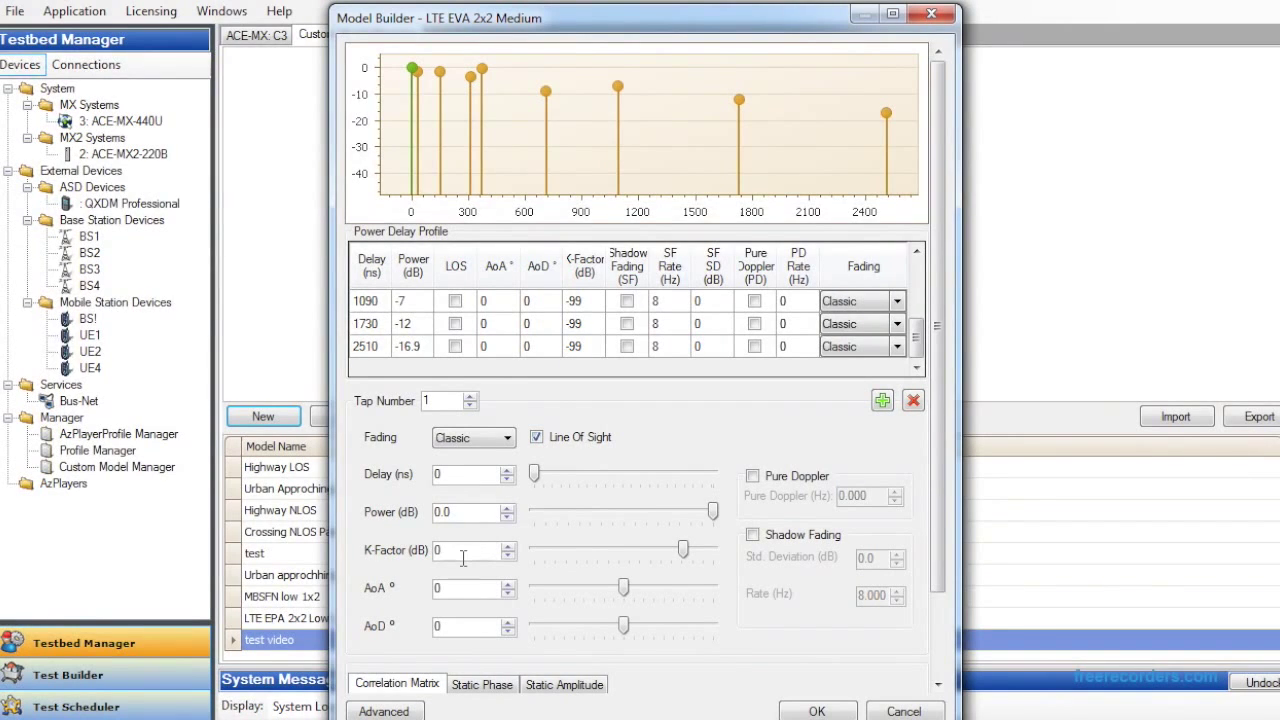
{"action": "left_click", "coordinate": [471, 346]}
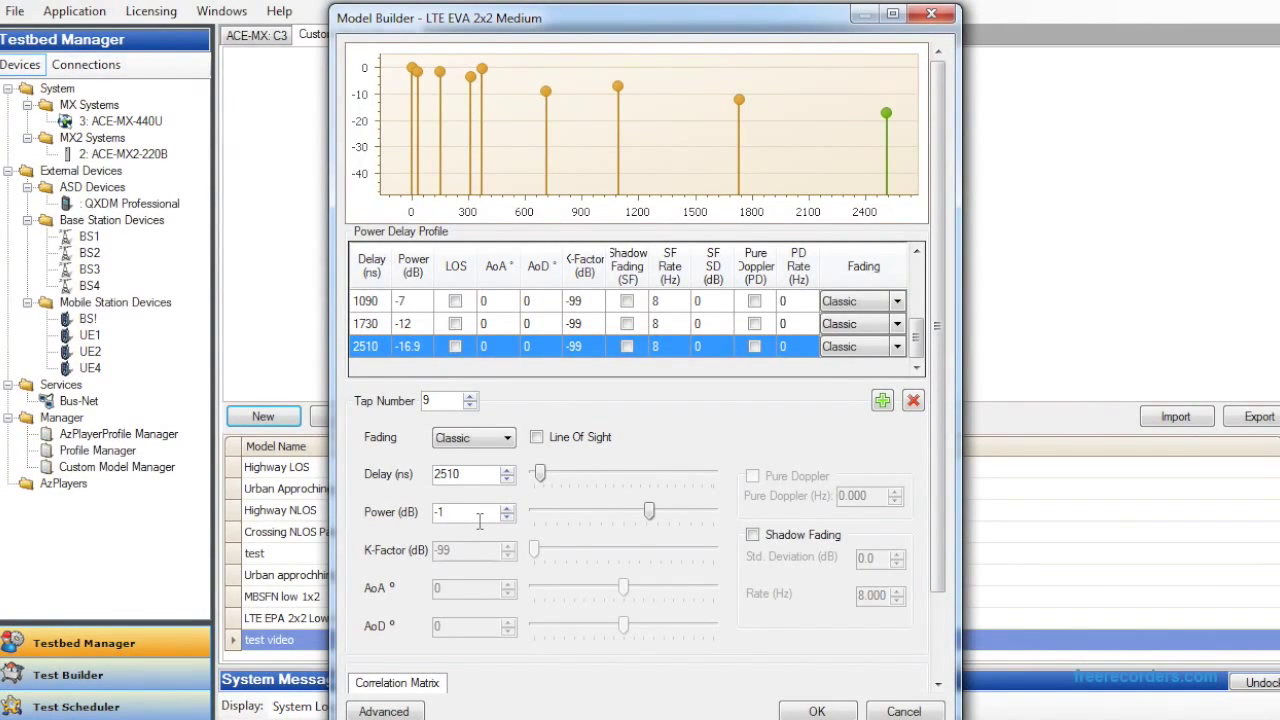
{"action": "type", "text": "8"}
- Save the edited model as "LTE EVA 2x2 Medium custom" and preview it in the custom model list
{"action": "left_click", "coordinate": [815, 712]}
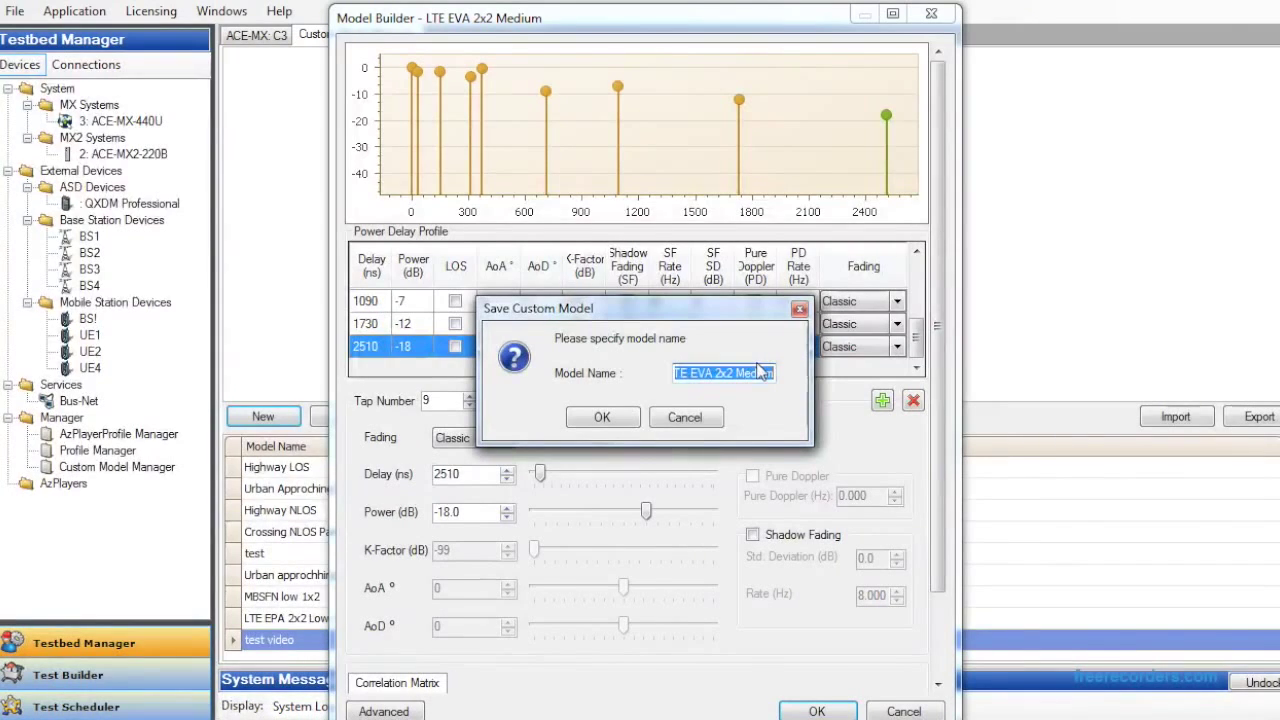
{"action": "left_click", "coordinate": [762, 372]}
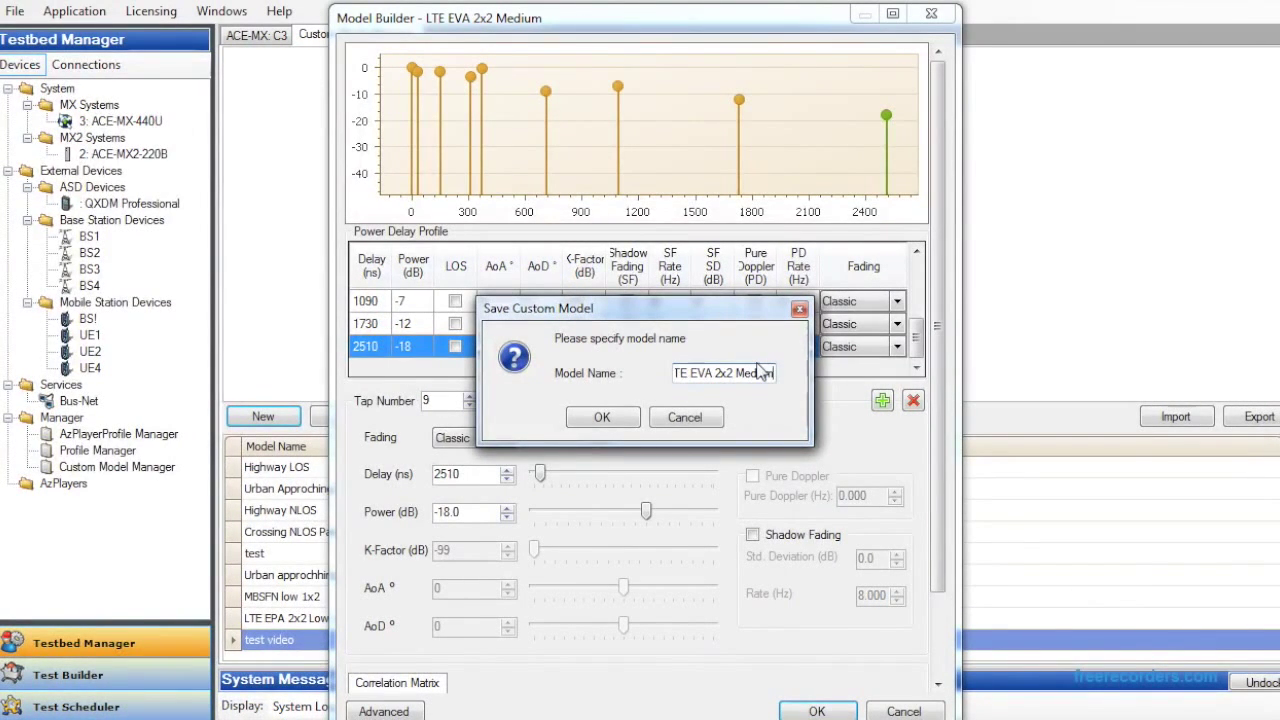
{"action": "type", "text": "custom"}
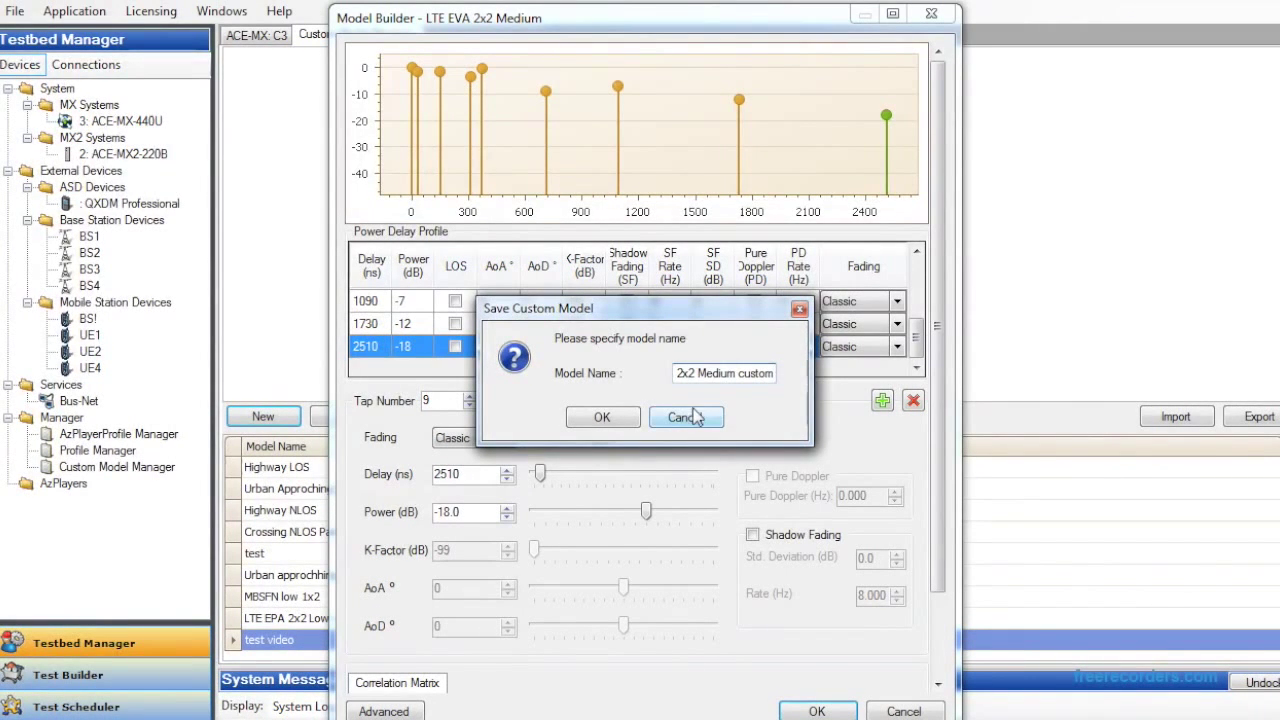
{"action": "left_click", "coordinate": [598, 418]}
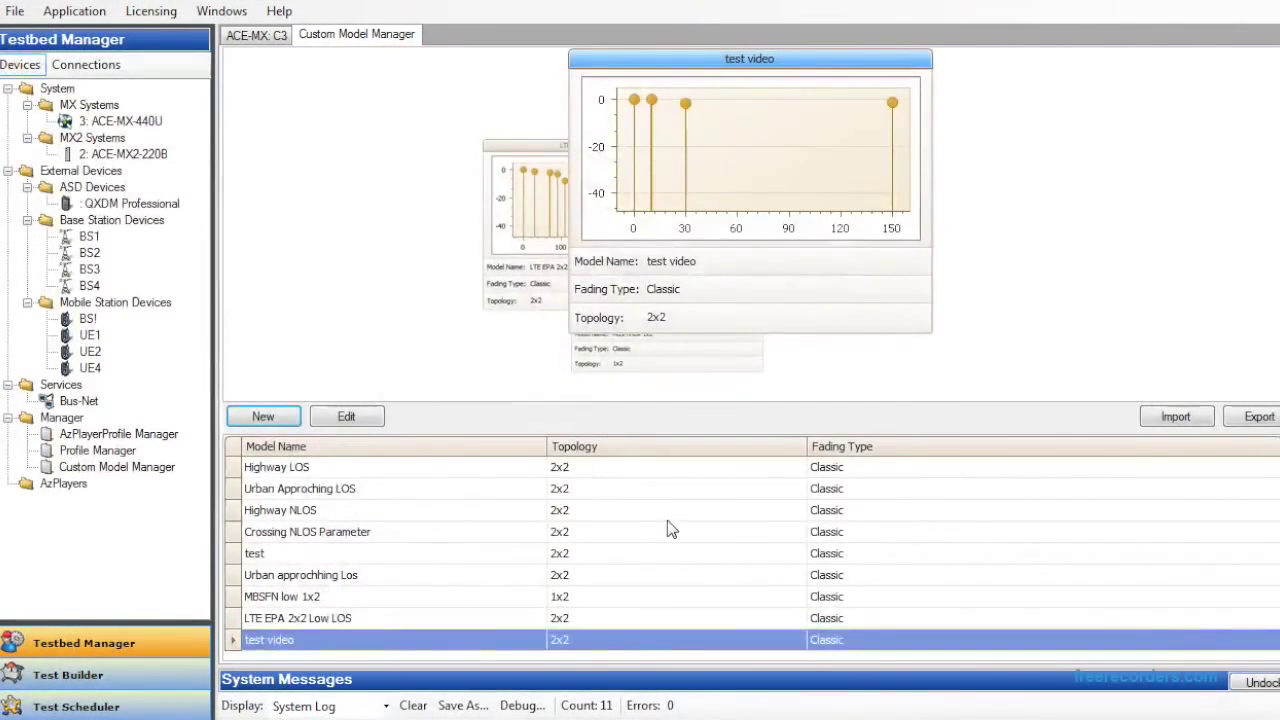
{"action": "left_click", "coordinate": [557, 641]}
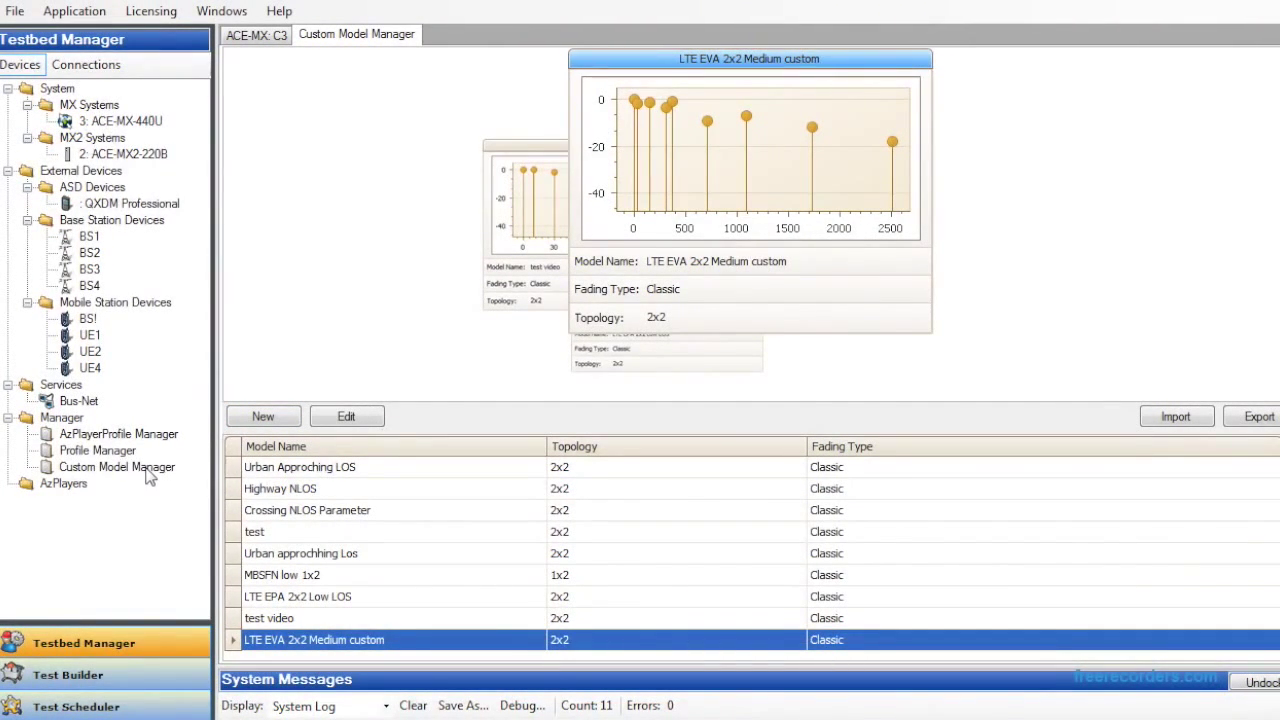
- Return to the ACE-MX: C3 topology view and stop the running emulation of the BS1–UE1 link
{"action": "left_click", "coordinate": [142, 126]}
{"action": "left_click", "coordinate": [256, 35]}
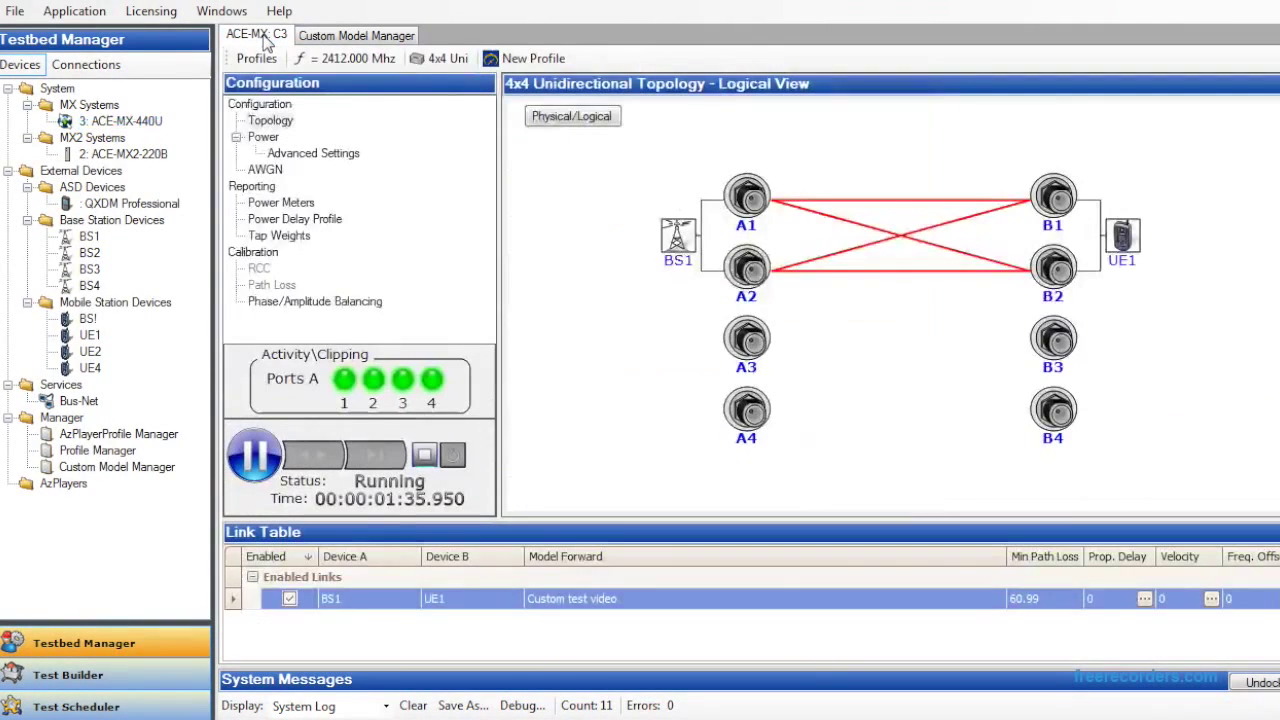
{"action": "left_click", "coordinate": [1000, 607]}
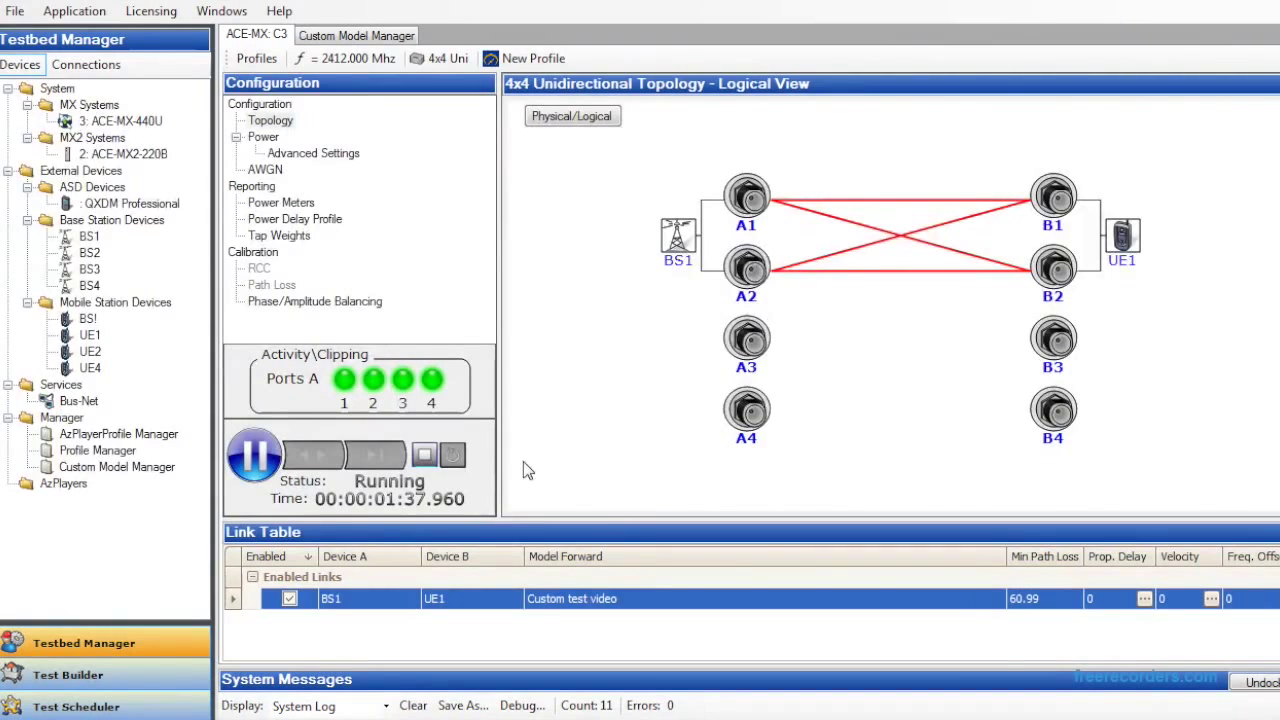
{"action": "left_click", "coordinate": [424, 455]}
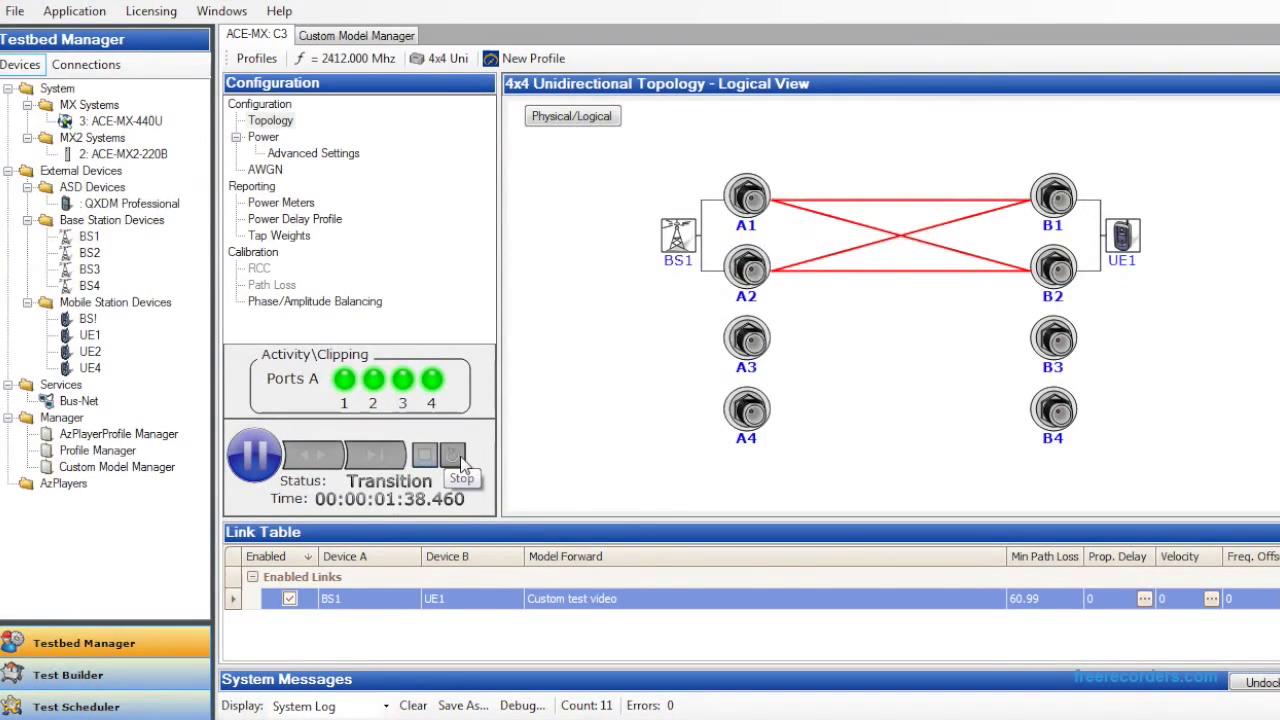
- Assign the custom model "LTE EVA 2x2 Medium custom" as the BS1–UE1 link's forward model and start the emulation
{"action": "left_click", "coordinate": [995, 599]}
{"action": "left_click", "coordinate": [951, 449]}
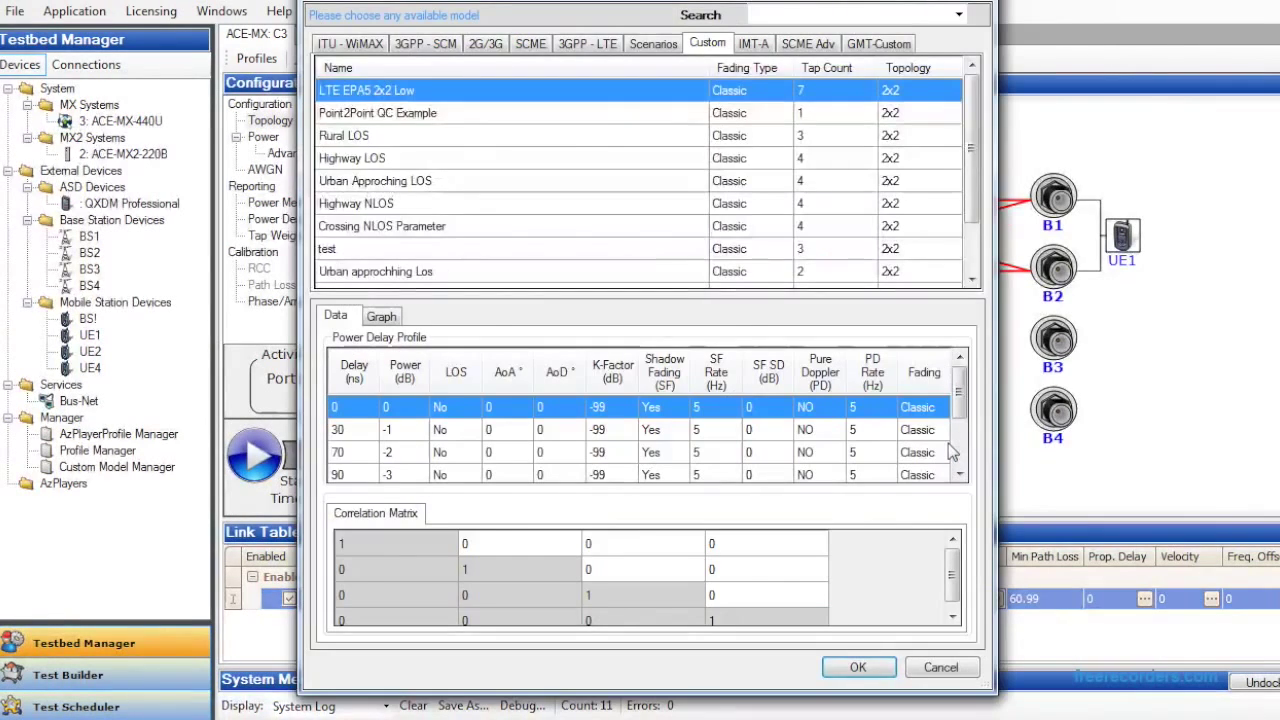
{"action": "left_click", "coordinate": [600, 43]}
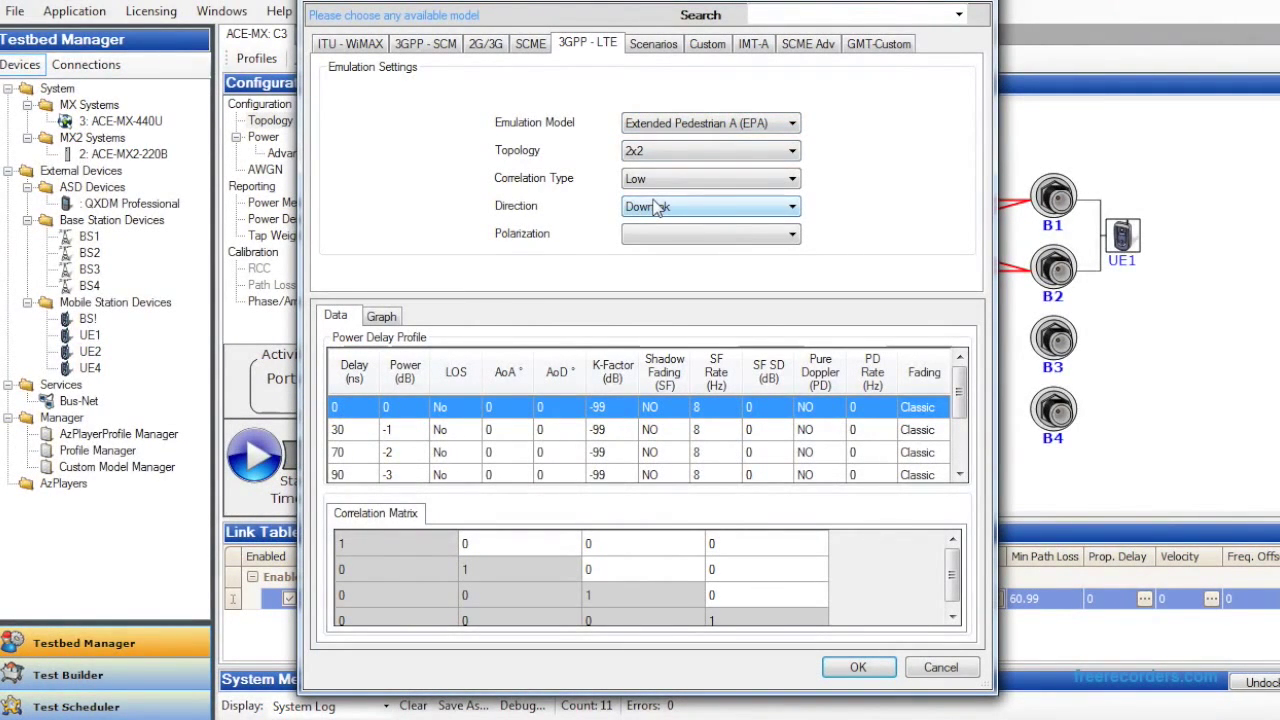
{"action": "left_click", "coordinate": [714, 50]}
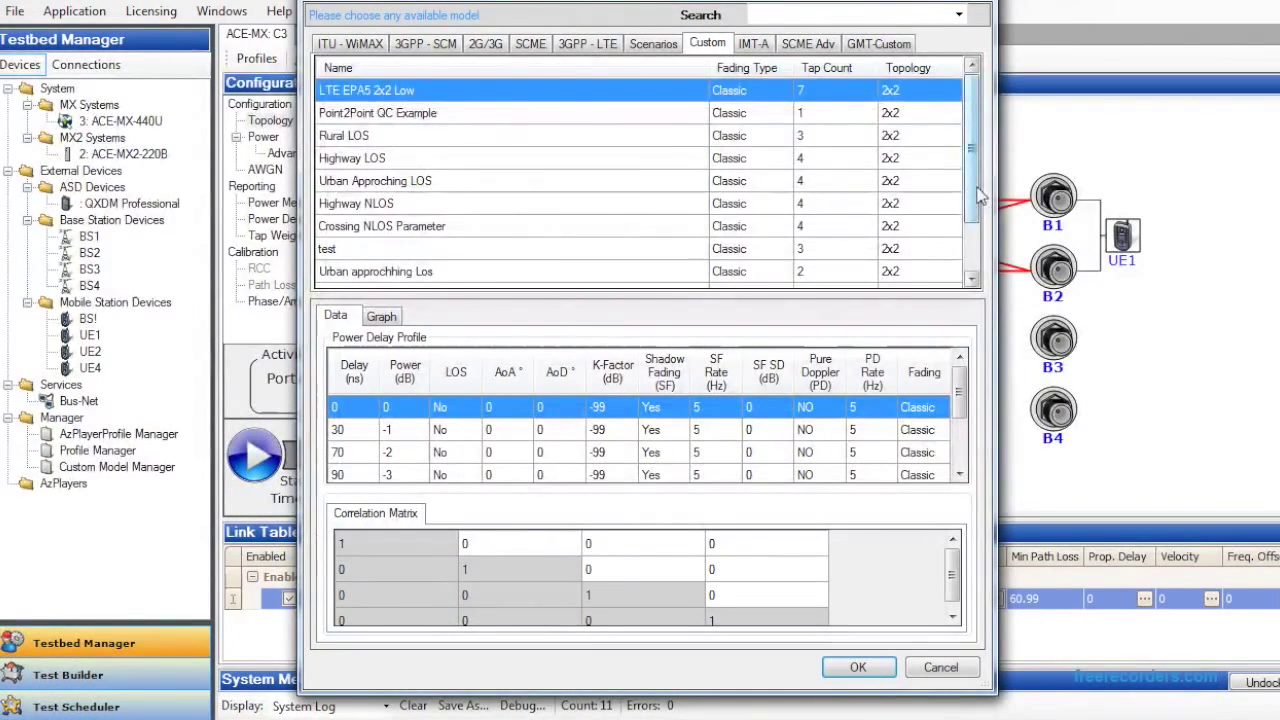
{"action": "left_click_drag", "start_coordinate": [977, 194], "coordinate": [978, 250]}
{"action": "left_click", "coordinate": [548, 271]}
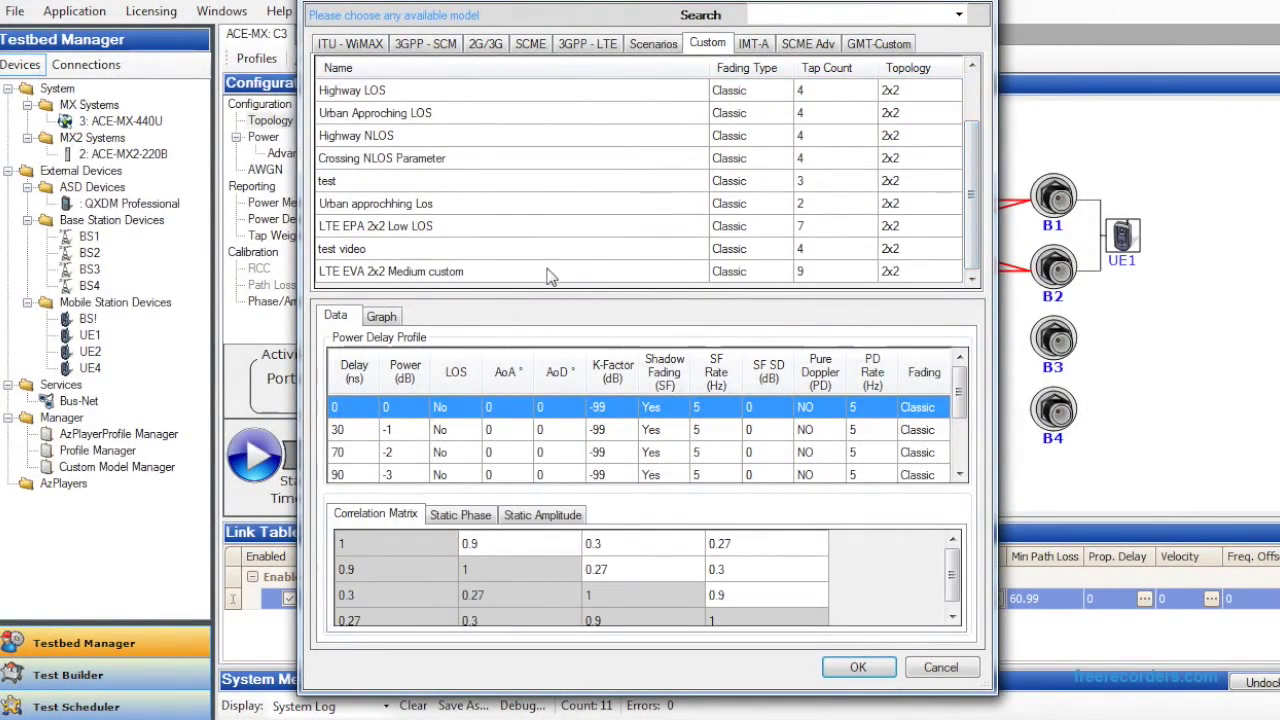
{"action": "left_click", "coordinate": [876, 668]}
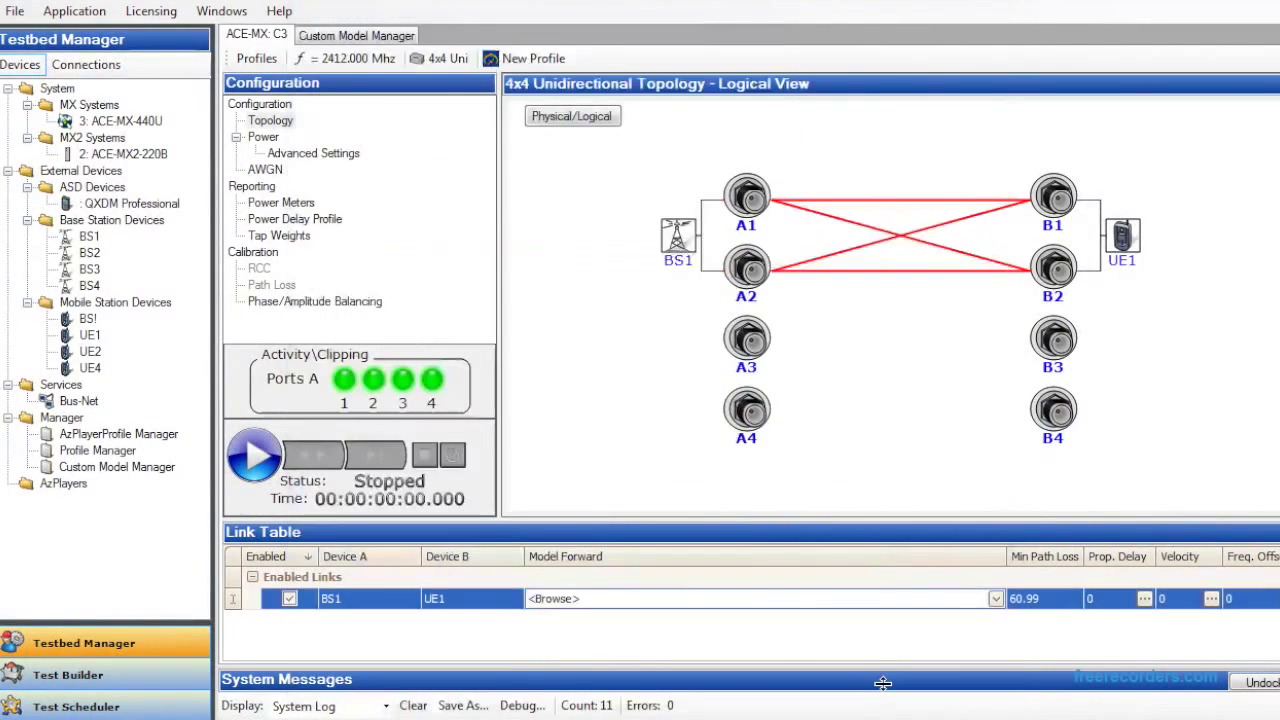
{"action": "left_click", "coordinate": [255, 458]}
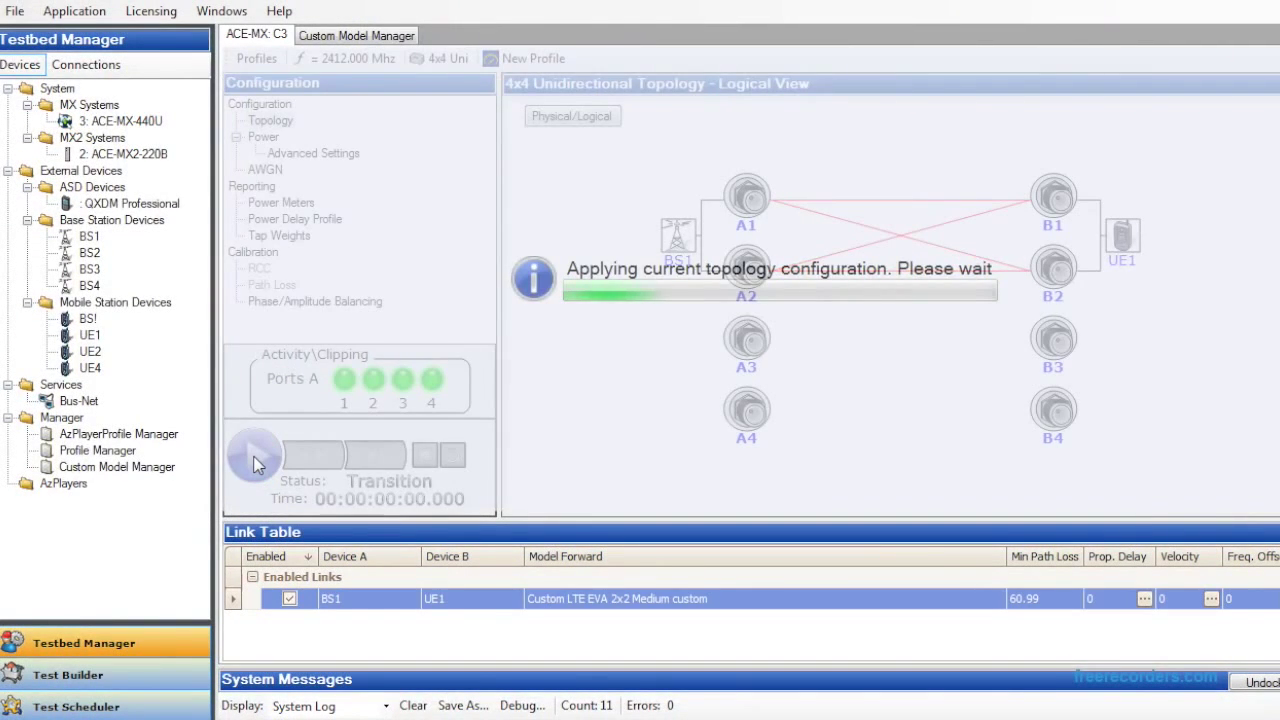